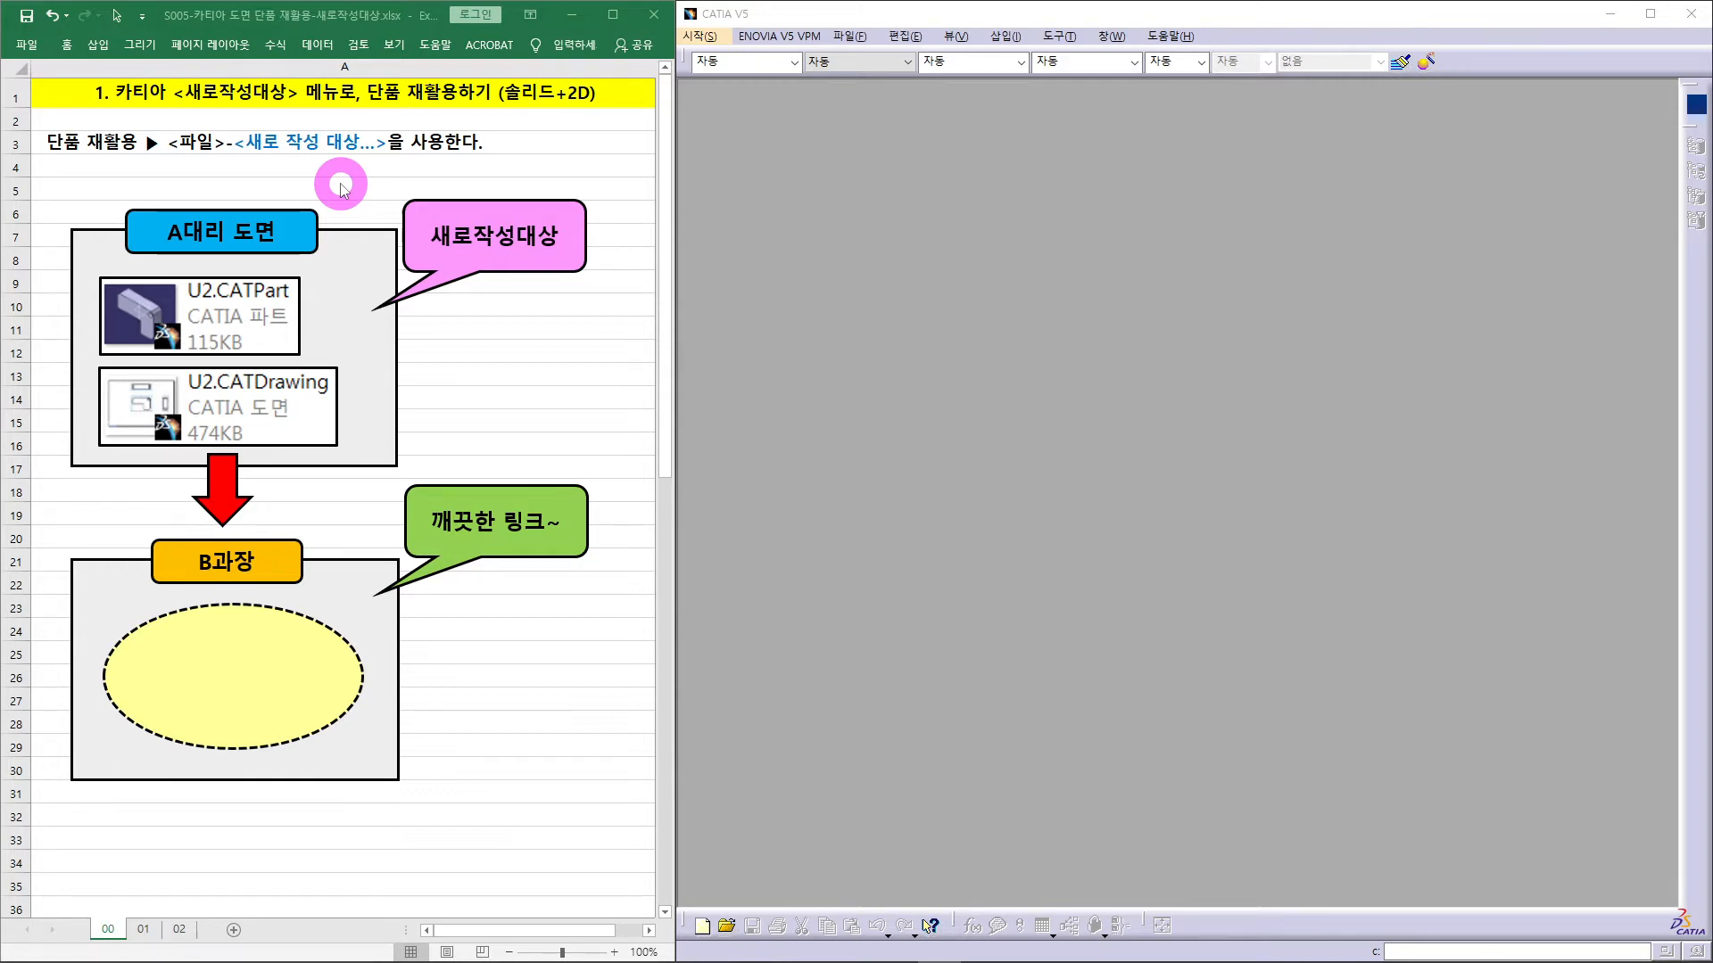
# - Show Excel sheet 01 with reuse steps 1–4, then bring the CATIA window forward
pyautogui.click(144, 931)
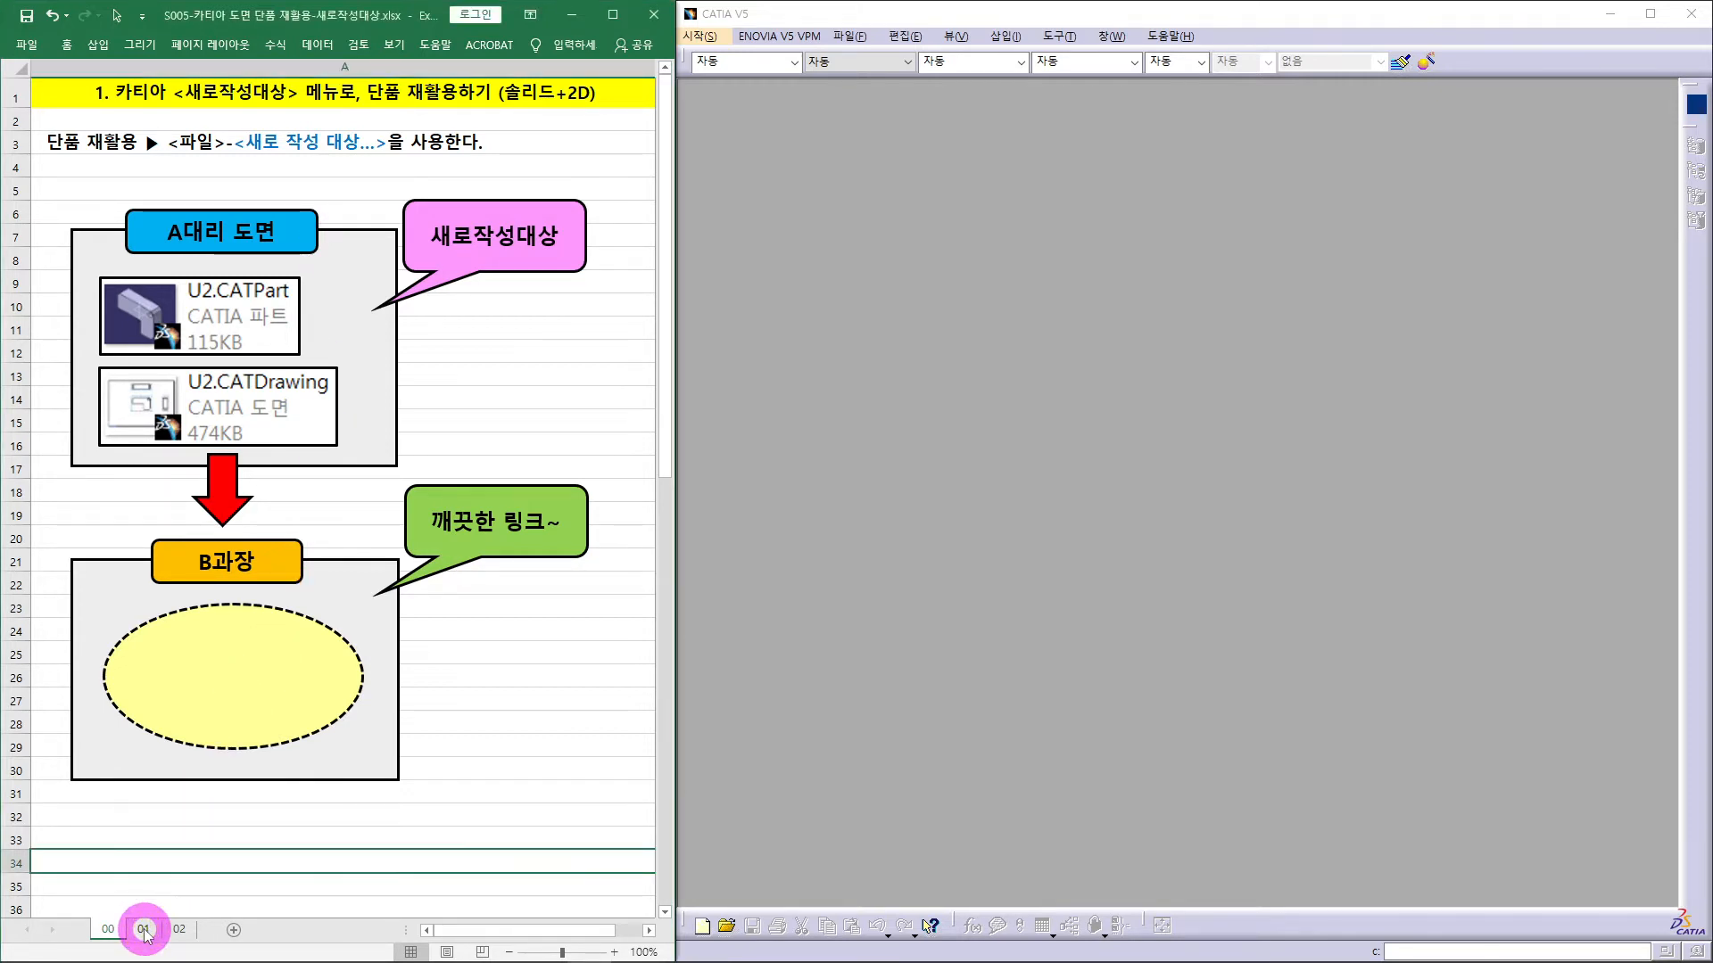
pyautogui.click(144, 930)
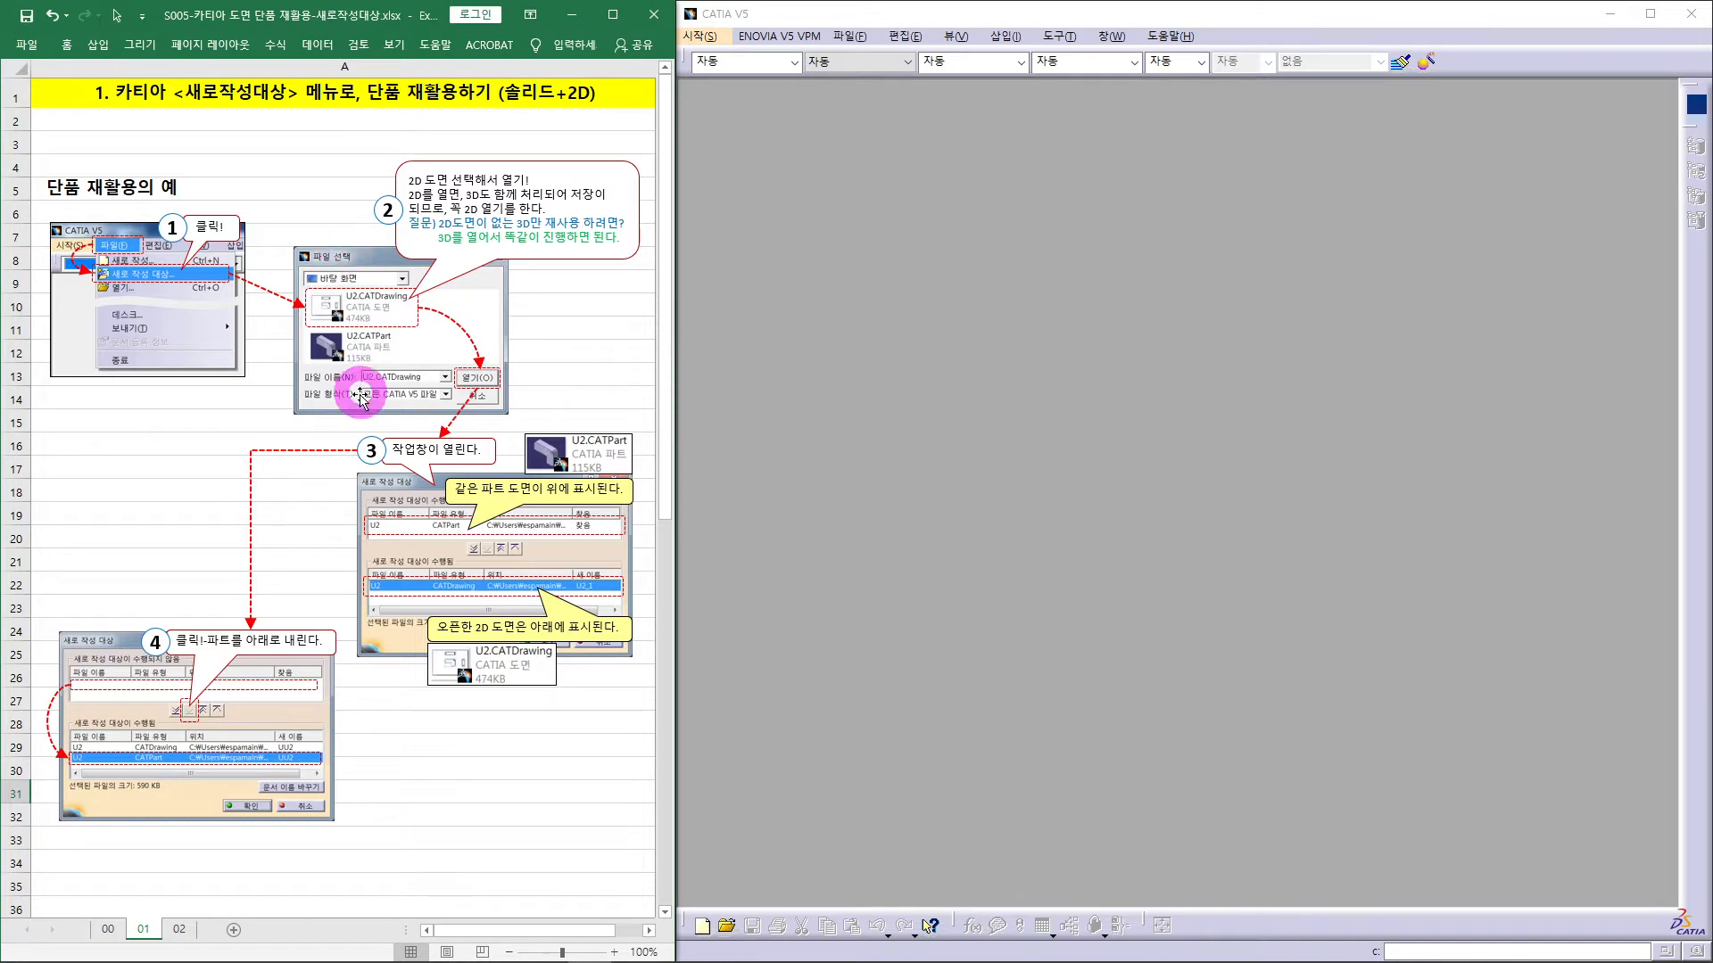
pyautogui.click(175, 931)
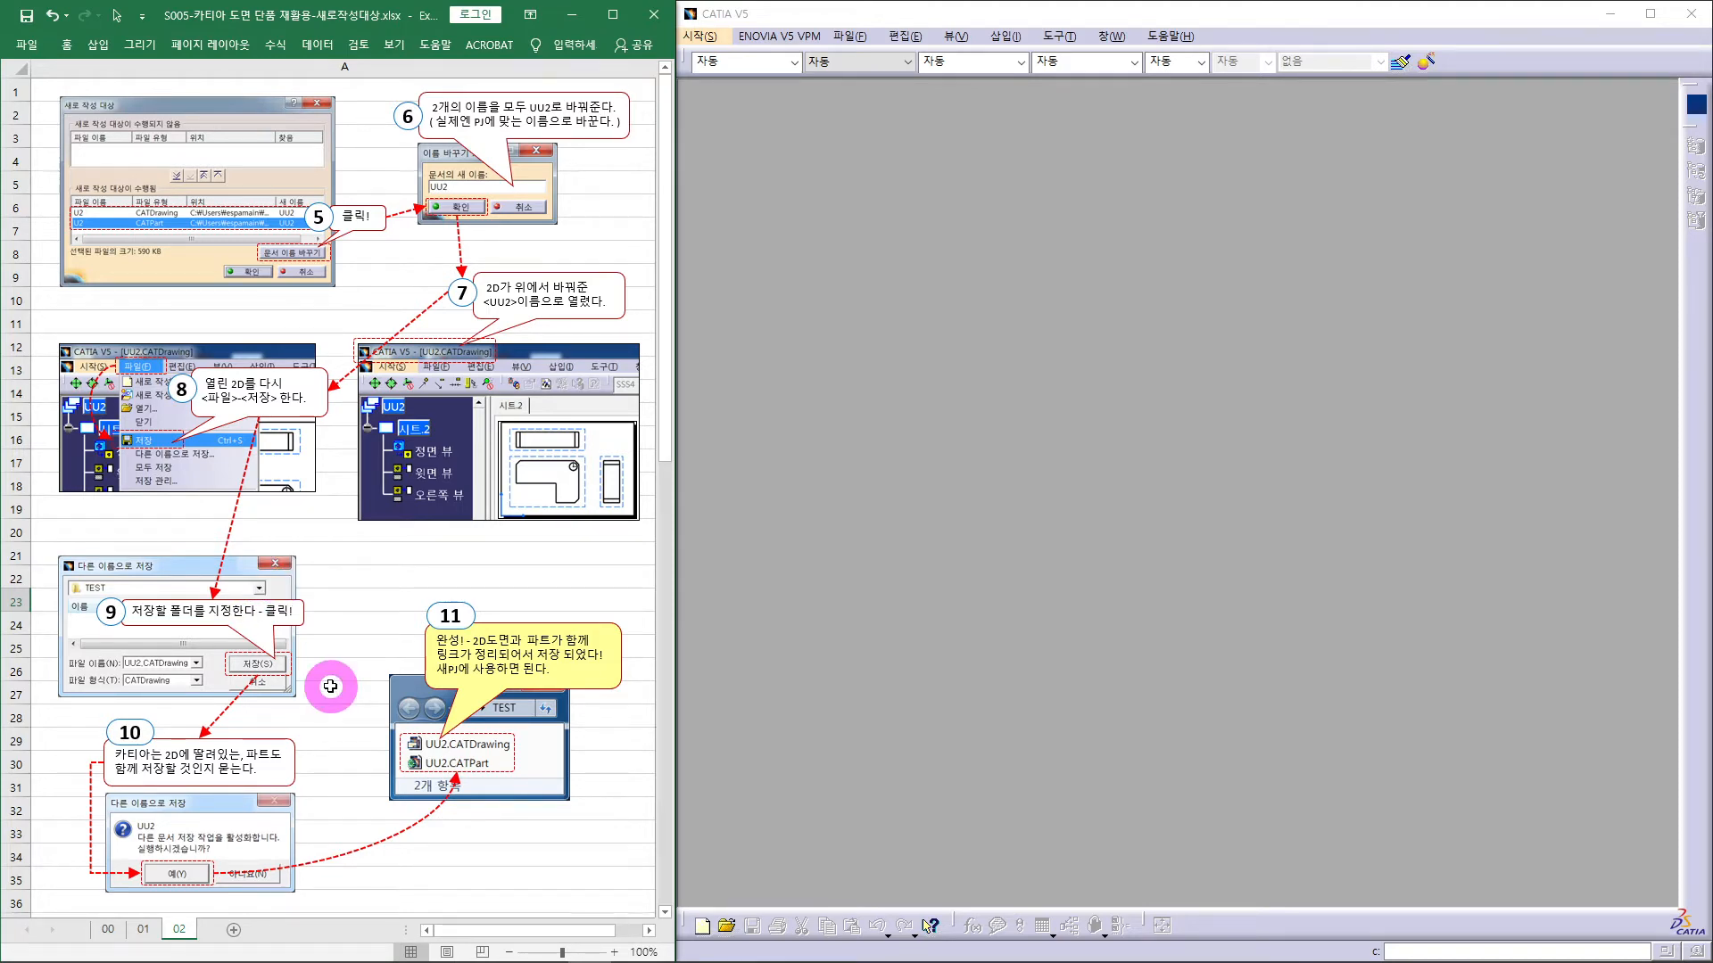
pyautogui.click(143, 931)
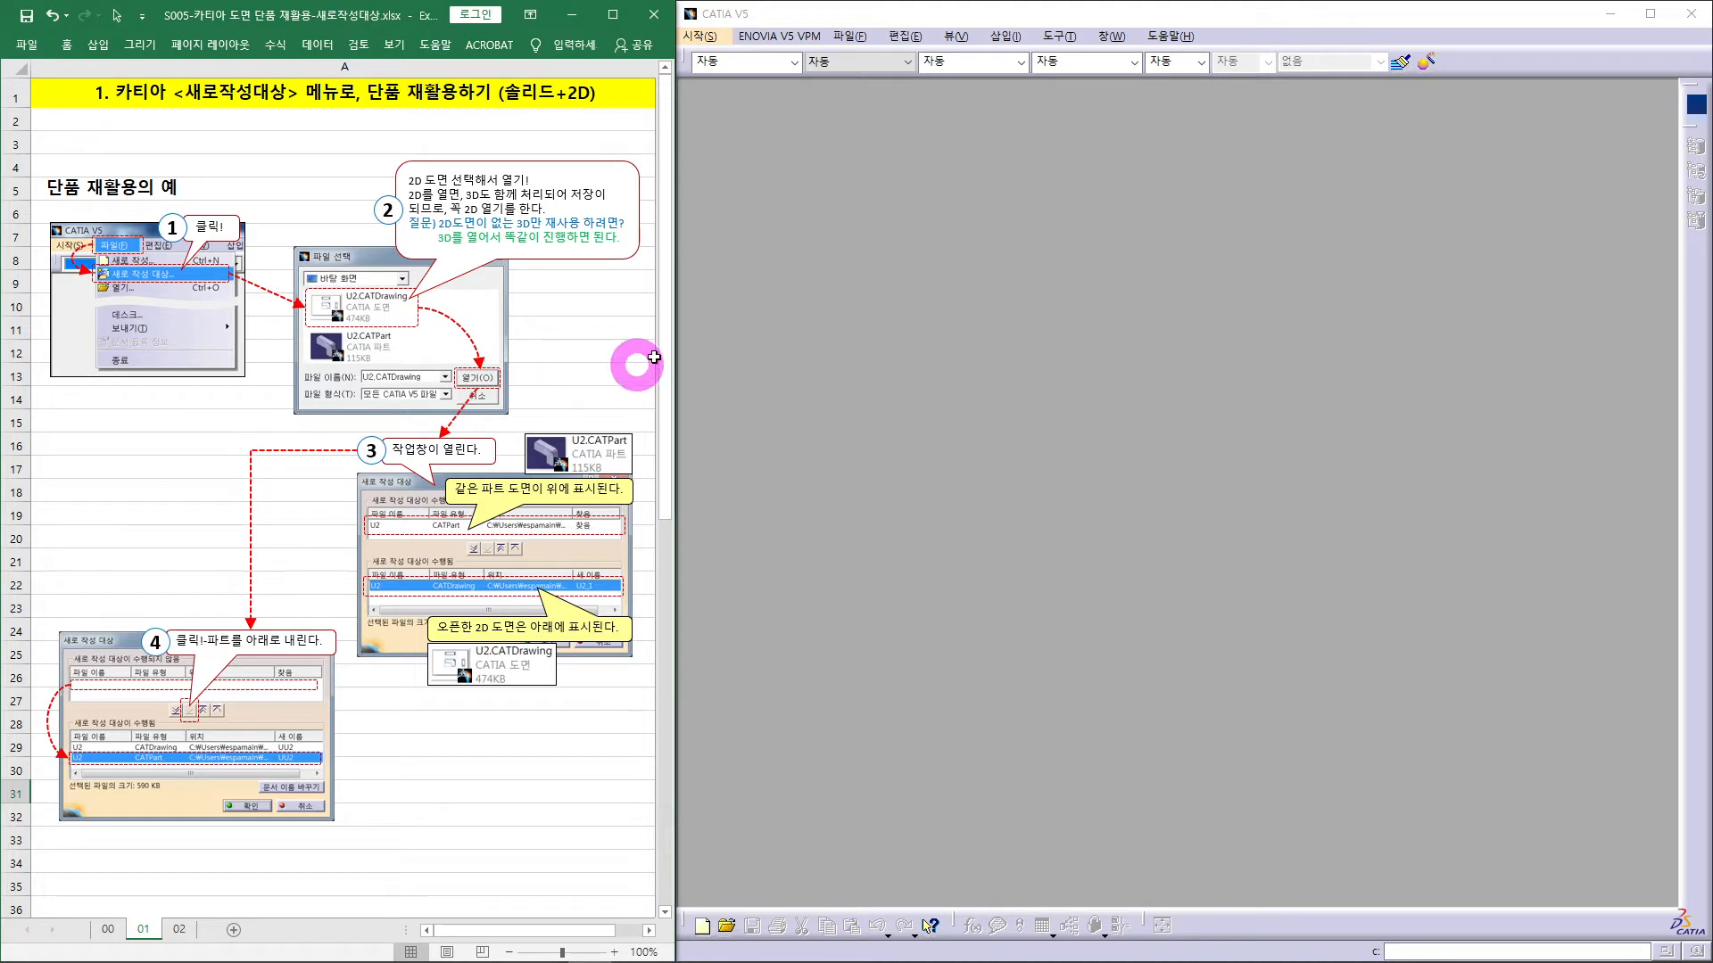
pyautogui.click(903, 244)
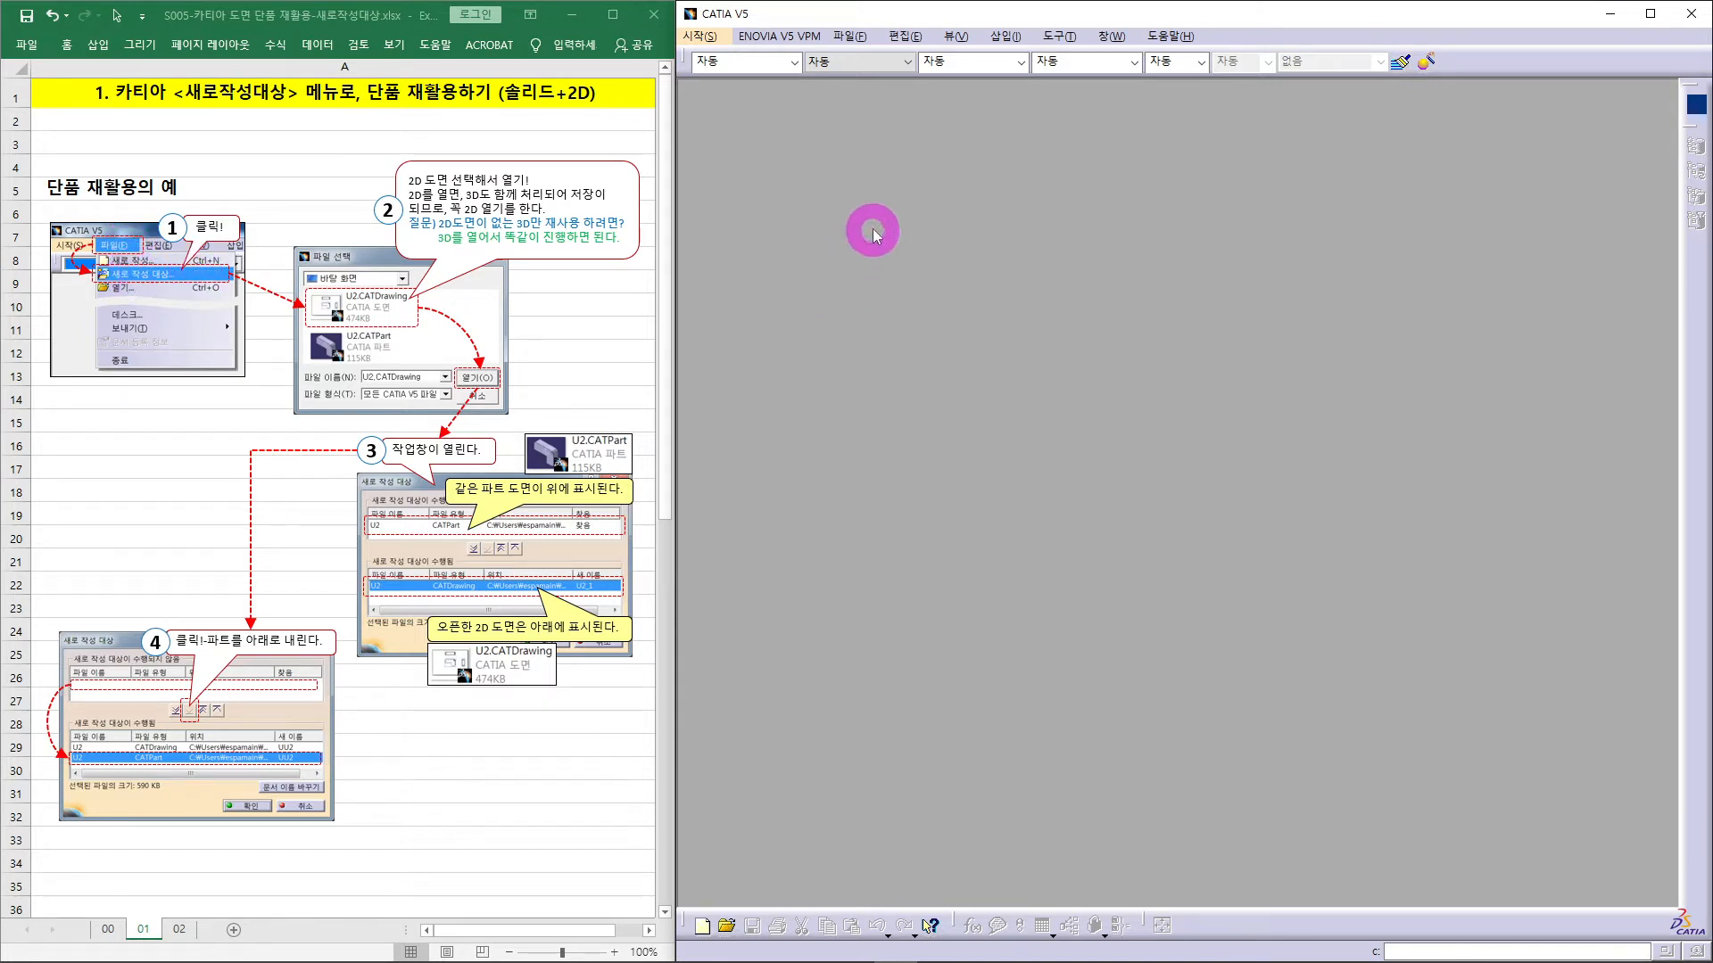
# - Start a New From copy using A01.CATDrawing as the source document
pyautogui.click(854, 39)
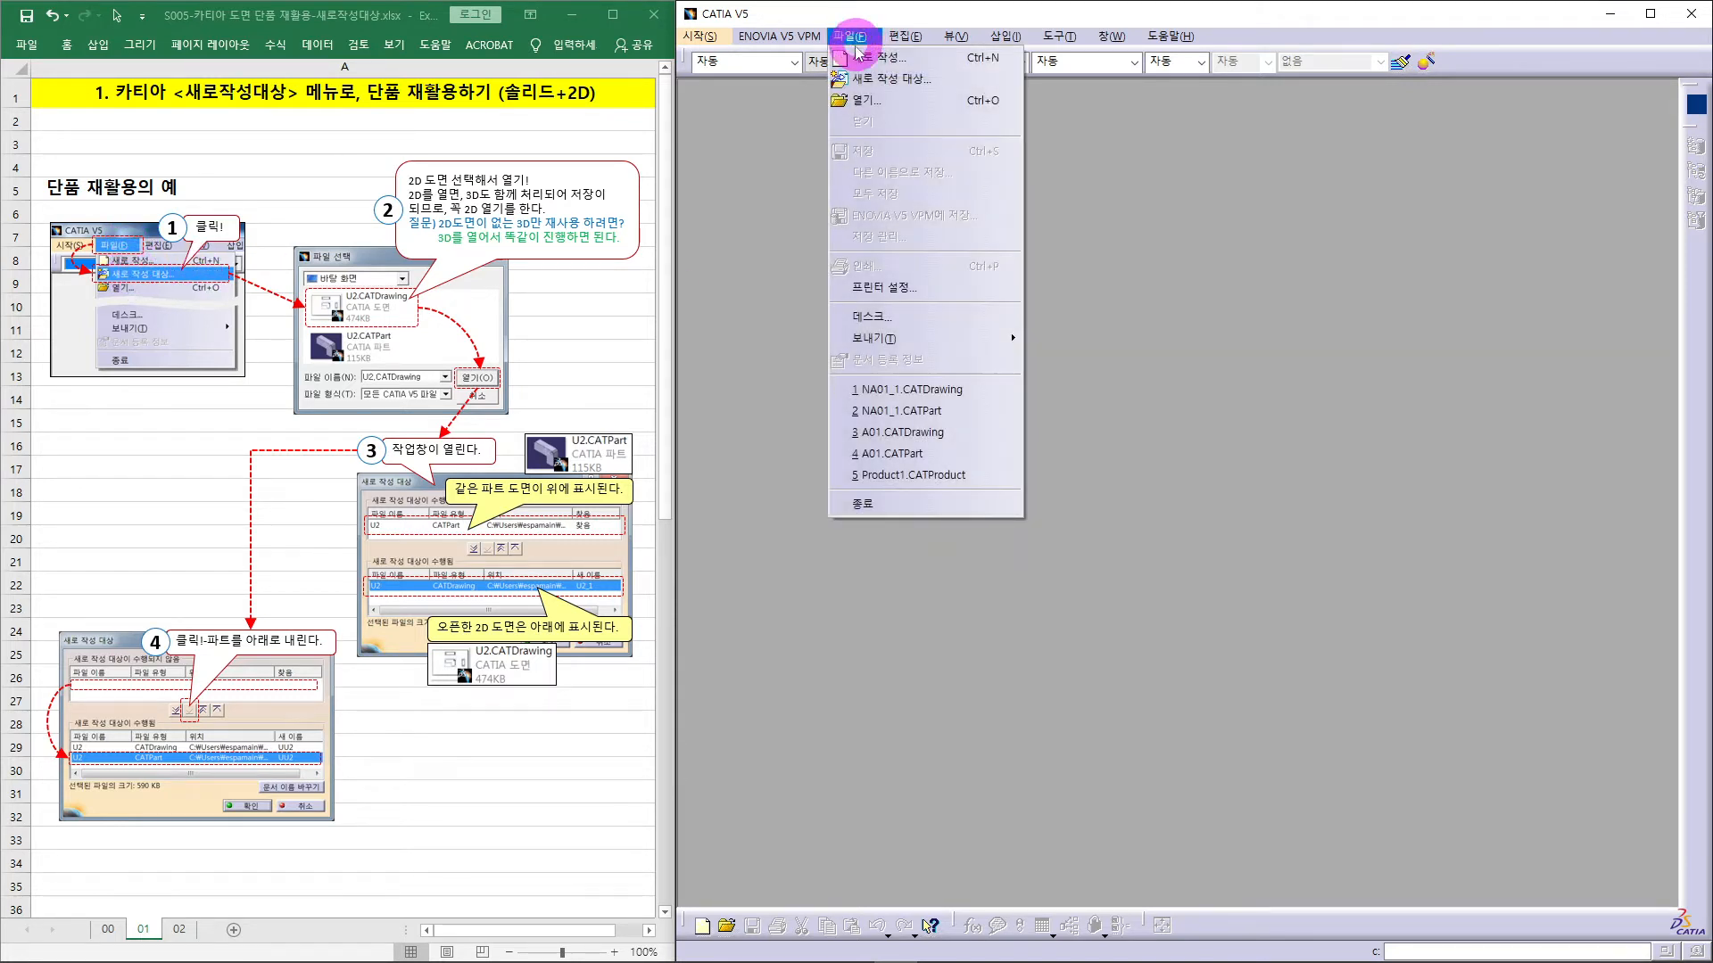
pyautogui.click(892, 82)
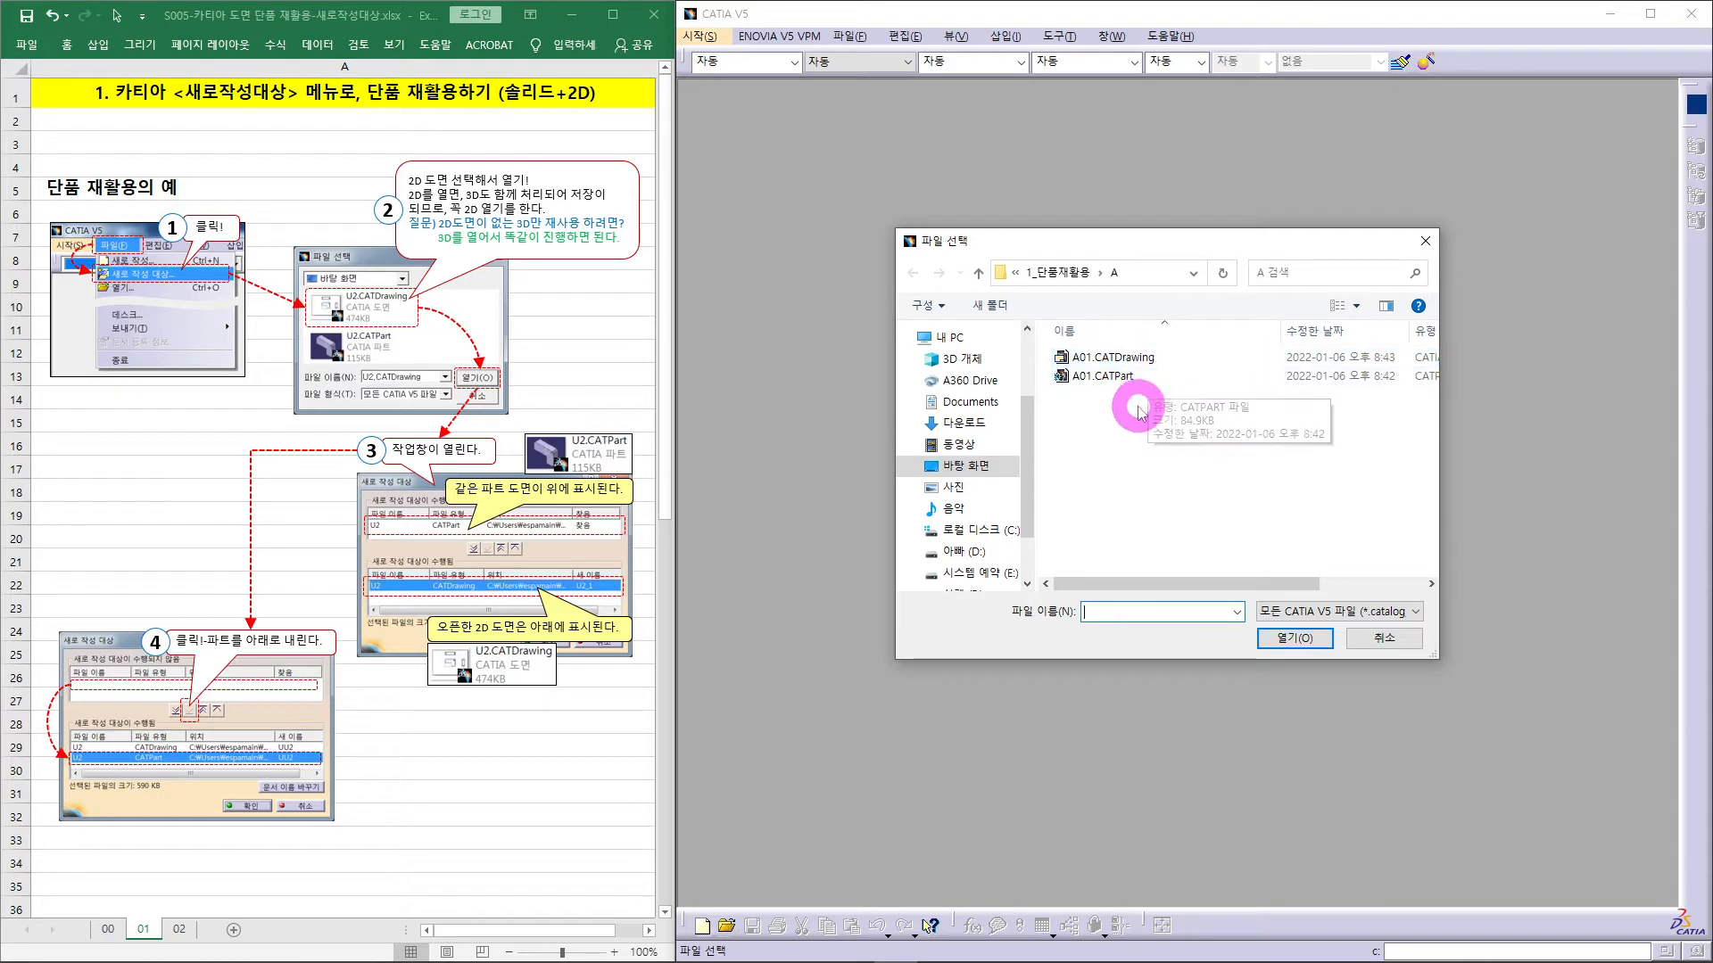
pyautogui.click(1119, 361)
pyautogui.click(1296, 639)
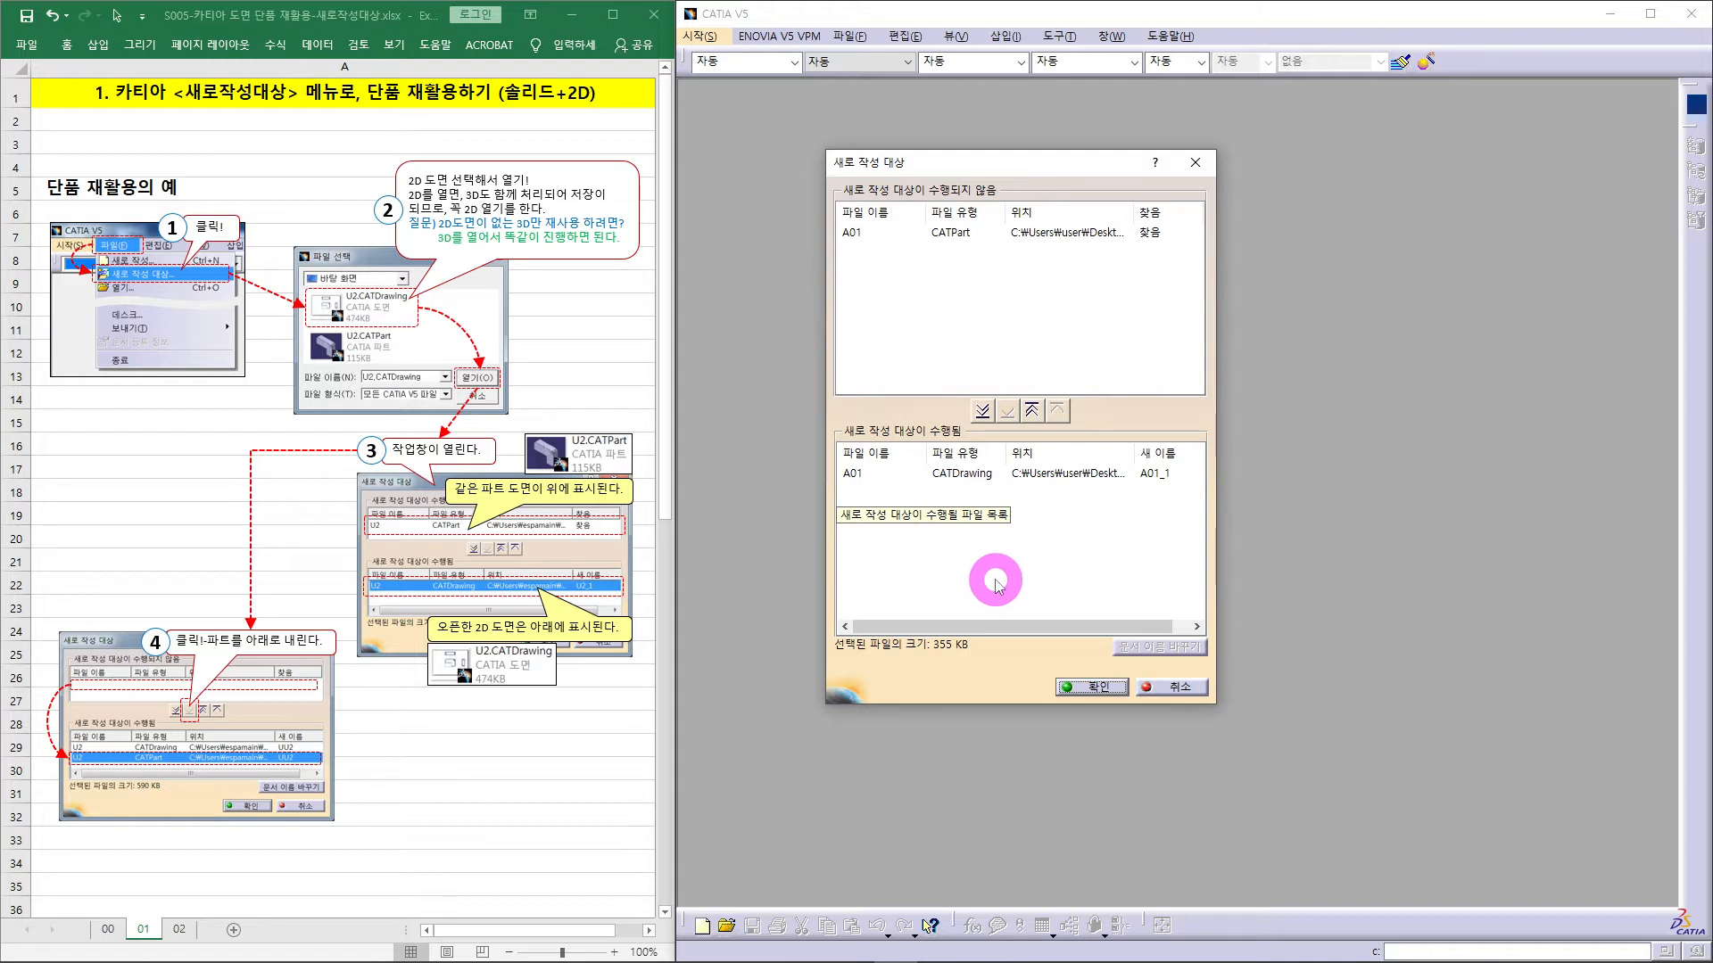
# - Move the A01 part into the copy list, then show Excel sheet 02 (steps 5–11)
pyautogui.click(857, 231)
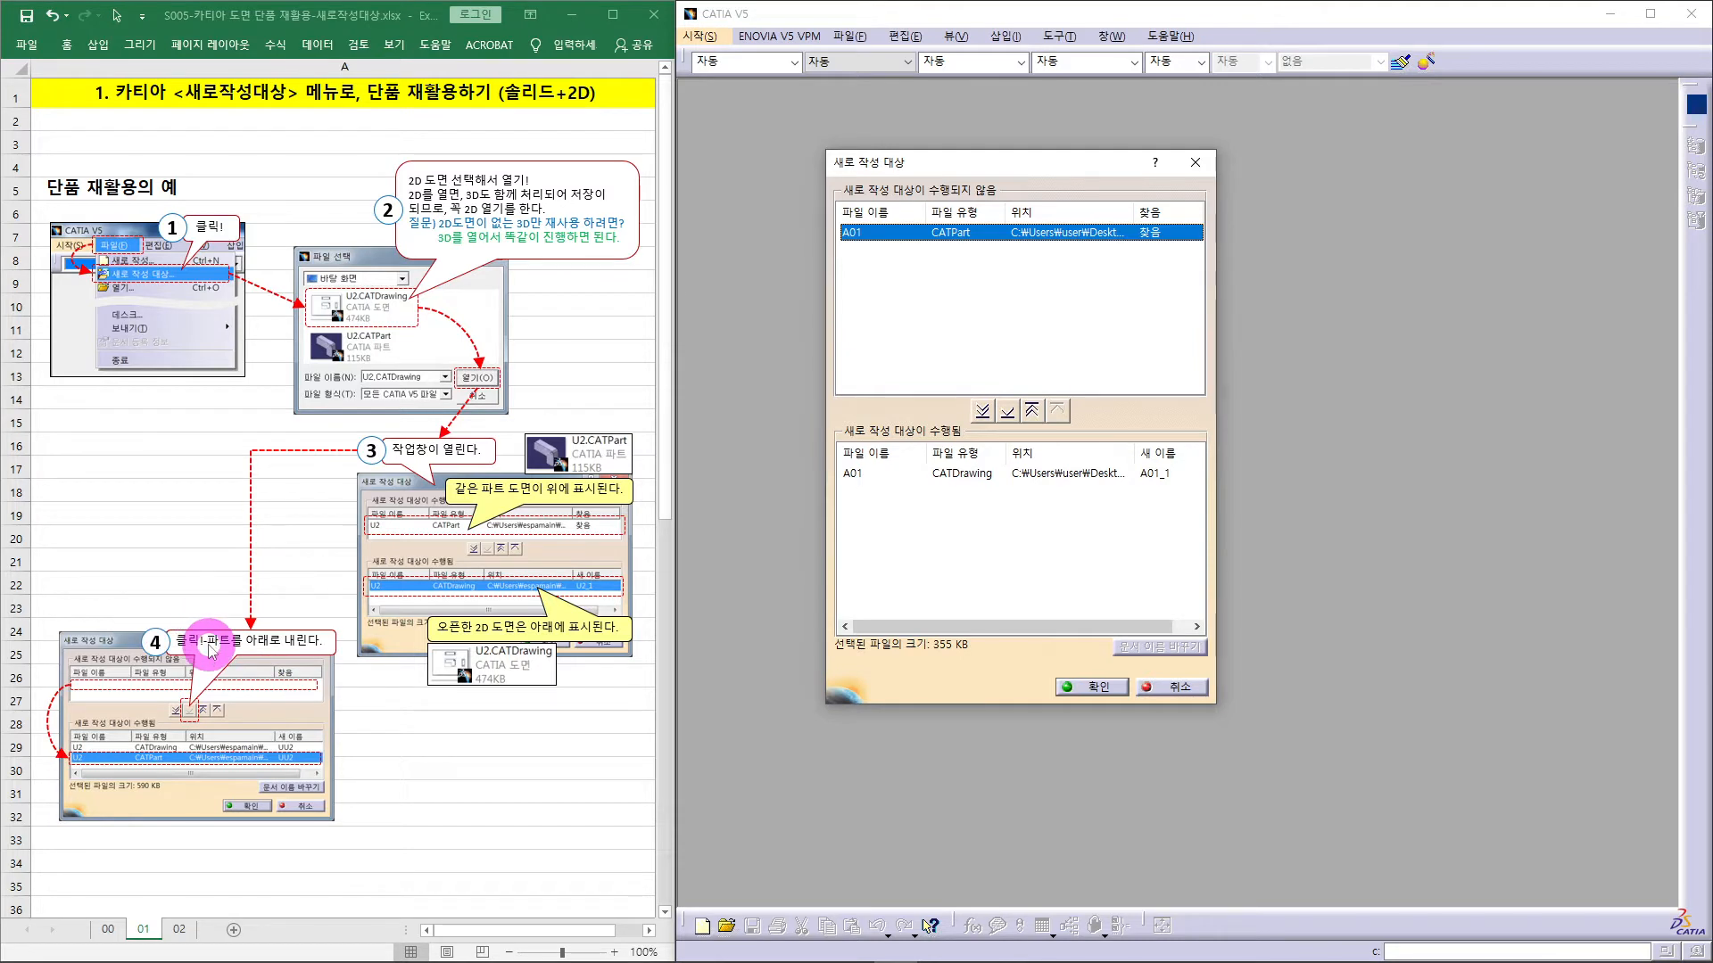
pyautogui.click(1009, 412)
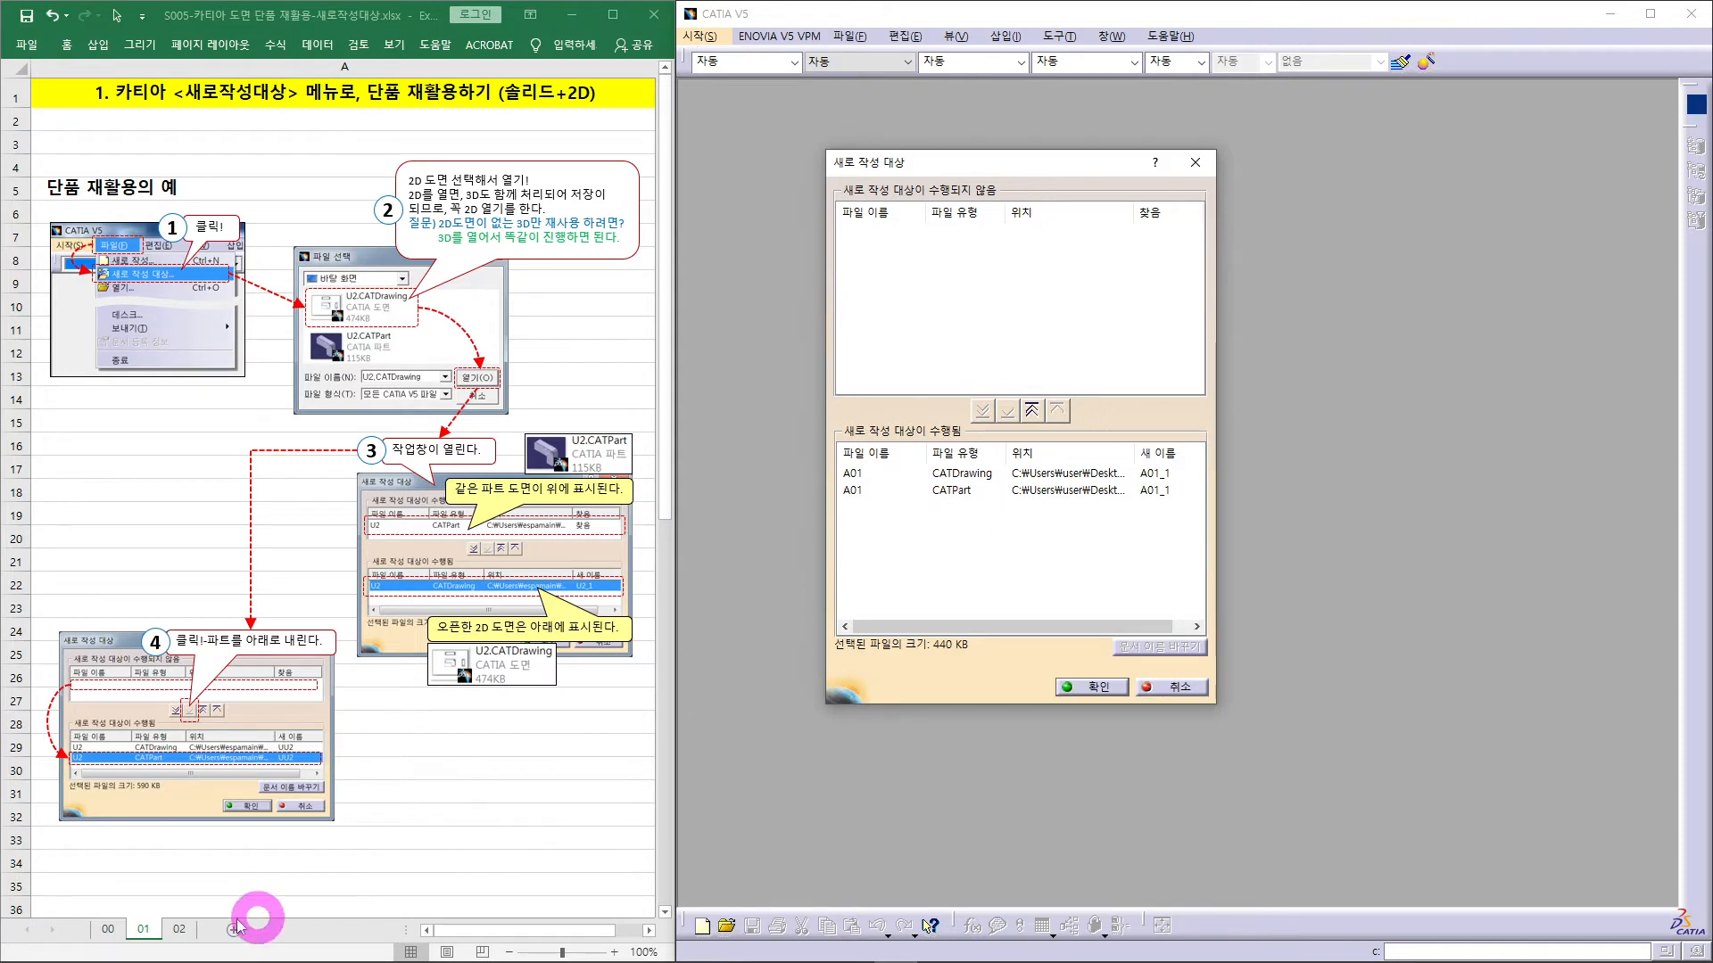
pyautogui.click(181, 929)
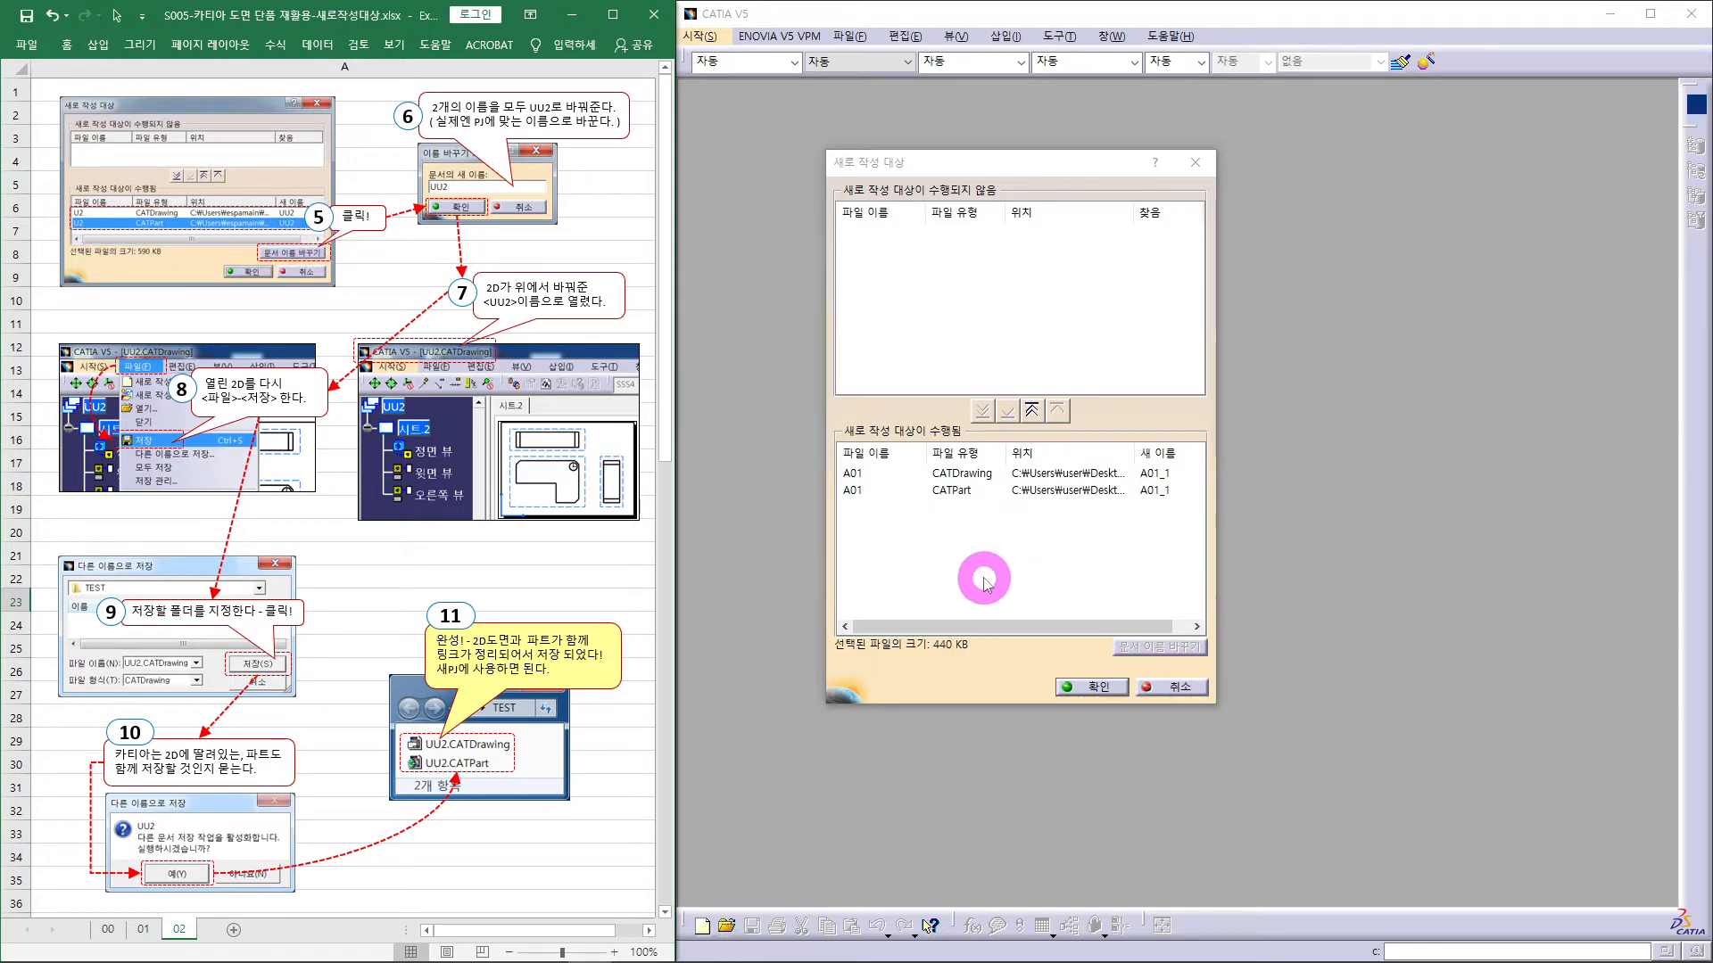
# - Rename the A01 part's queued copy from A01_1 to NA01
pyautogui.click(856, 493)
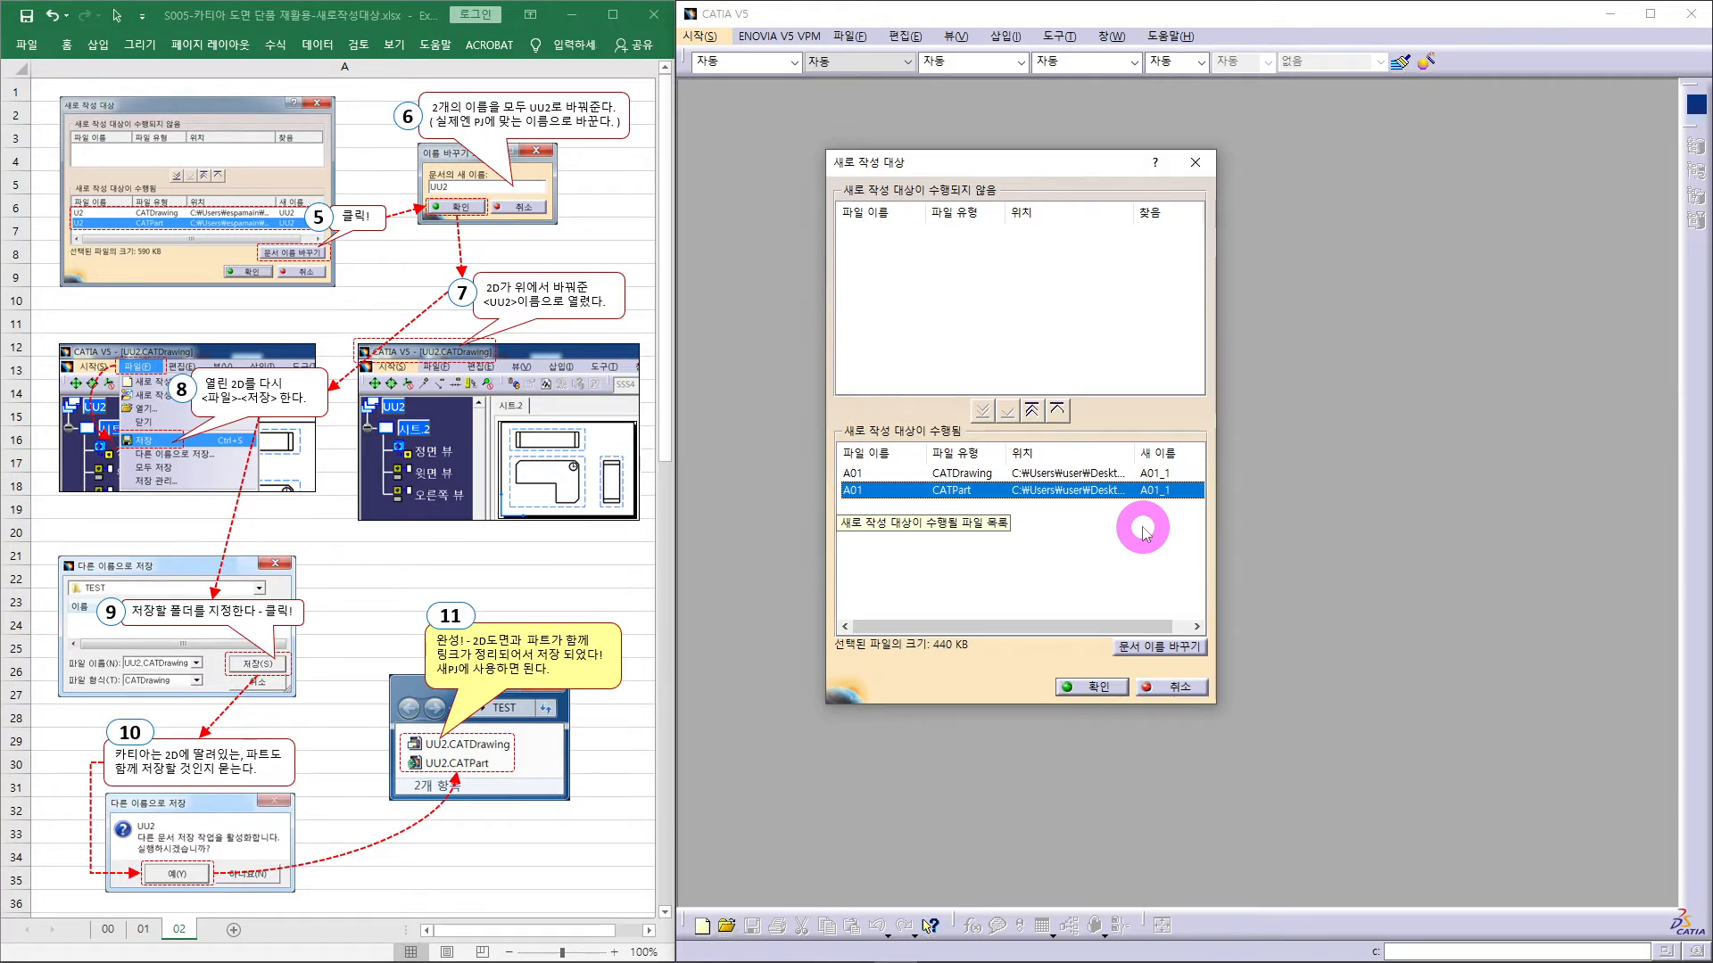
pyautogui.click(1148, 647)
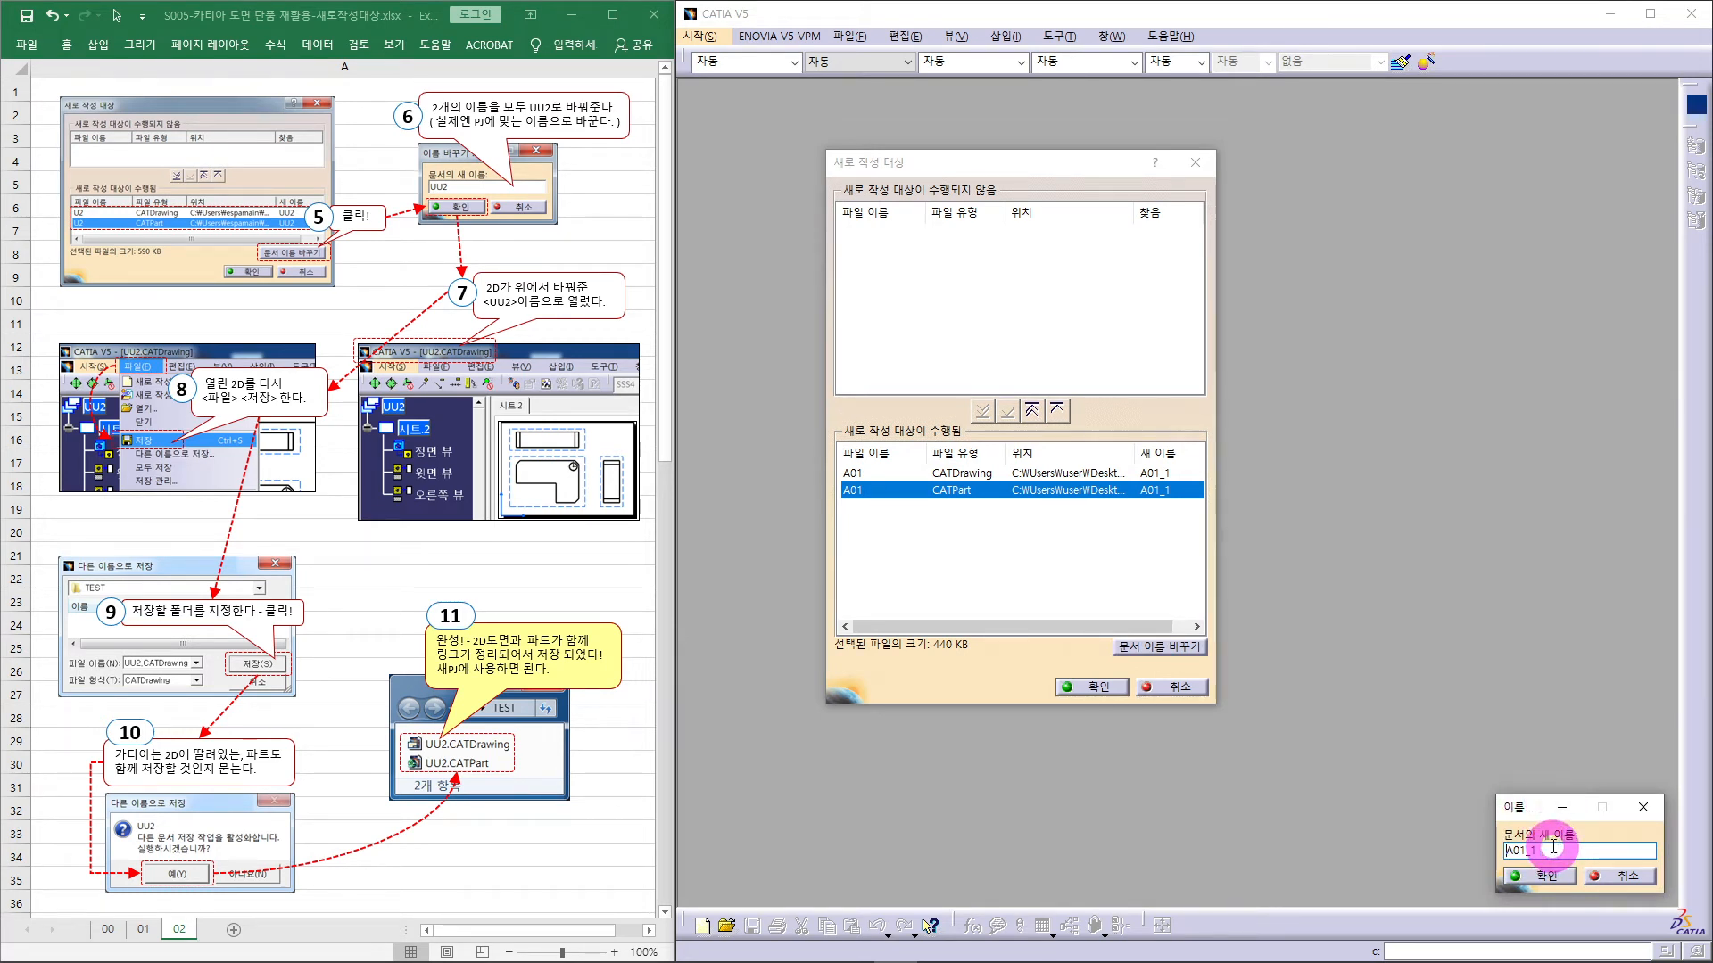
pyautogui.click(1506, 851)
pyautogui.write('N')
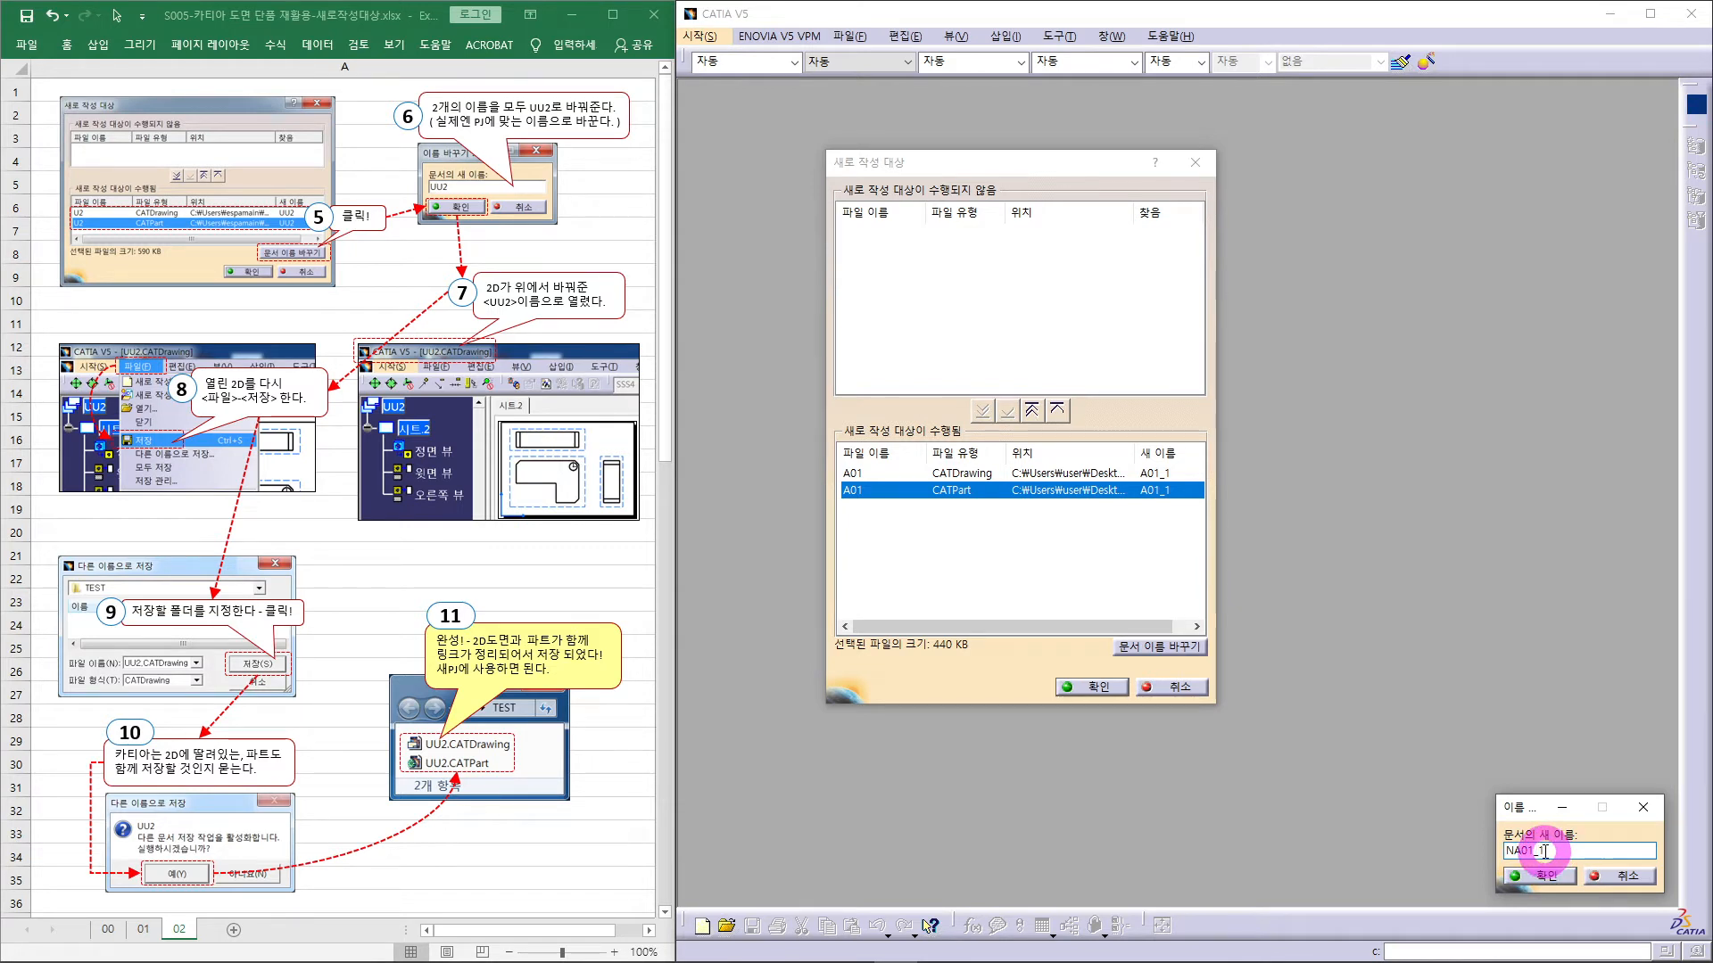
pyautogui.press('BackSpace')
pyautogui.press('BackSpace')
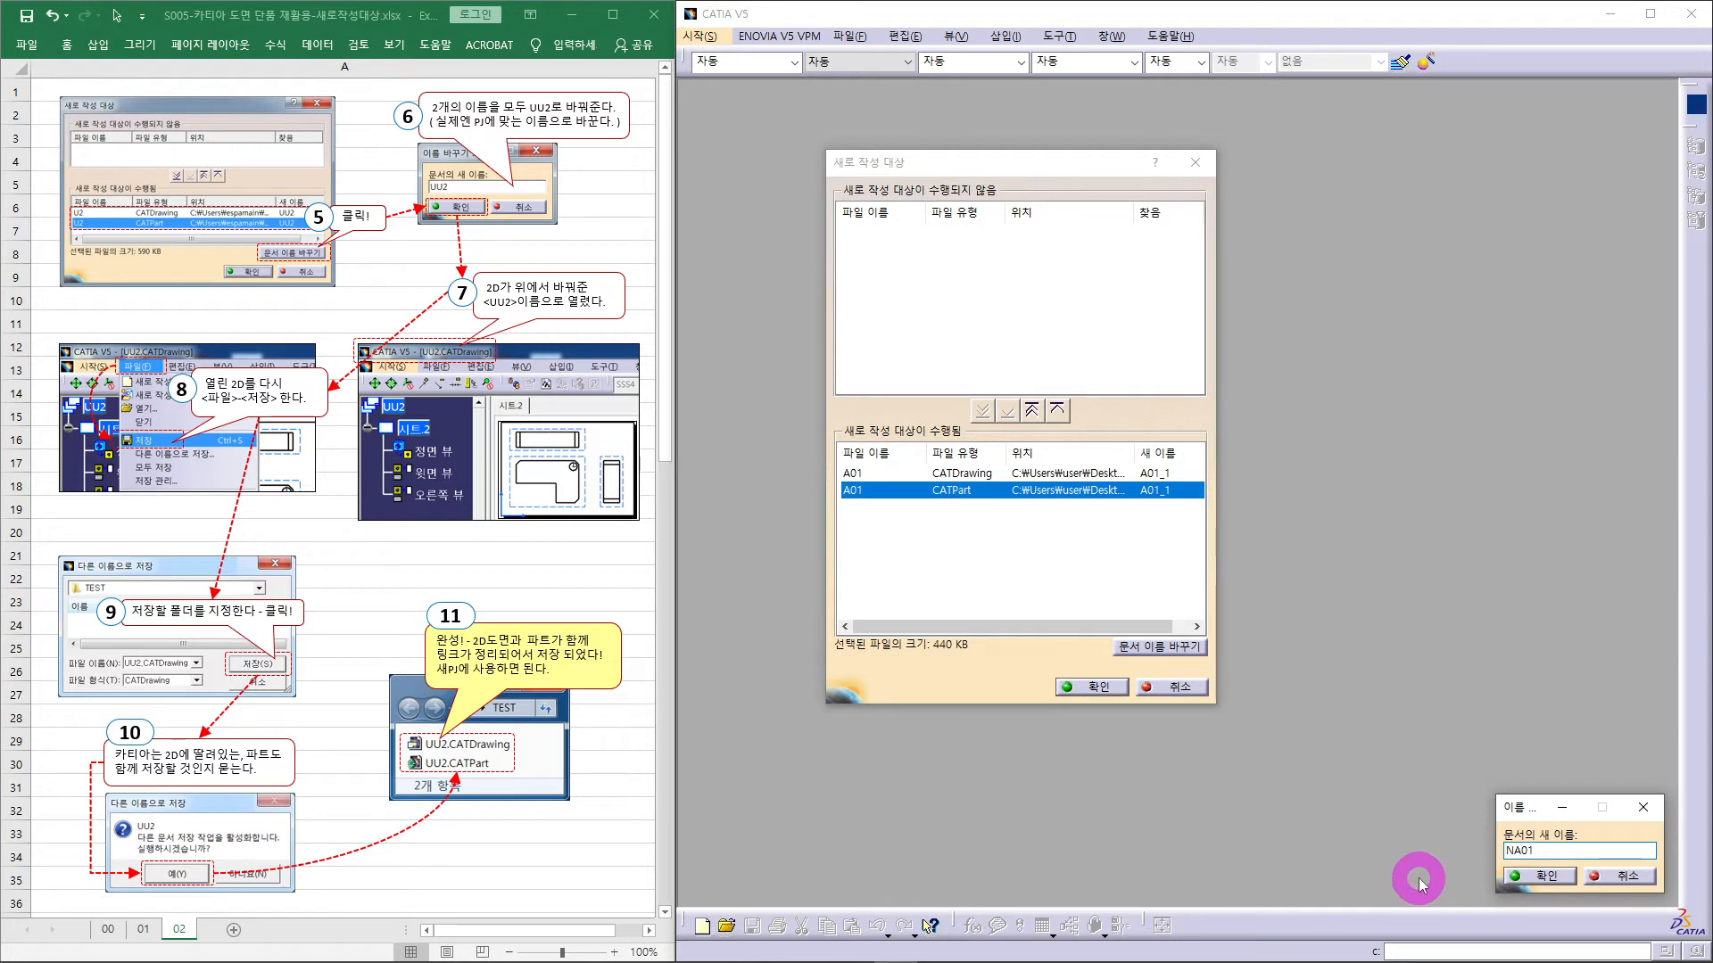
pyautogui.click(1542, 878)
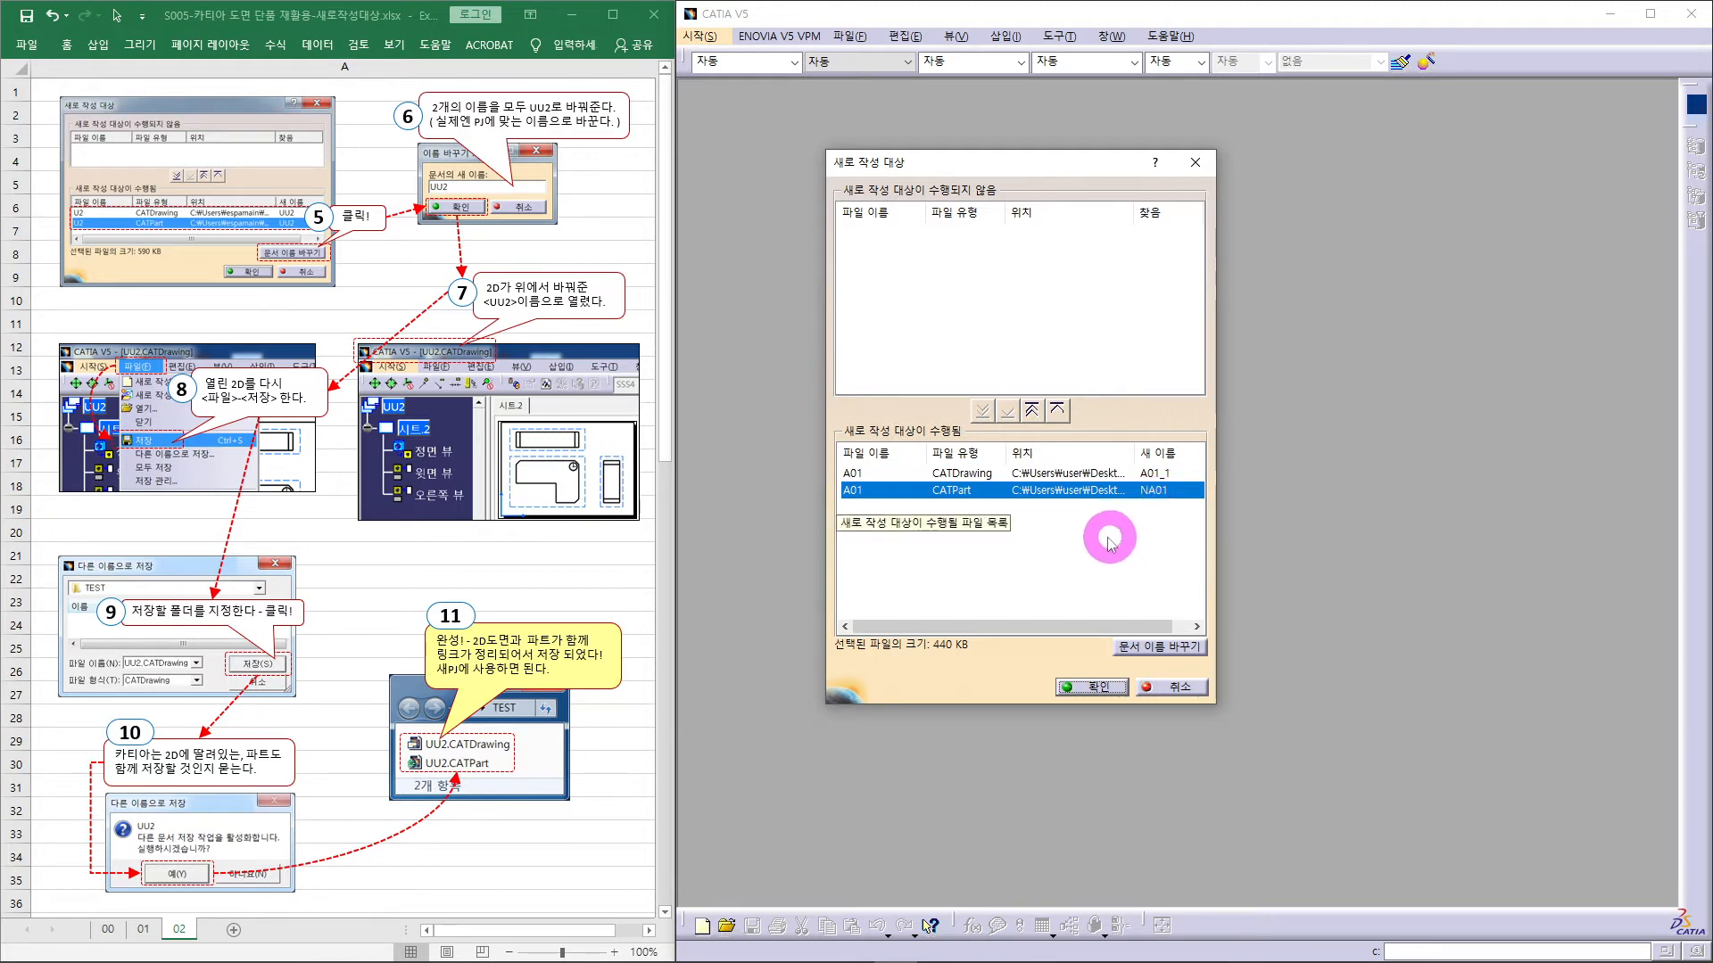
# - Rename the A01 drawing's queued copy from A01_1 to NA01
pyautogui.click(855, 475)
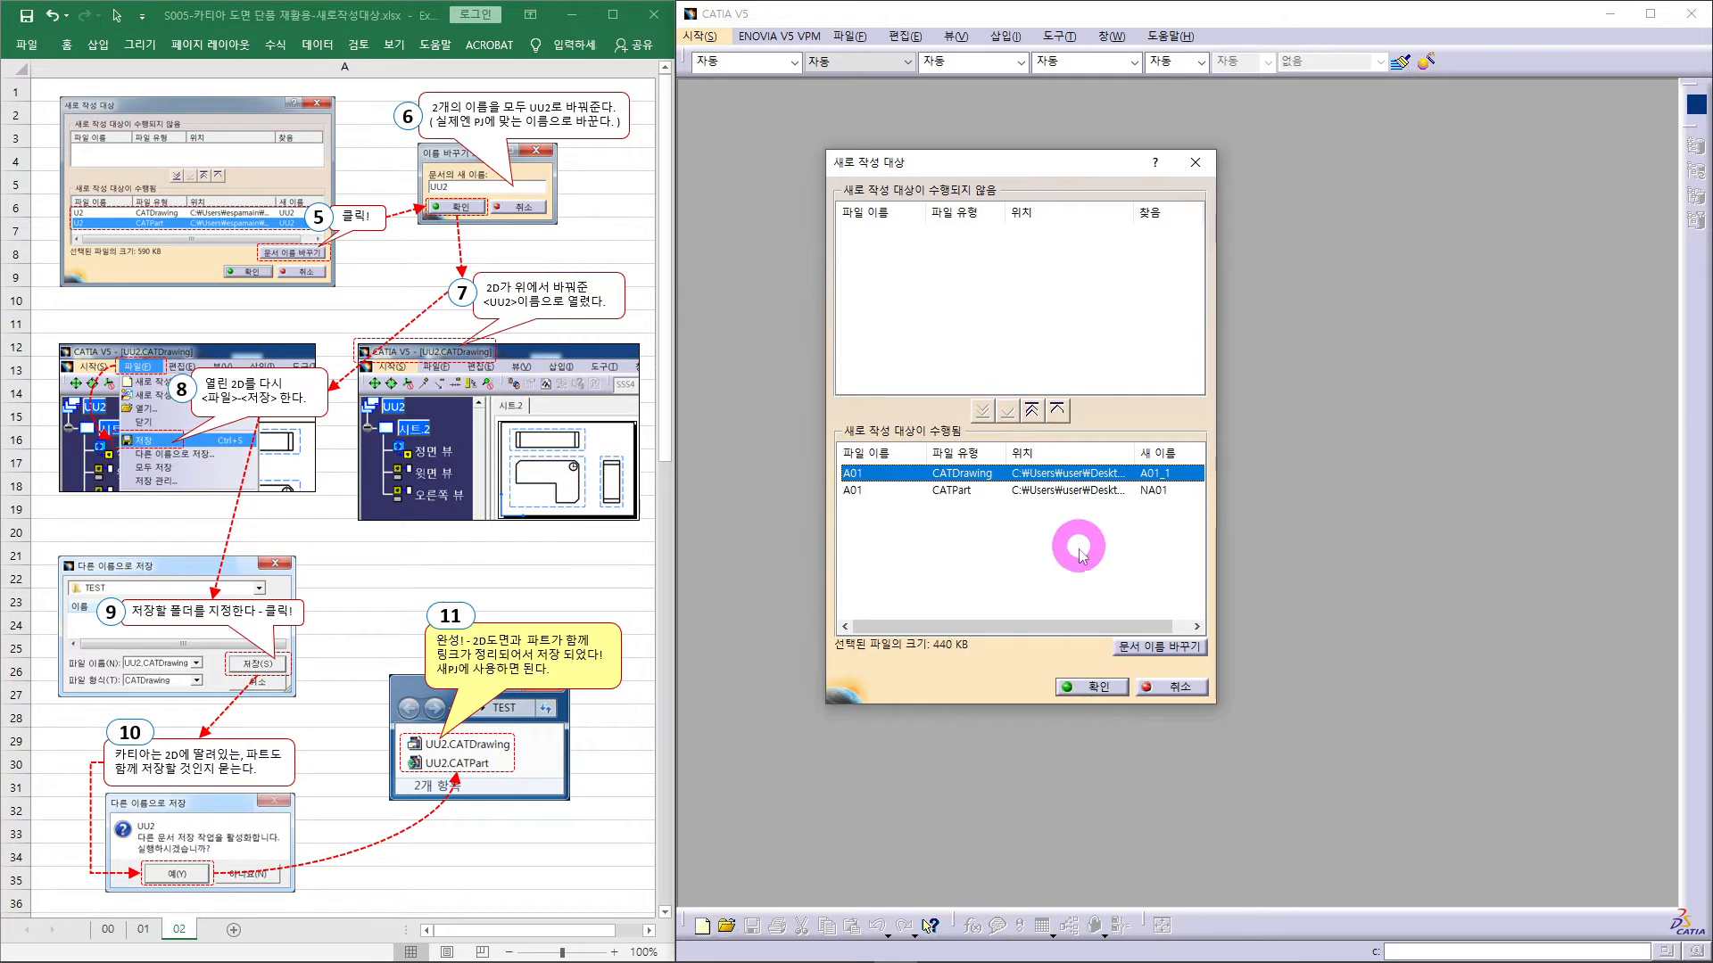
pyautogui.click(1158, 647)
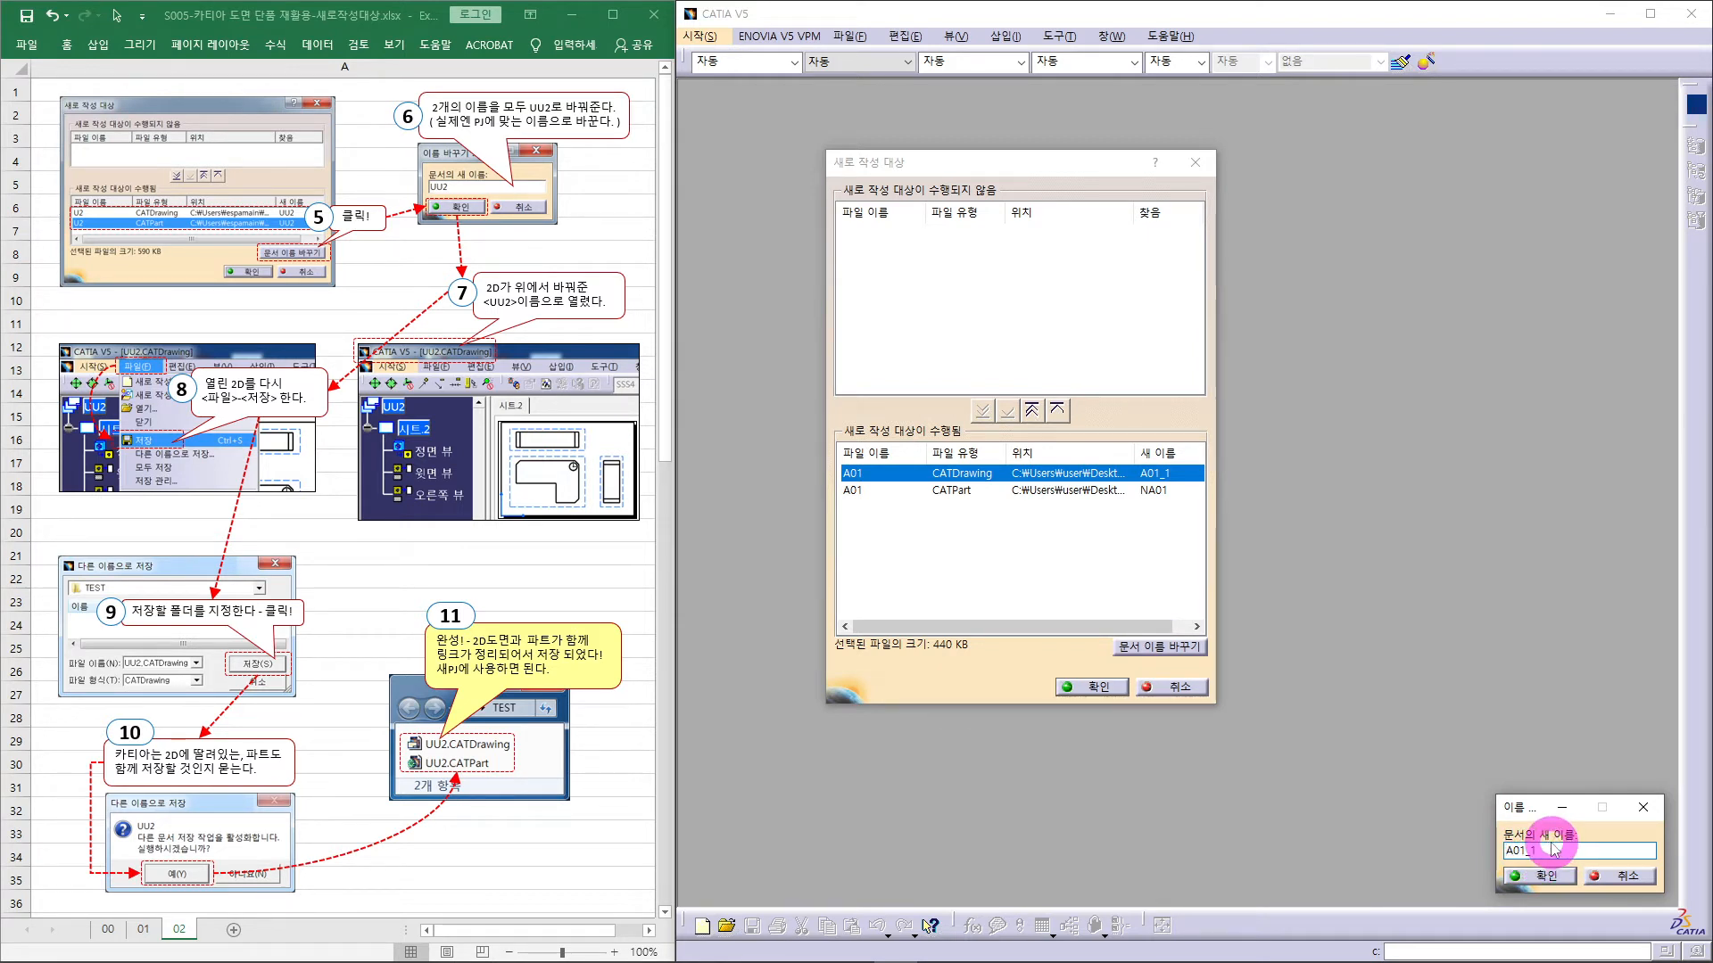
pyautogui.write('N')
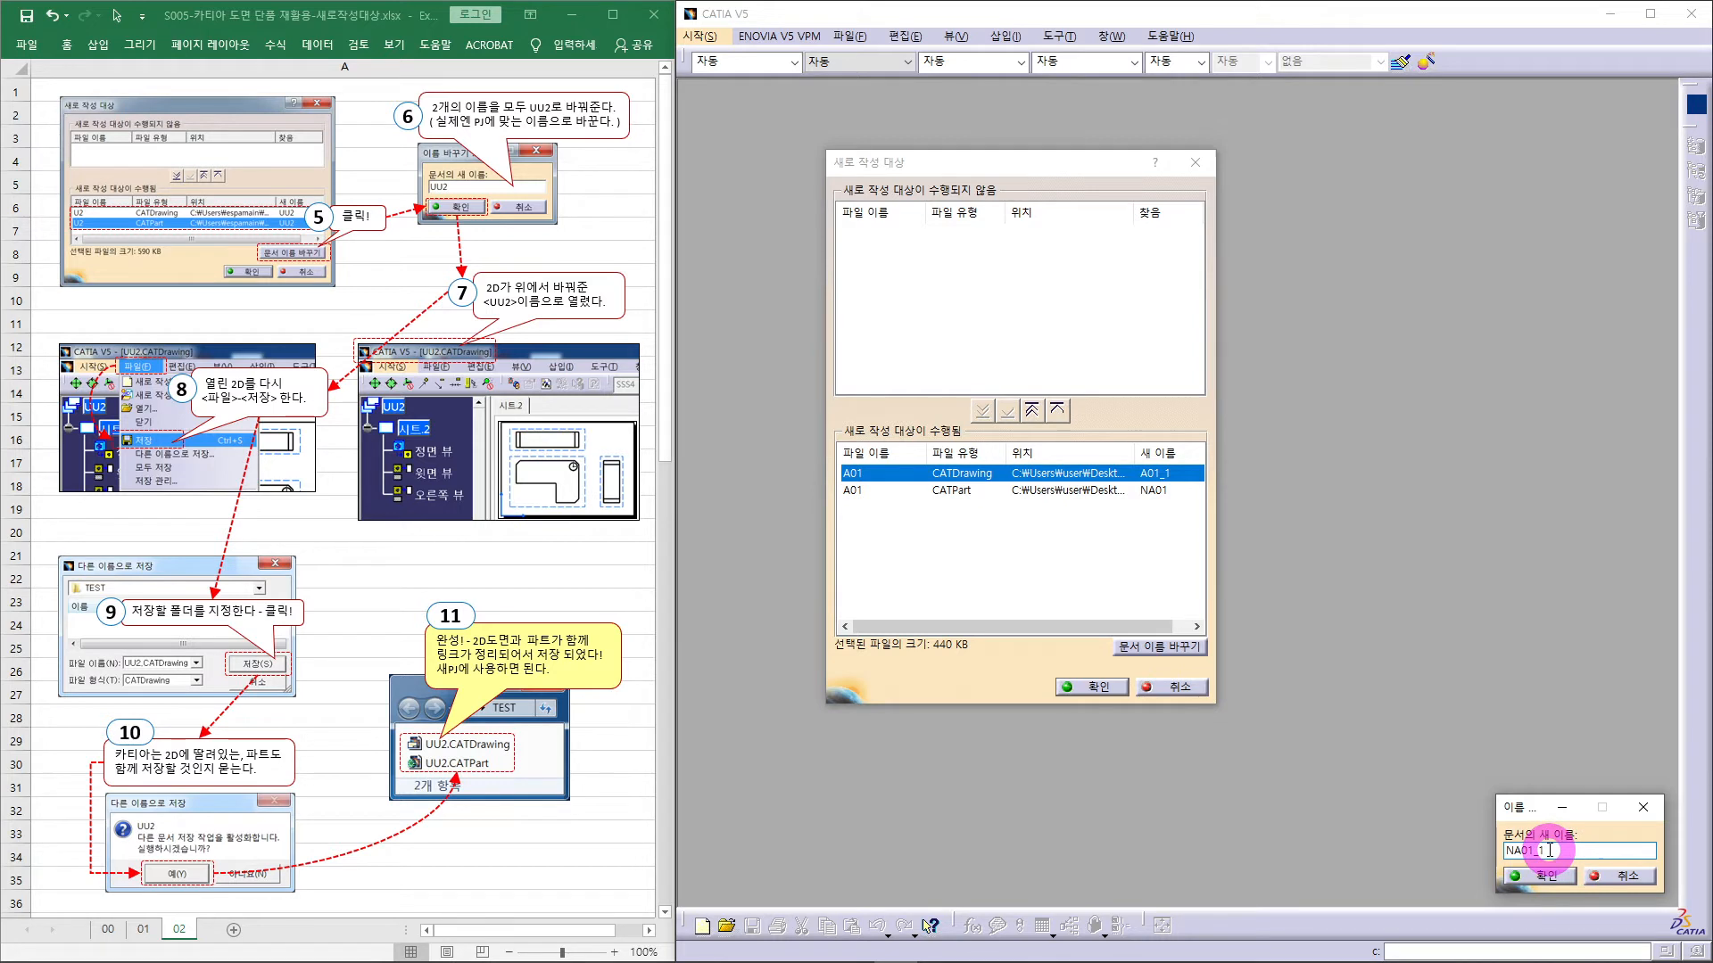
pyautogui.press('BackSpace')
pyautogui.press('BackSpace')
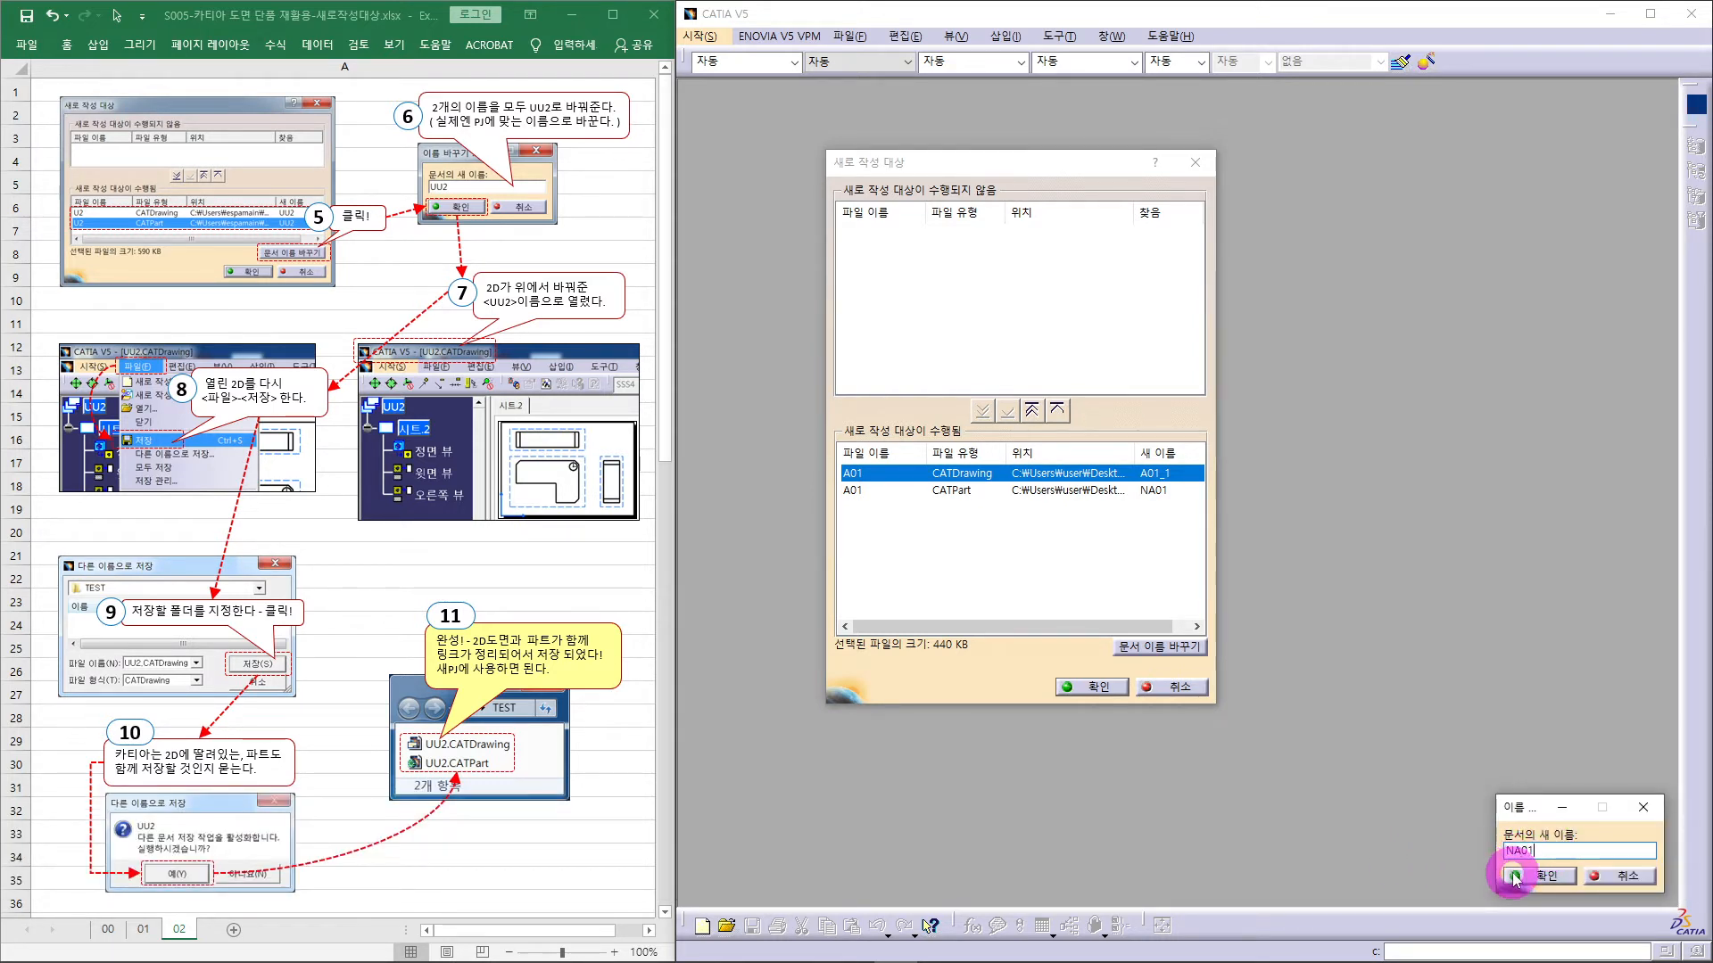
pyautogui.click(1533, 879)
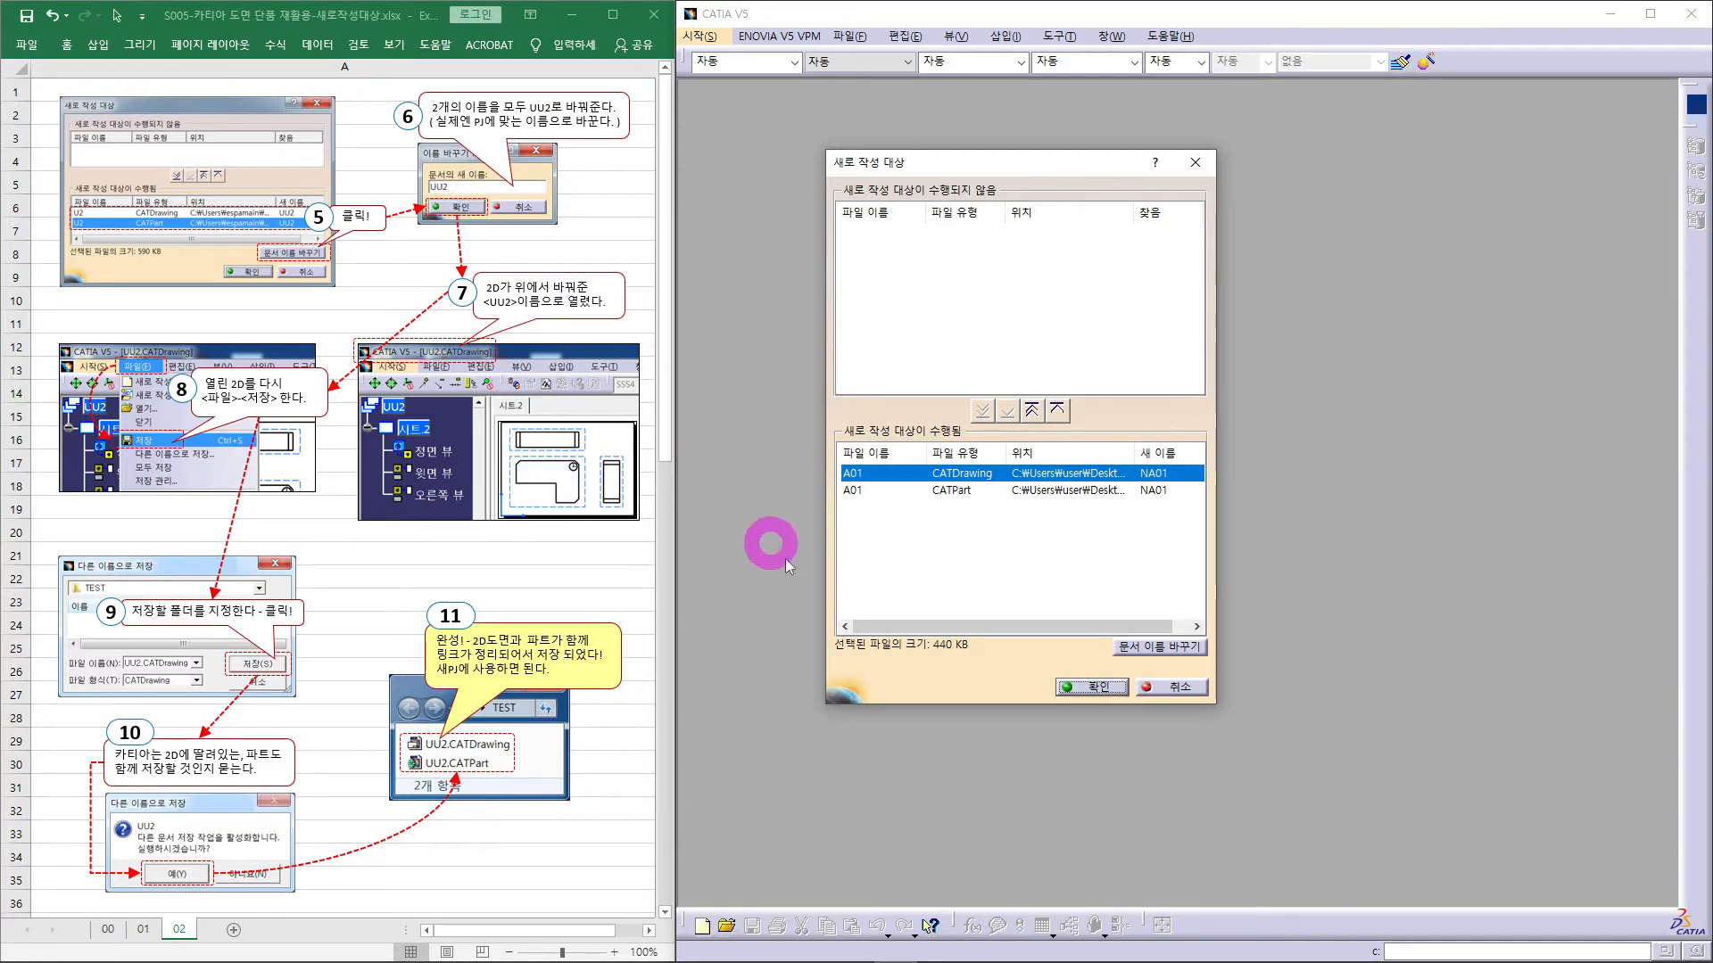
# - Create the NA01 copies, update Sheet.1 of the NA01 drawing, and begin Save As
pyautogui.click(1088, 684)
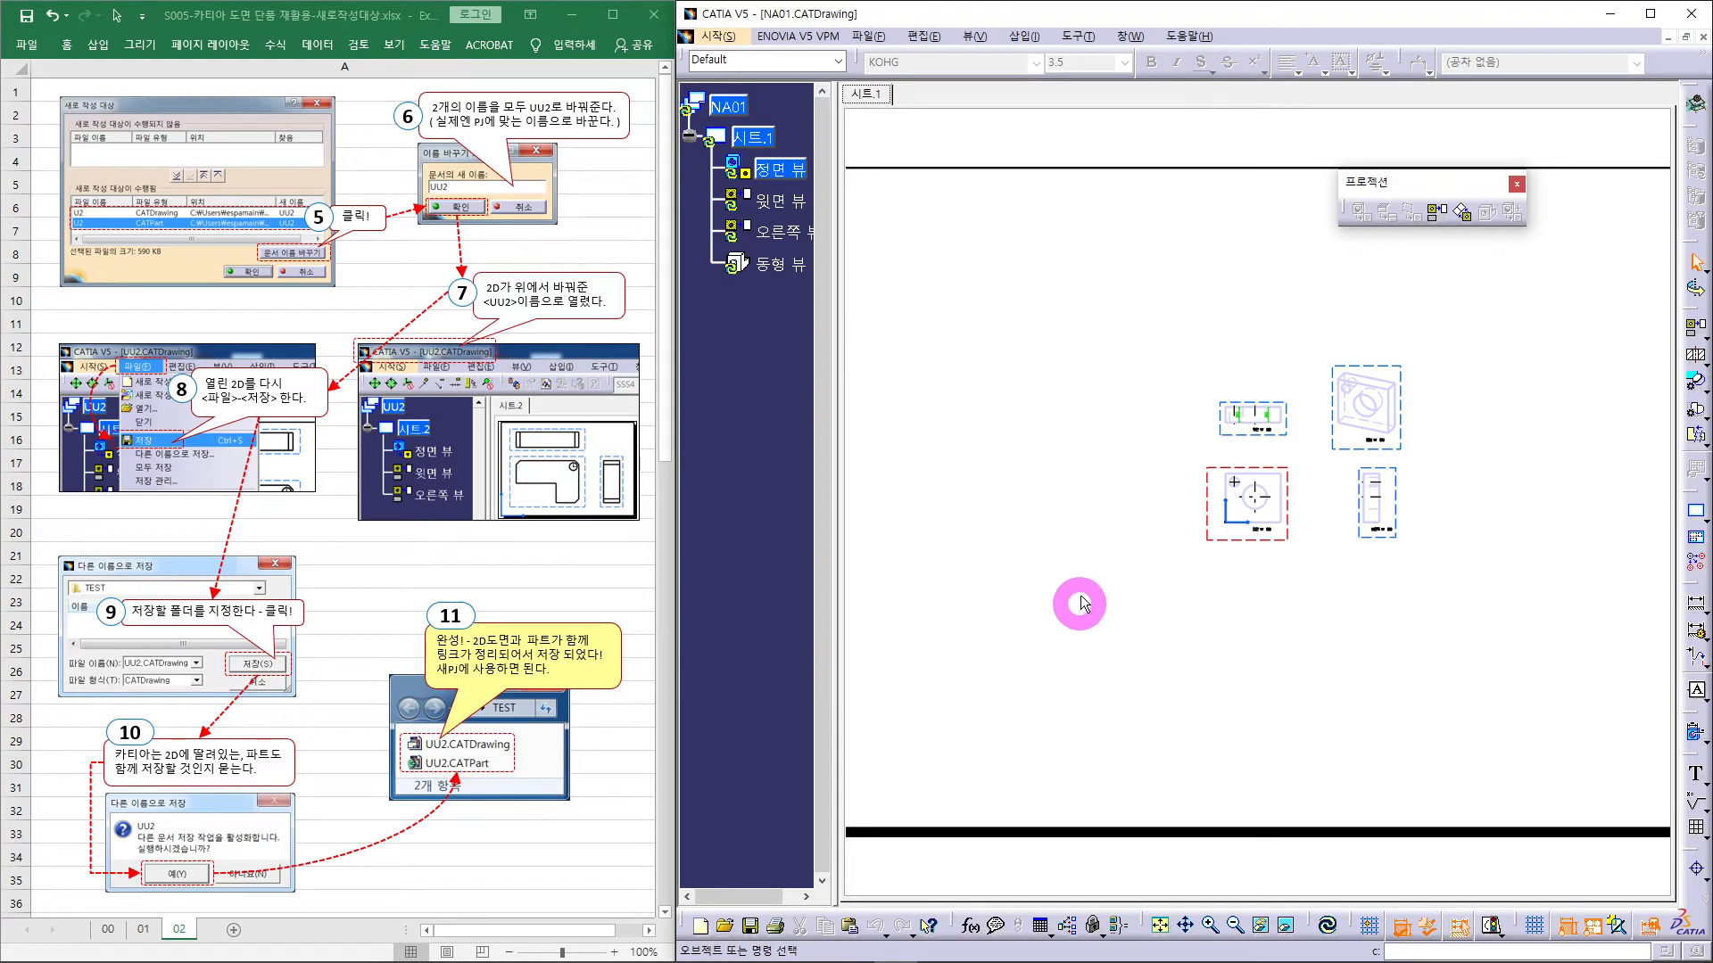
pyautogui.moveTo(1094, 507)
pyautogui.mouseDown(button='middle')
pyautogui.moveTo(998, 540)
pyautogui.moveTo(993, 434)
pyautogui.moveTo(1097, 470)
pyautogui.moveTo(1184, 460)
pyautogui.mouseUp(button='middle')
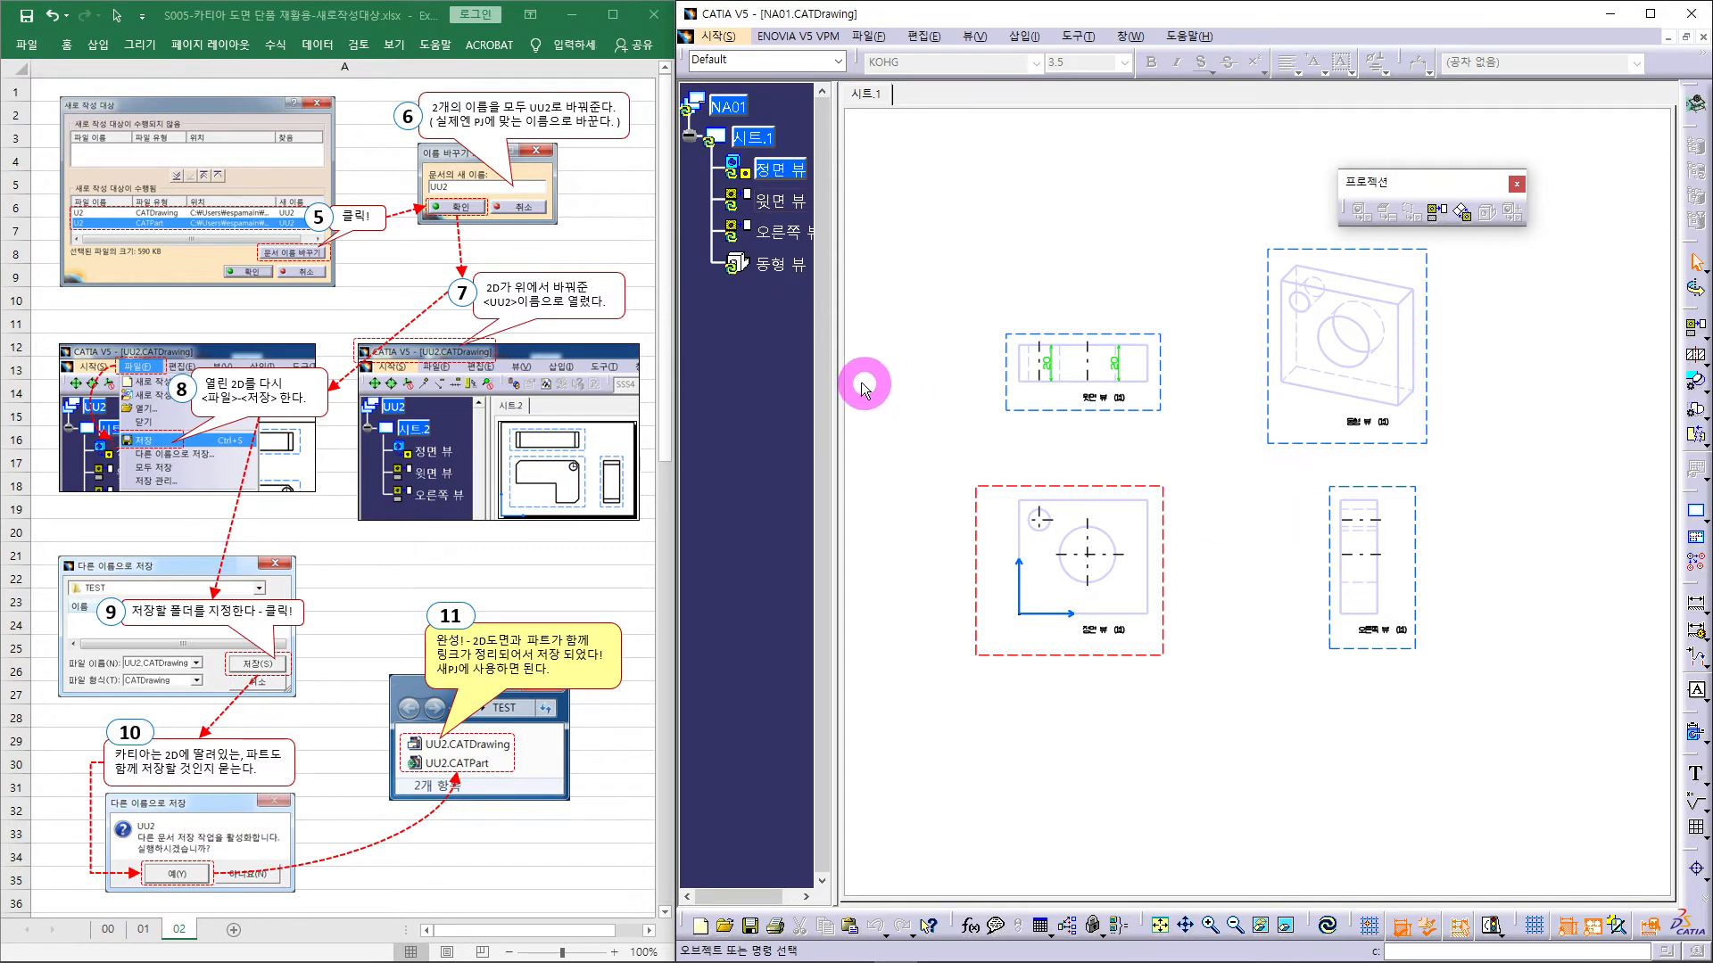
pyautogui.click(714, 139)
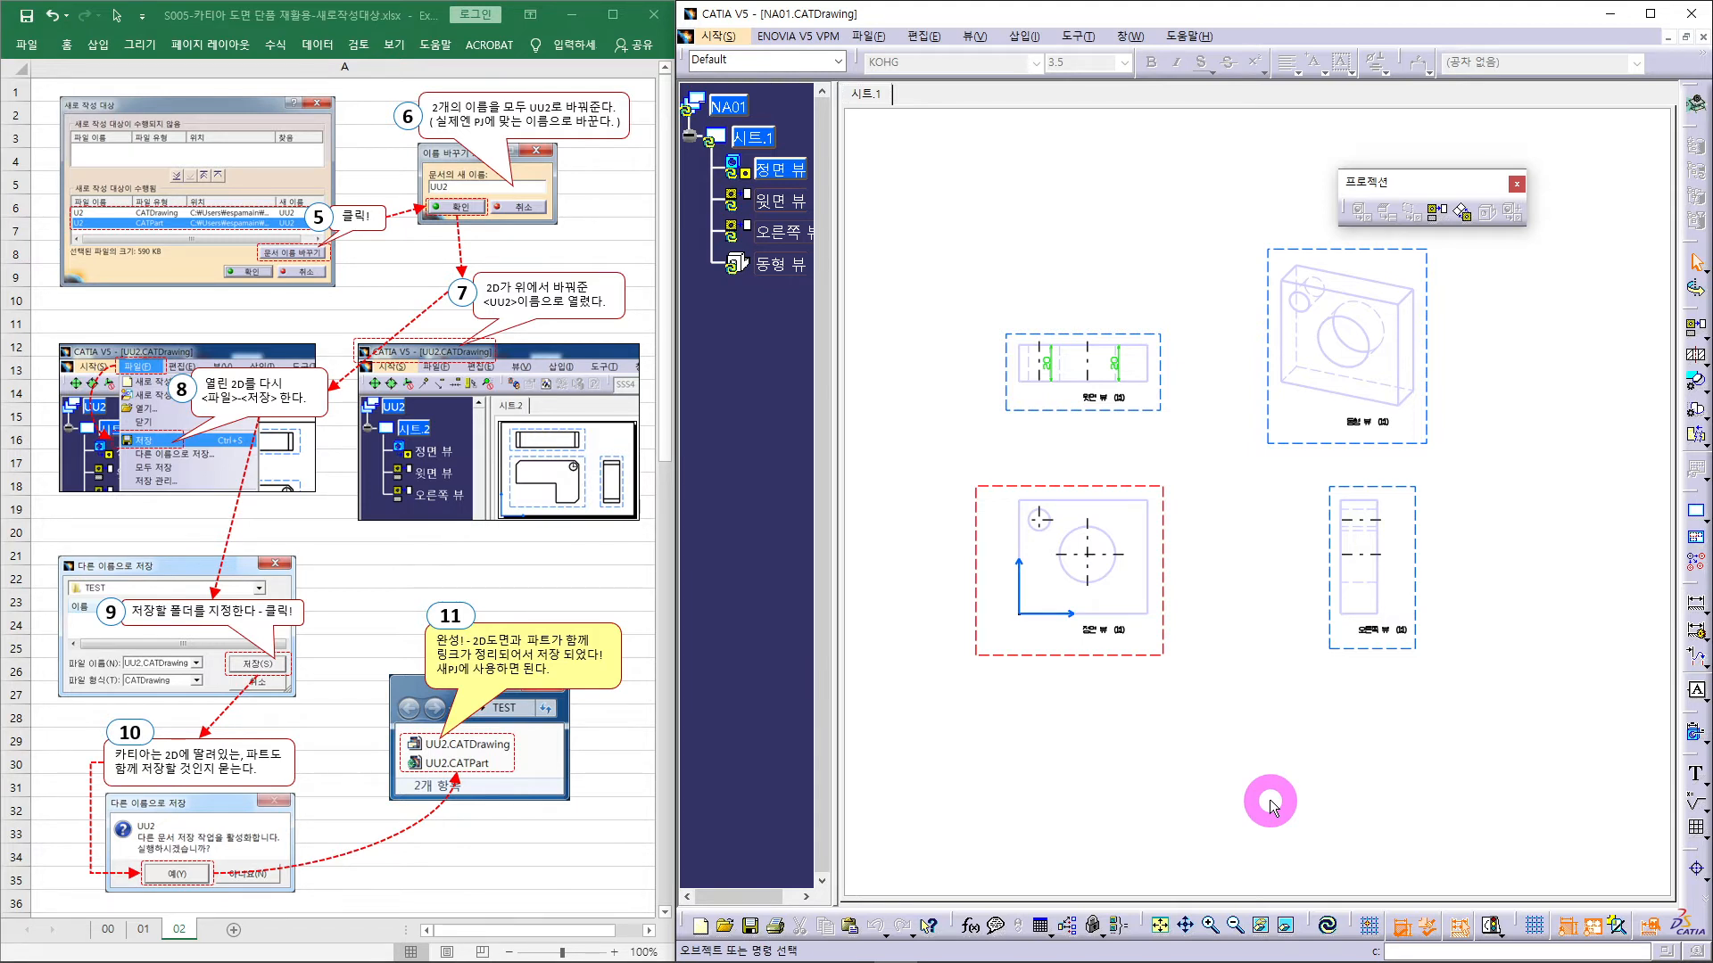
pyautogui.click(1329, 928)
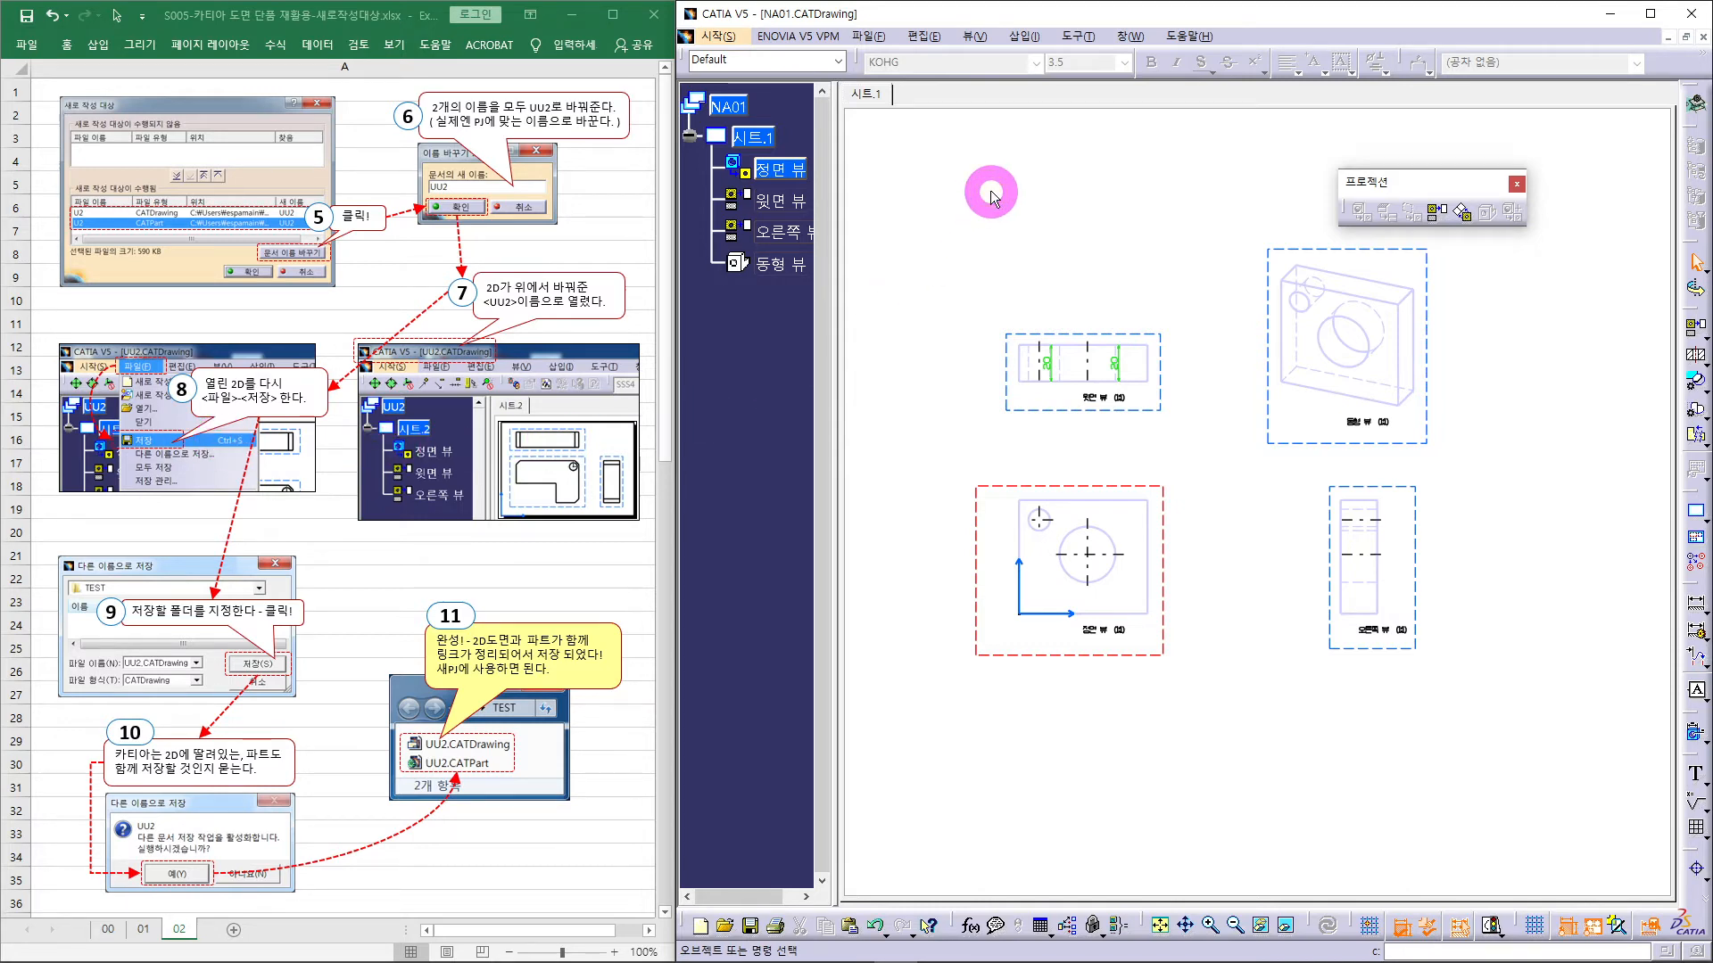
pyautogui.click(867, 36)
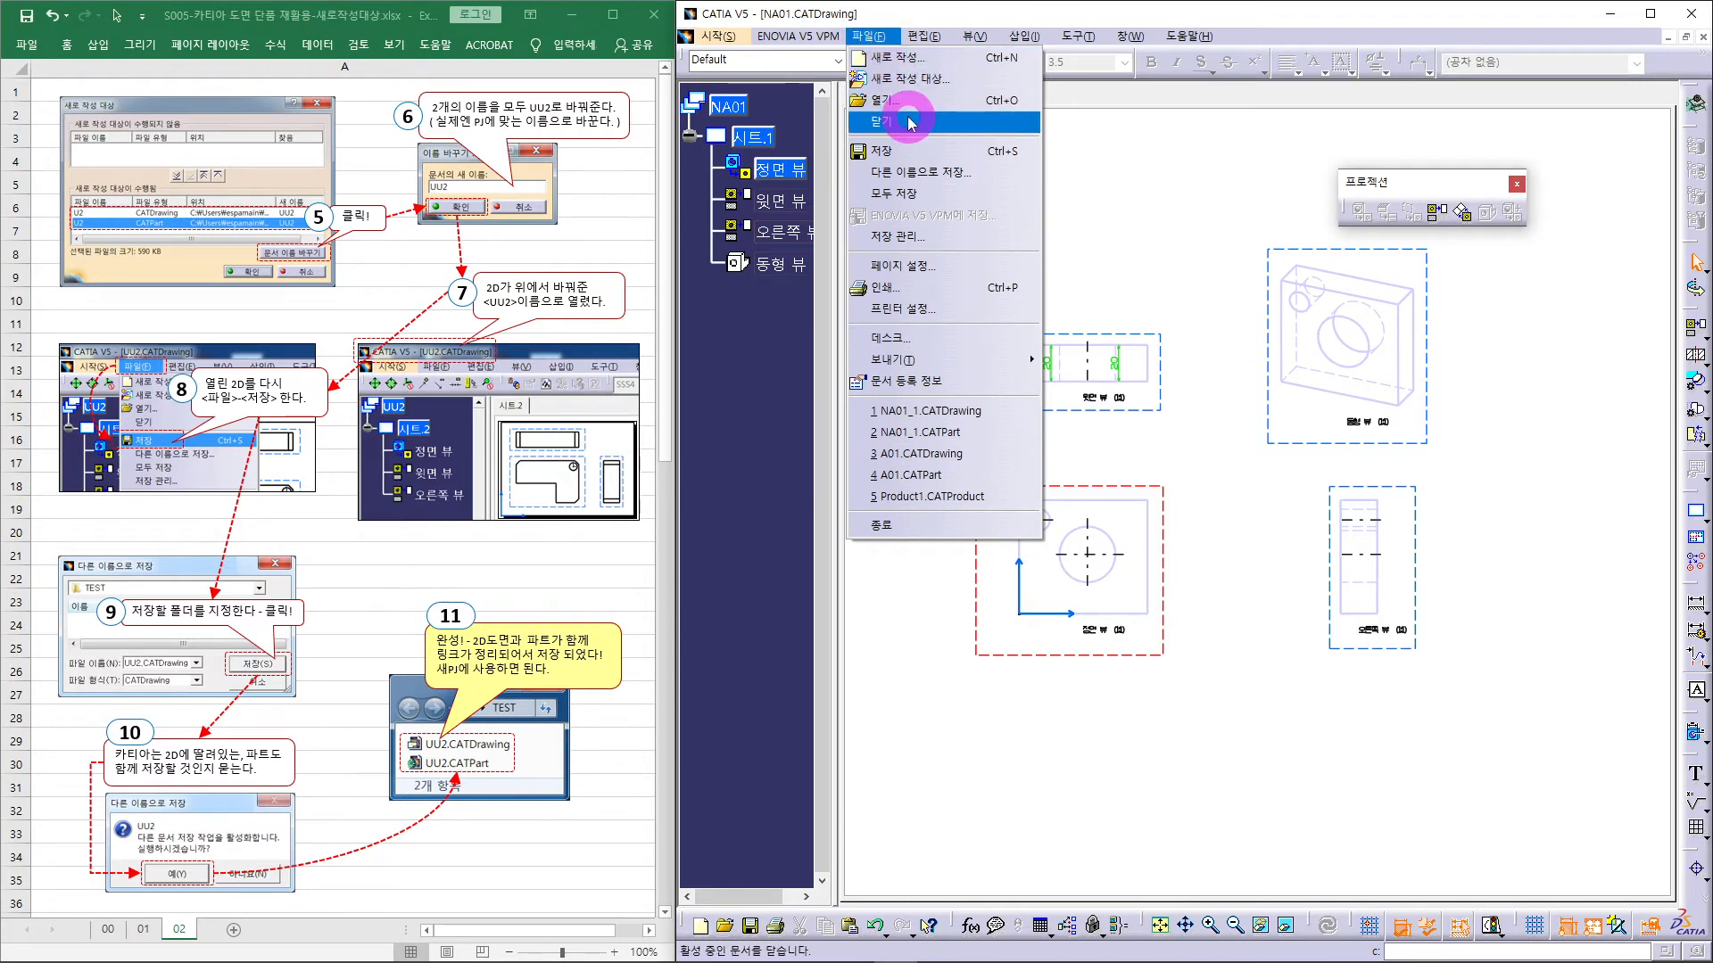
pyautogui.click(891, 155)
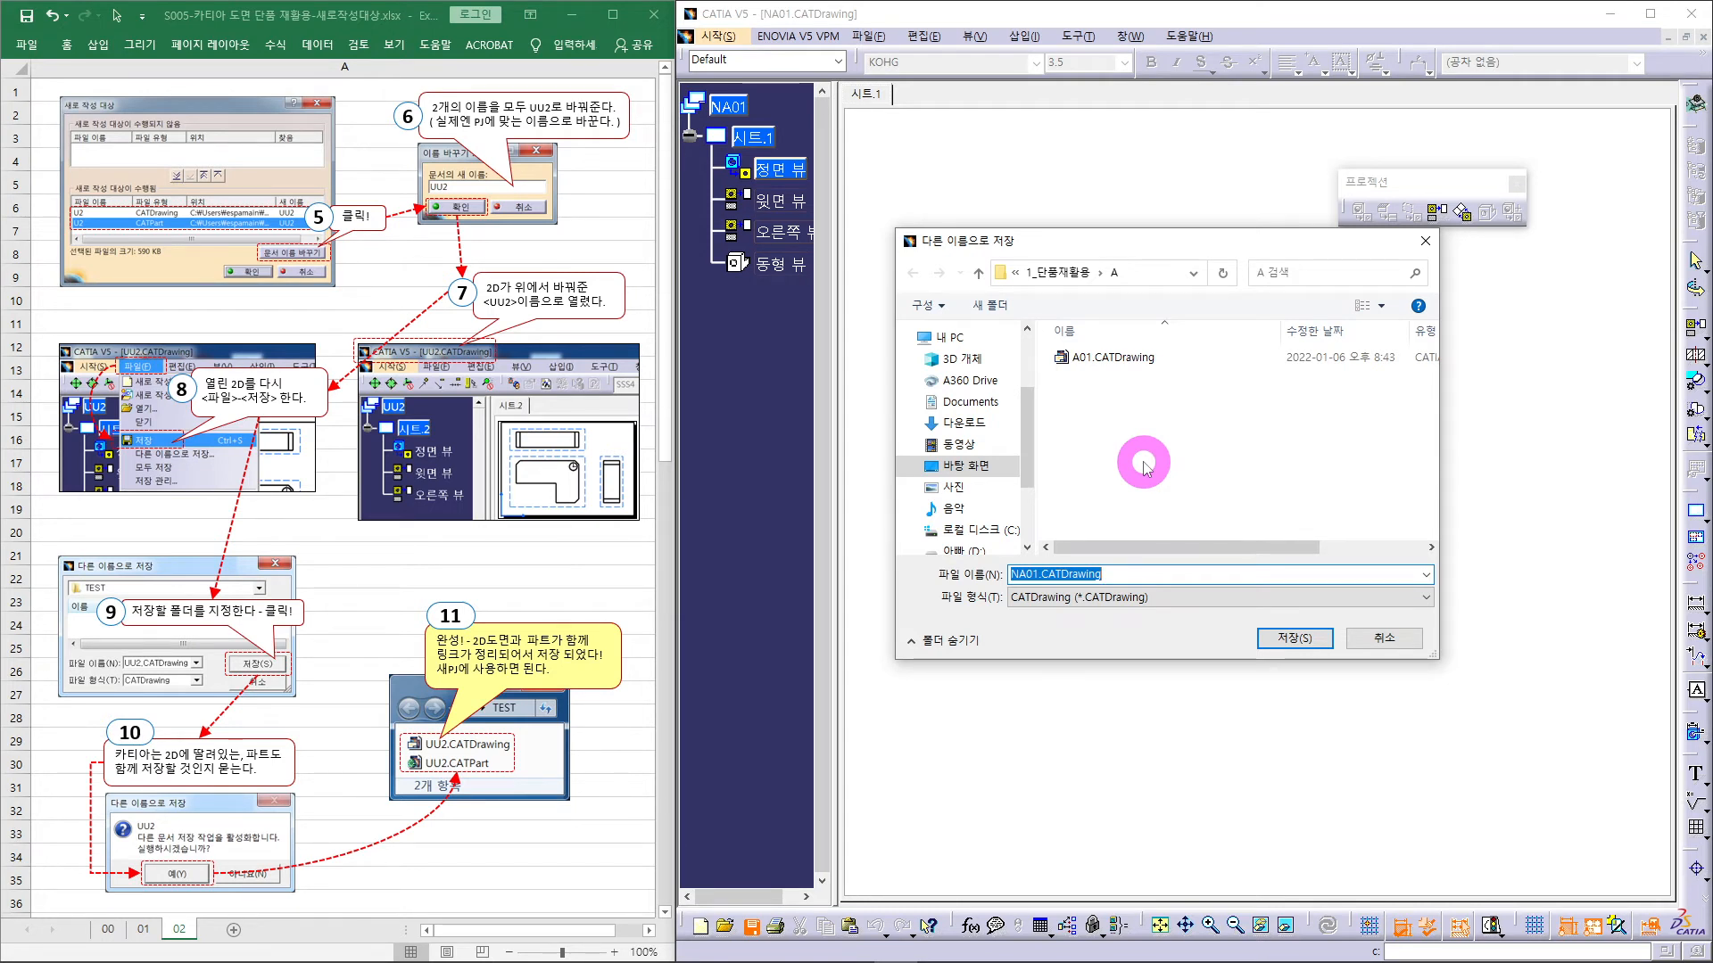
# - Save NA01.CATDrawing to folder A, confirming the linked NA01 part is saved too
pyautogui.click(1302, 639)
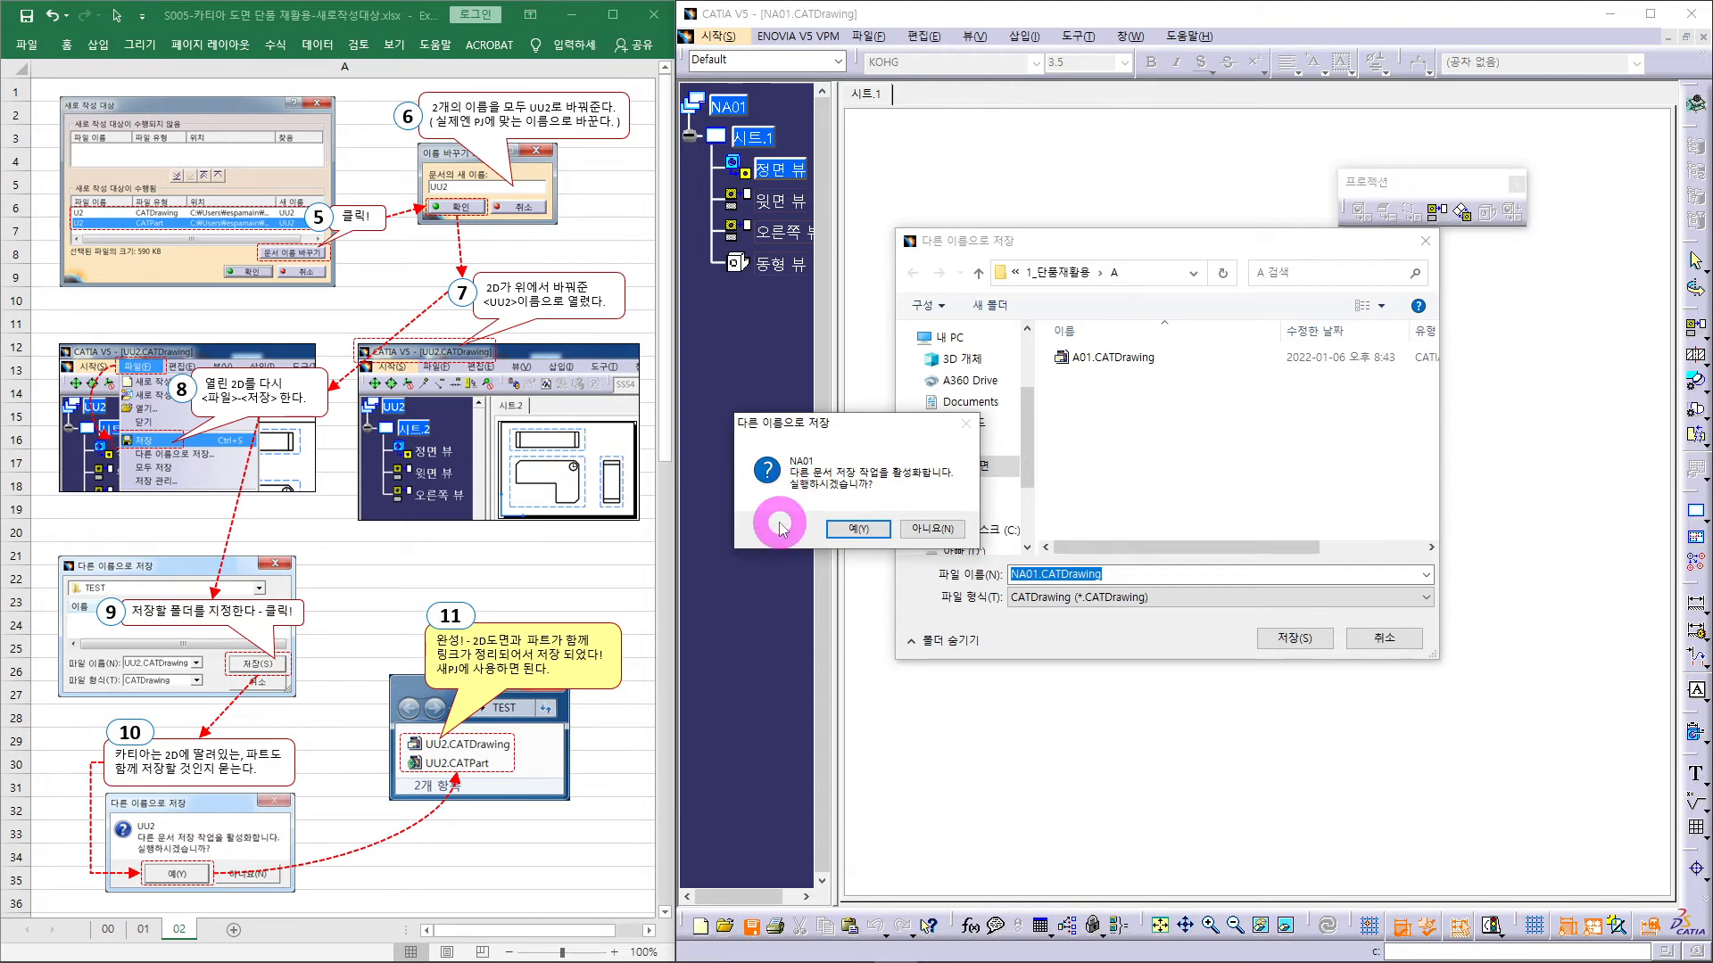
pyautogui.click(855, 528)
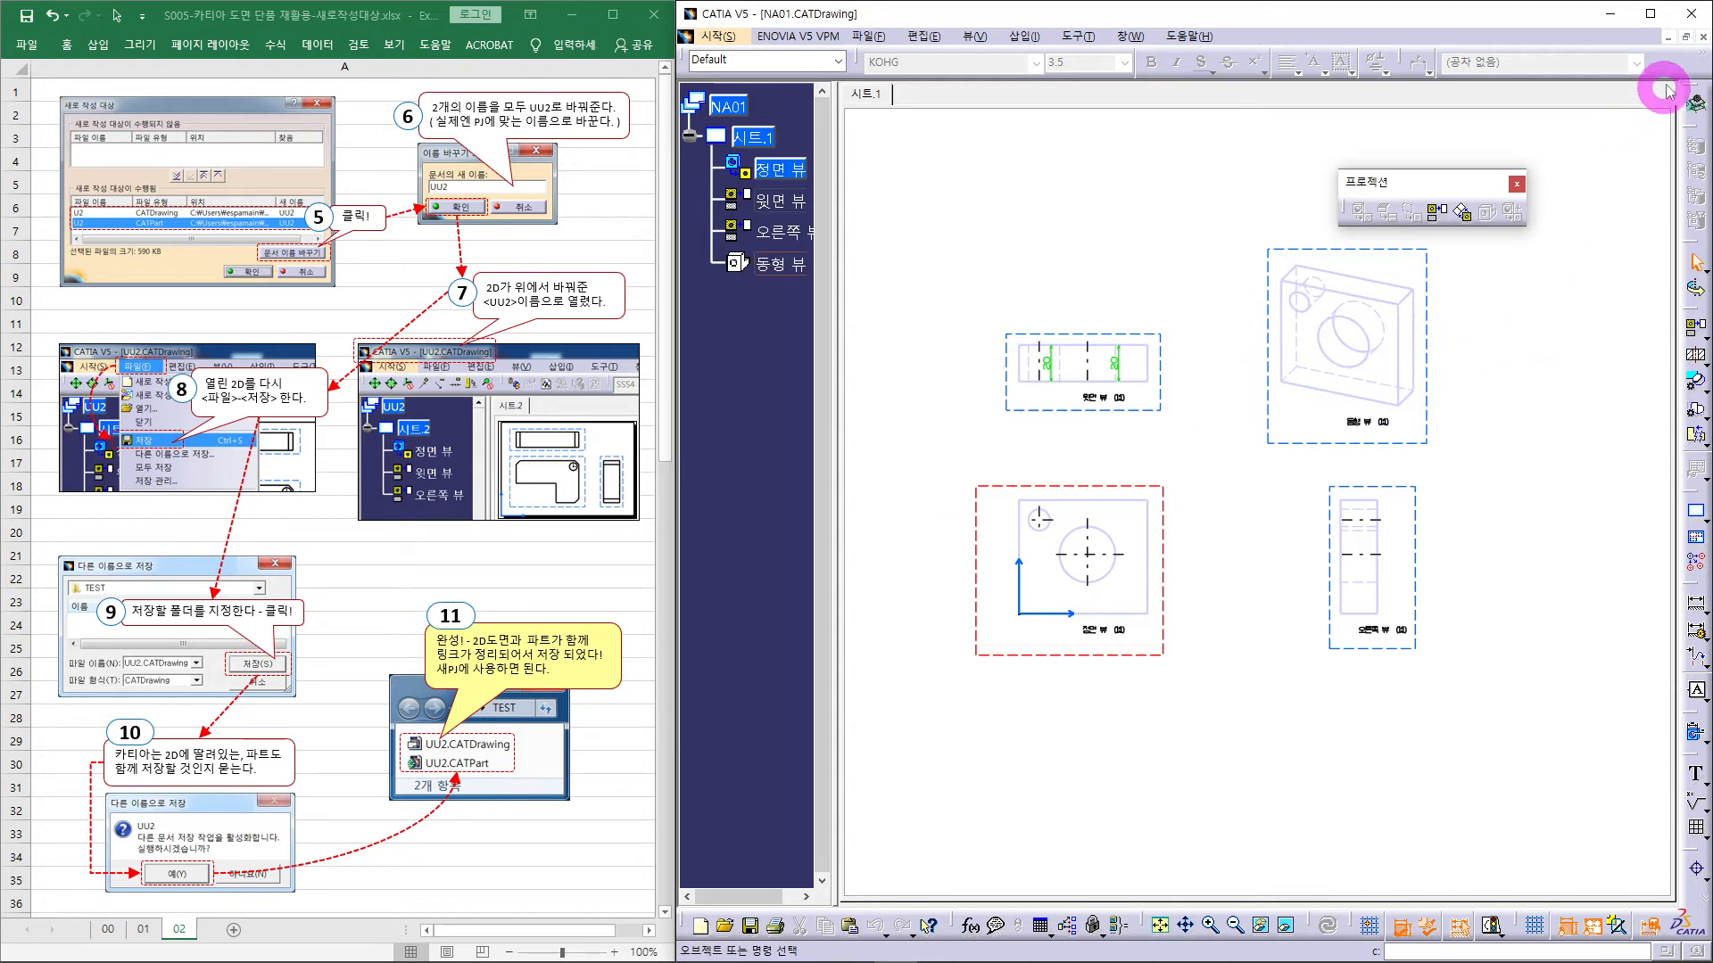
# - Close the NA01.CATDrawing document window
pyautogui.click(1702, 37)
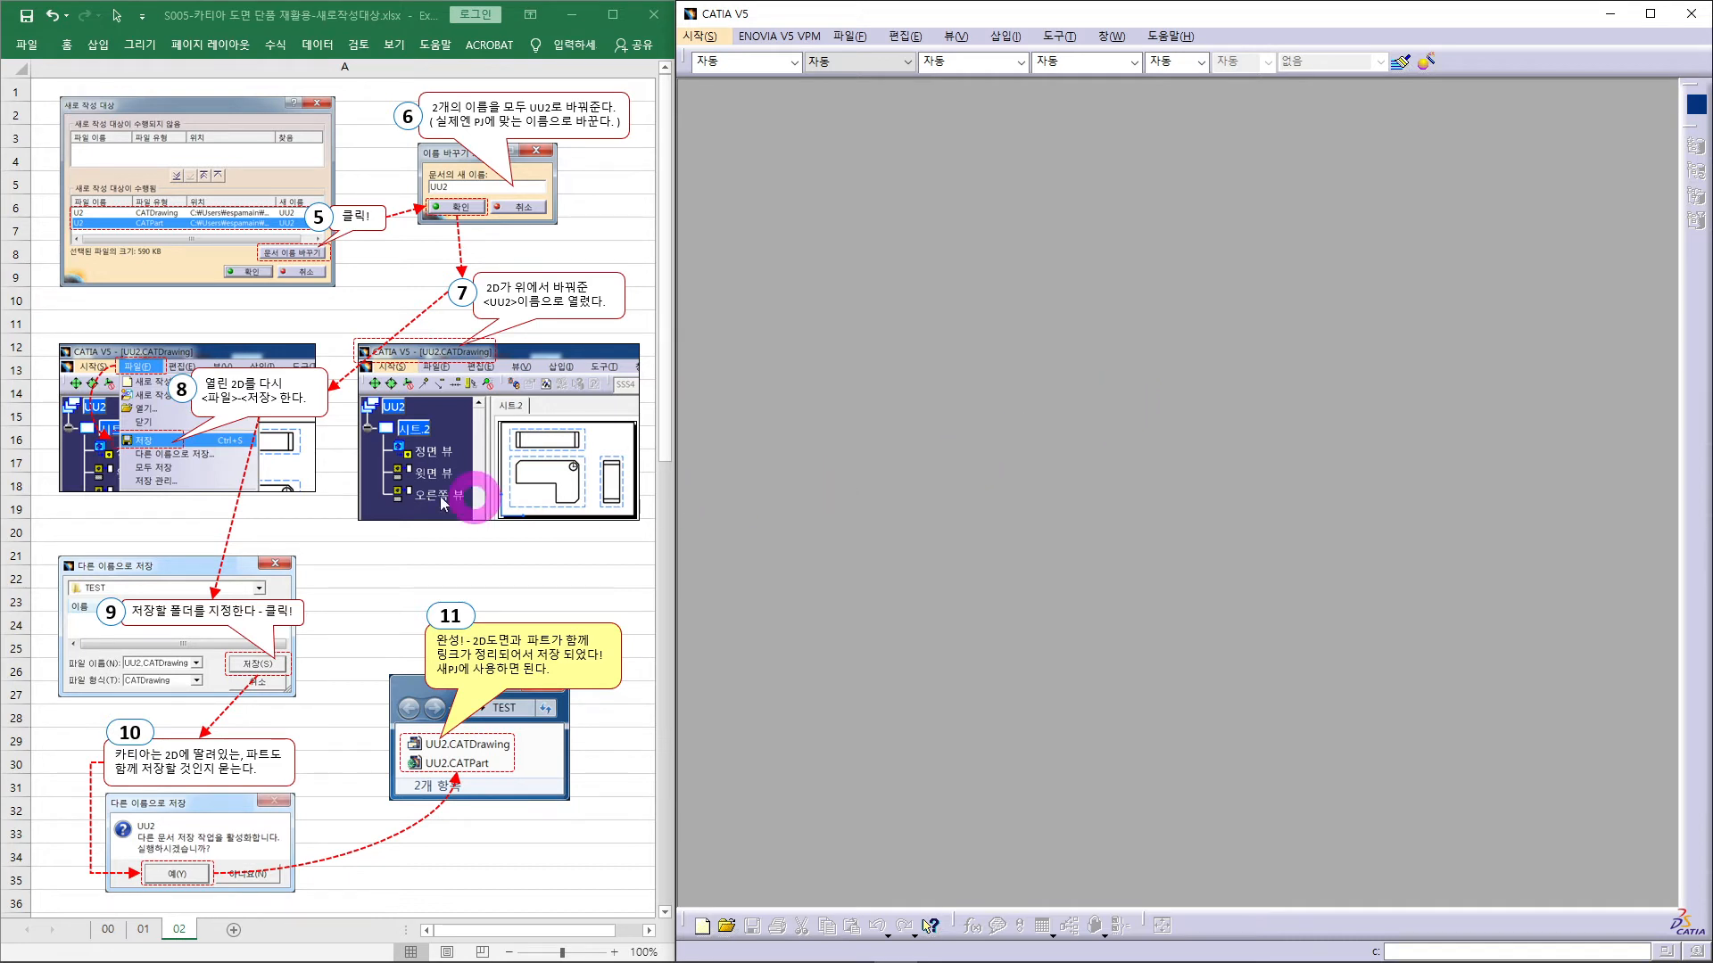
# - Move the folder A Explorer window to the upper left and select A01.CATPart
pyautogui.moveTo(0, 398); pyautogui.dragTo(1113, 273)
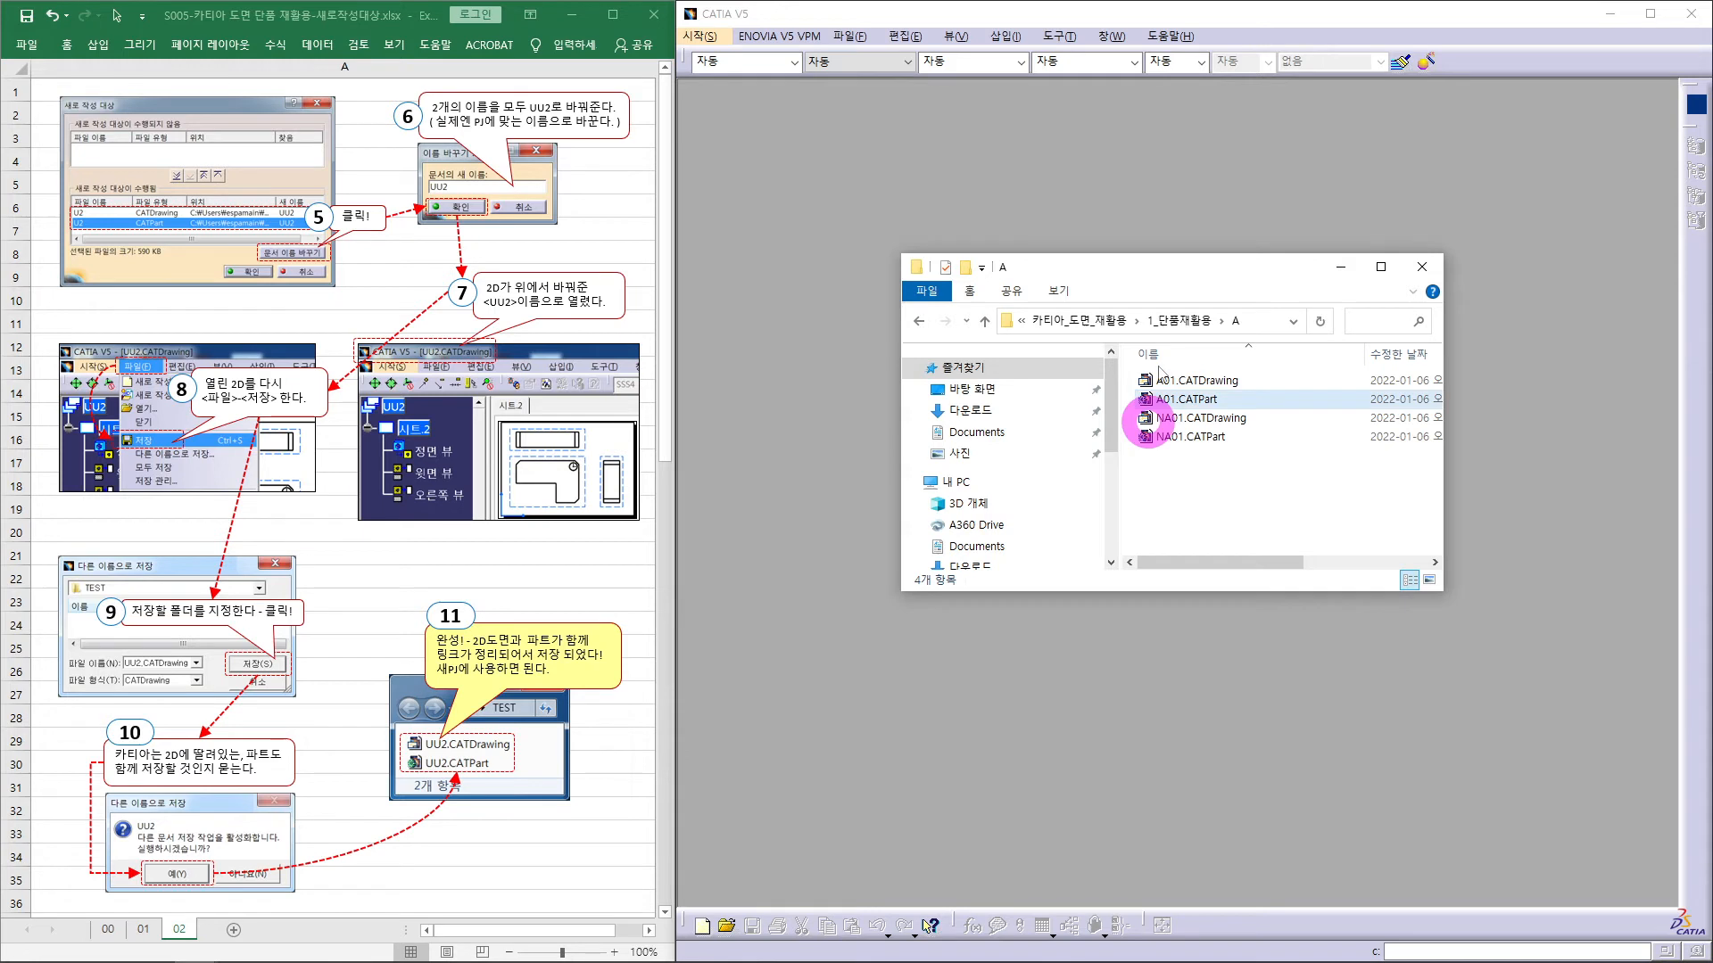
pyautogui.moveTo(1190, 275); pyautogui.dragTo(1150, 293)
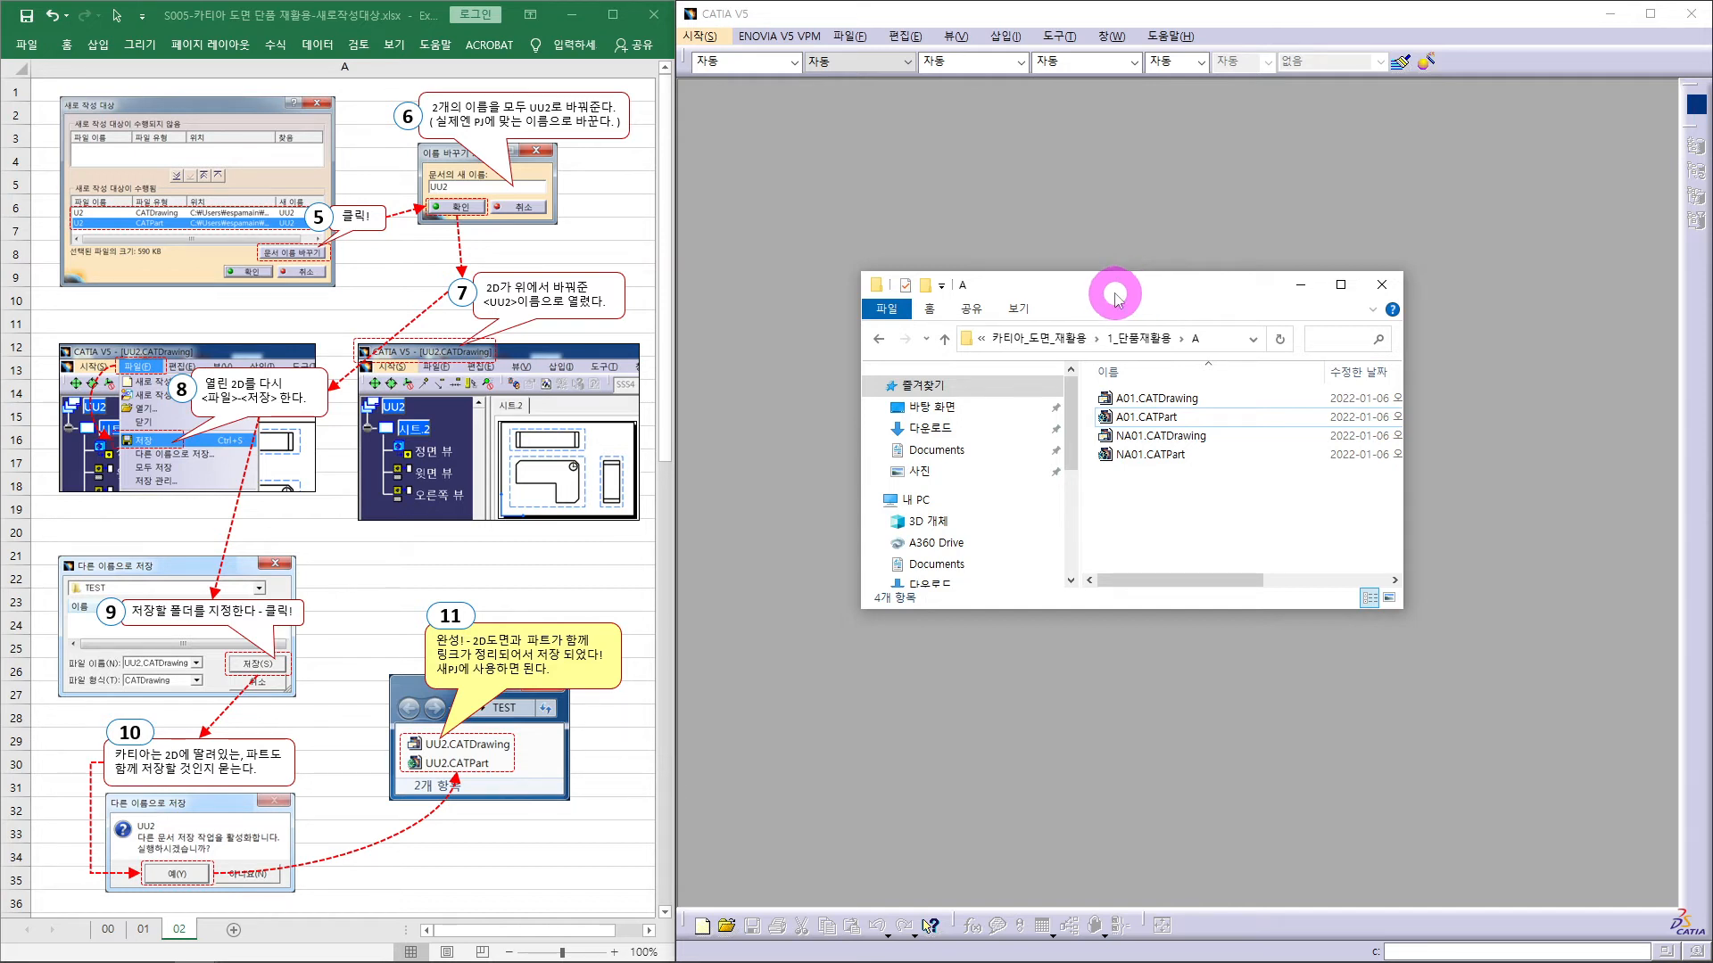
pyautogui.moveTo(1151, 296); pyautogui.dragTo(365, 185)
pyautogui.click(419, 417)
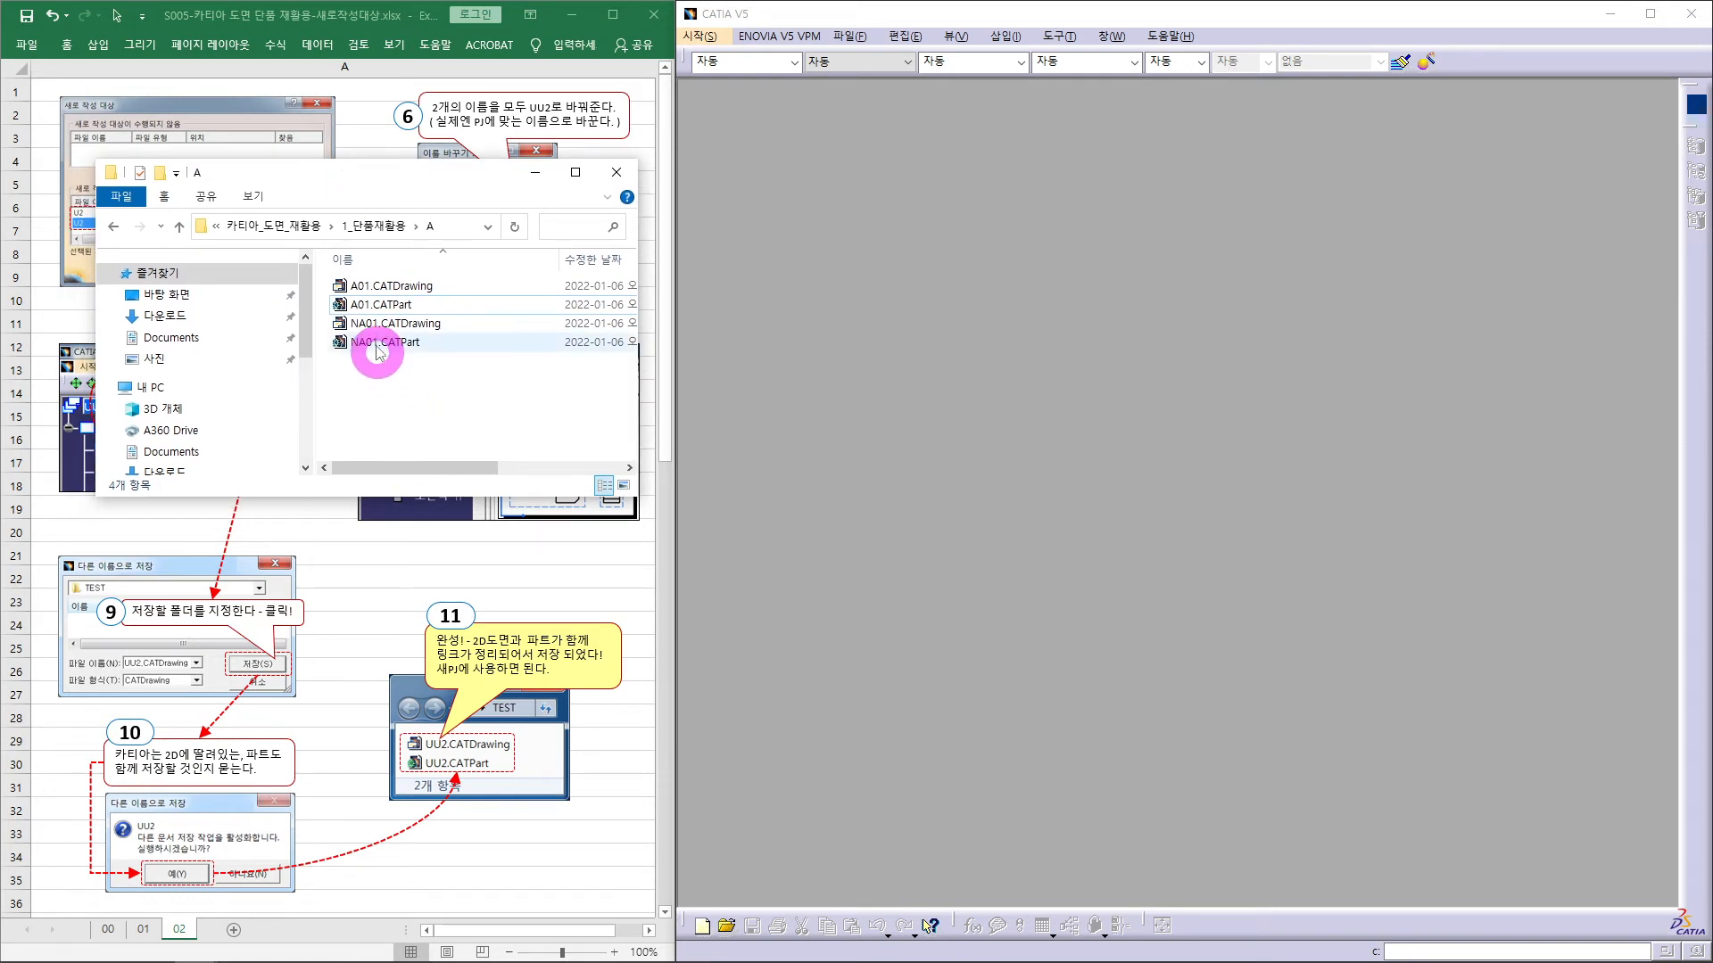
pyautogui.click(373, 306)
# - Open A01.CATPart and NA01.CATPart in CATIA, each in its own restored window
pyautogui.moveTo(374, 306); pyautogui.dragTo(926, 239)
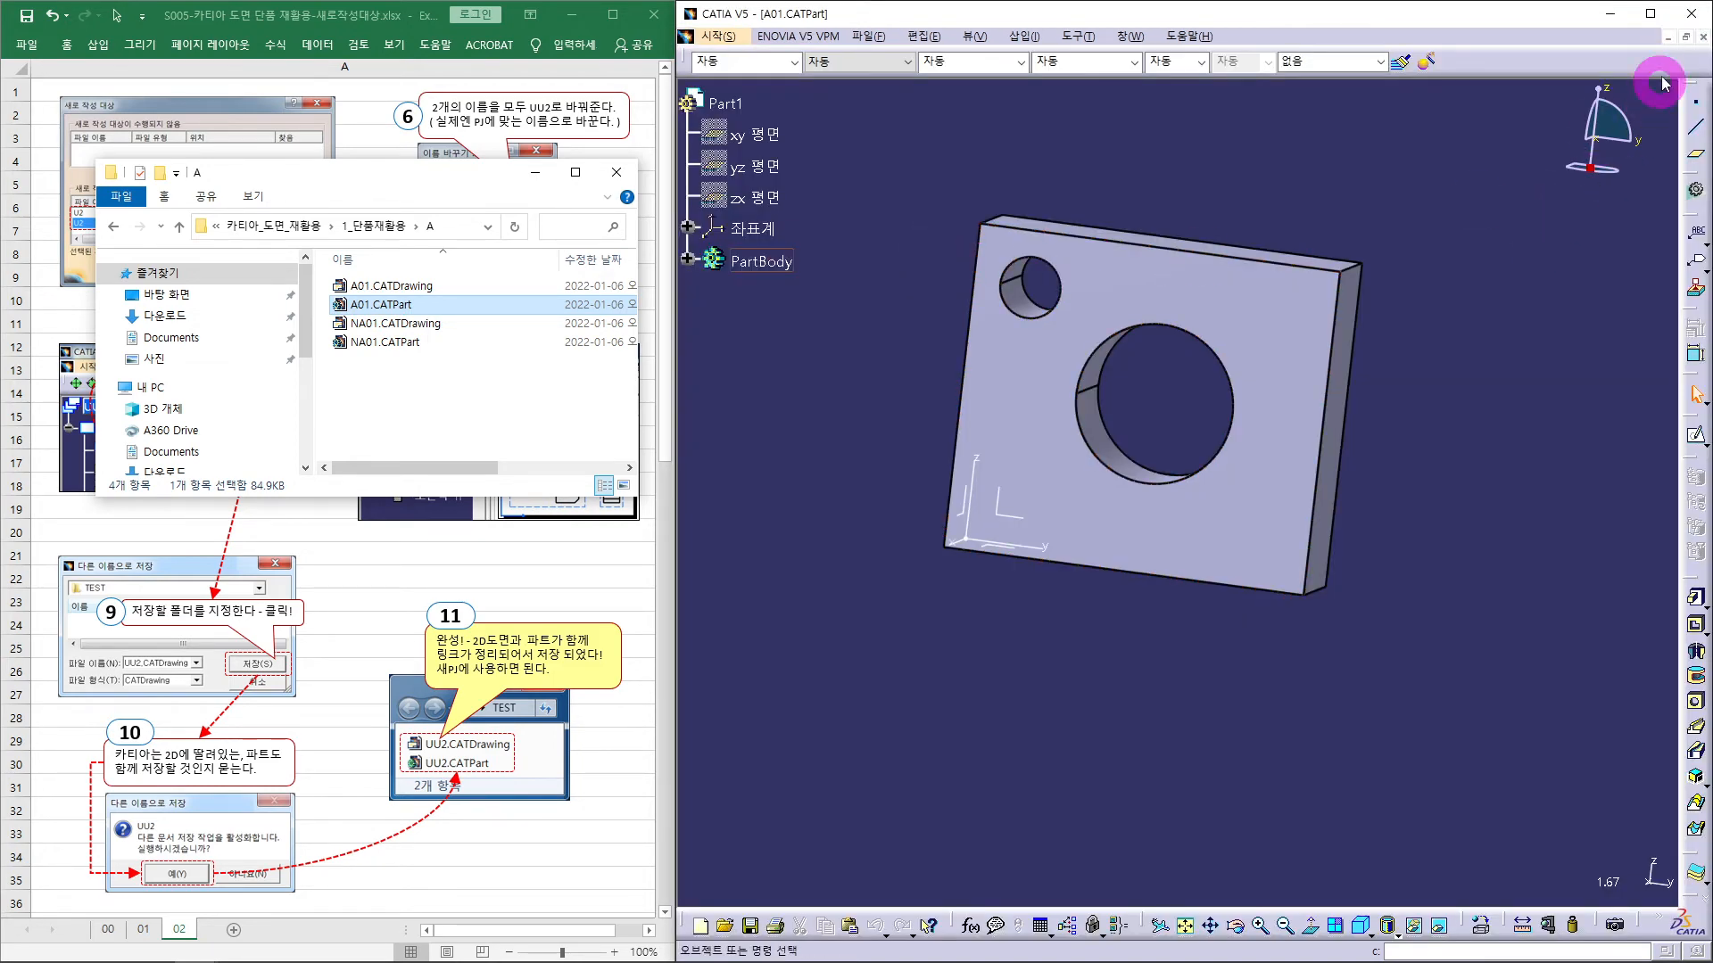
pyautogui.click(1685, 37)
pyautogui.moveTo(1281, 307); pyautogui.dragTo(1099, 111)
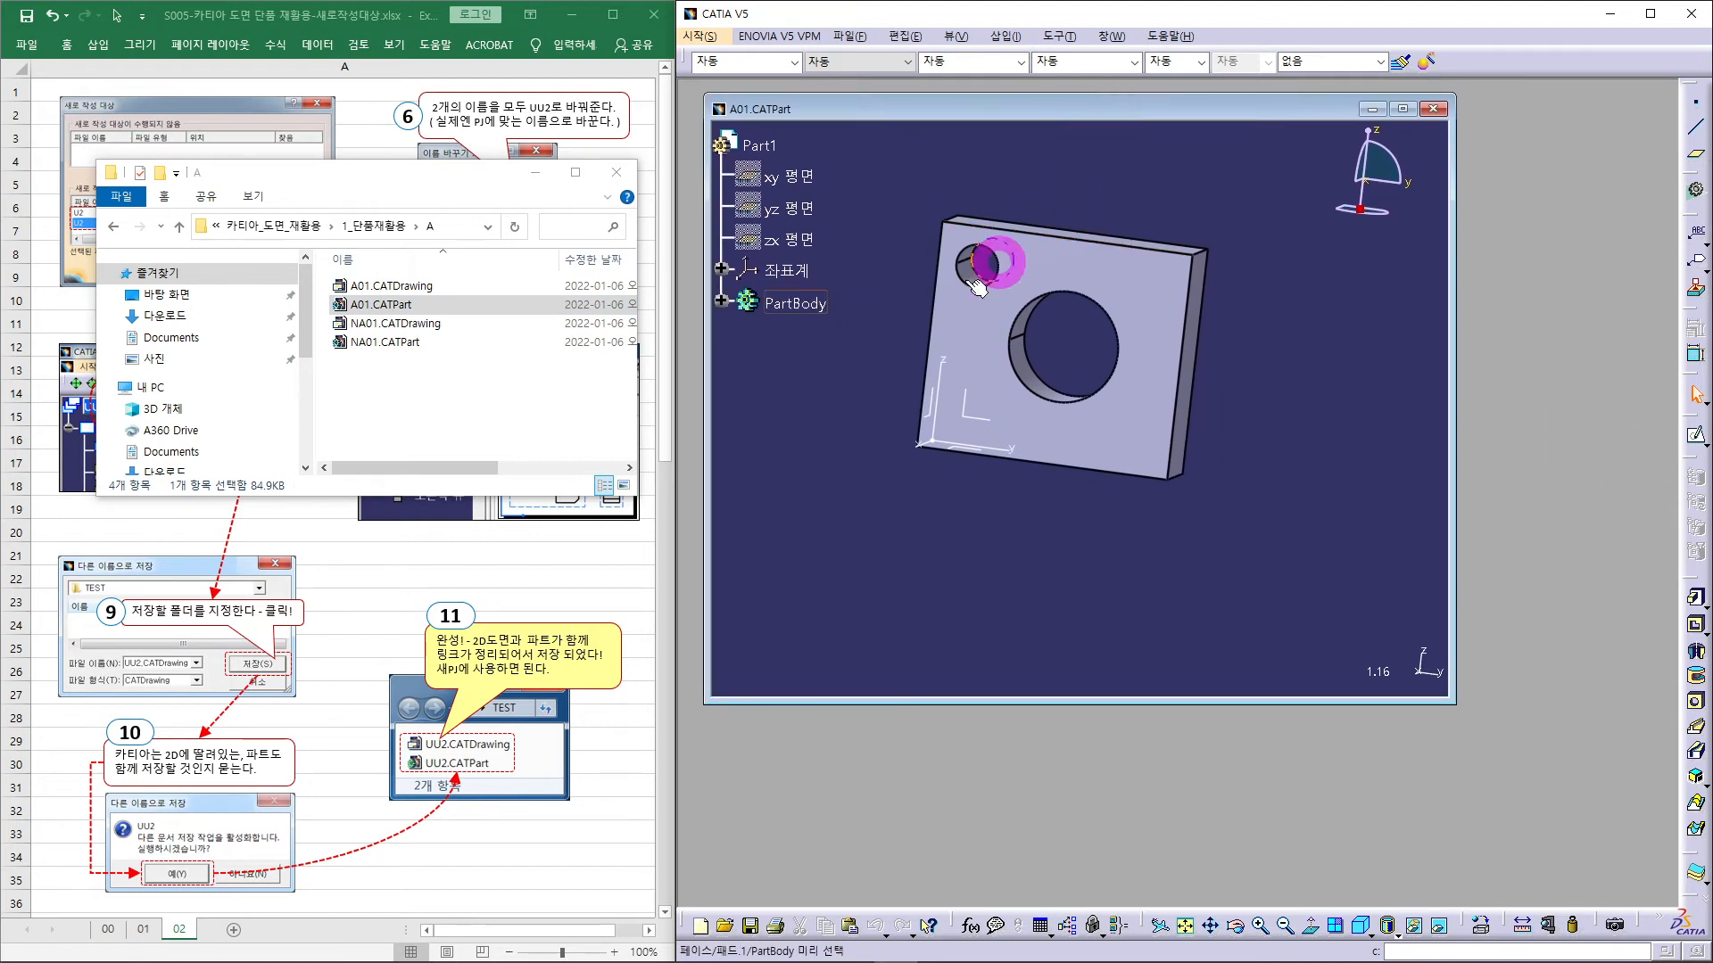
pyautogui.click(422, 393)
pyautogui.click(392, 343)
pyautogui.moveTo(392, 343); pyautogui.dragTo(1189, 811)
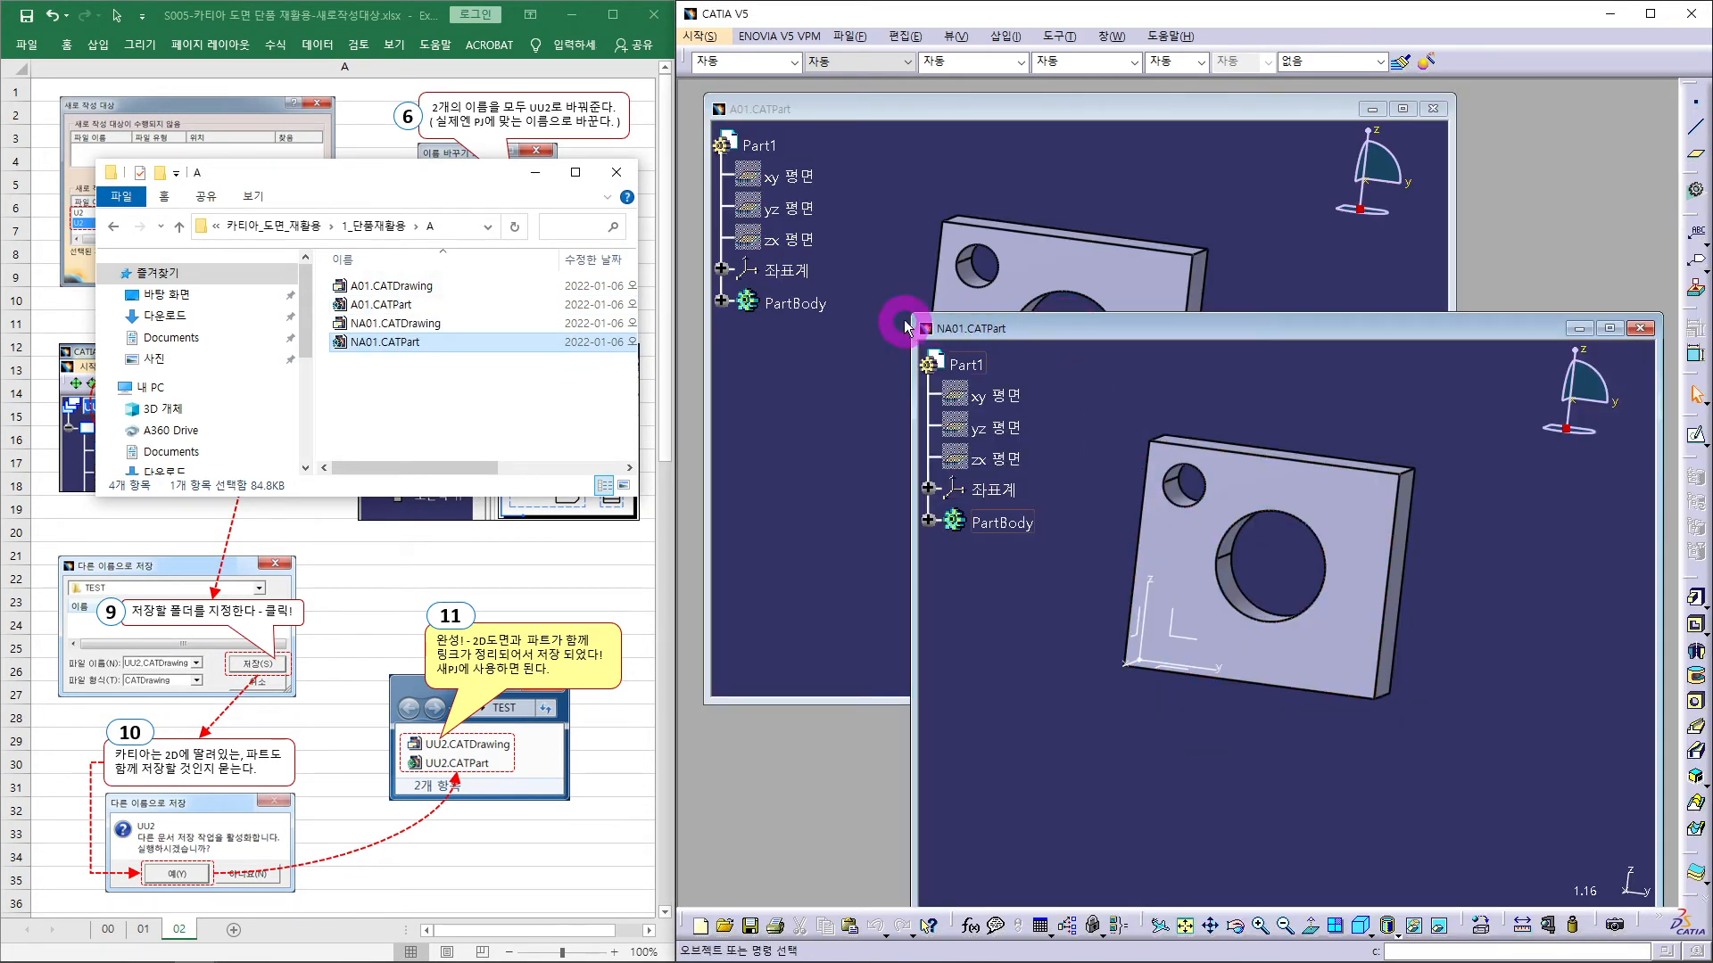
pyautogui.moveTo(911, 312); pyautogui.dragTo(1139, 533)
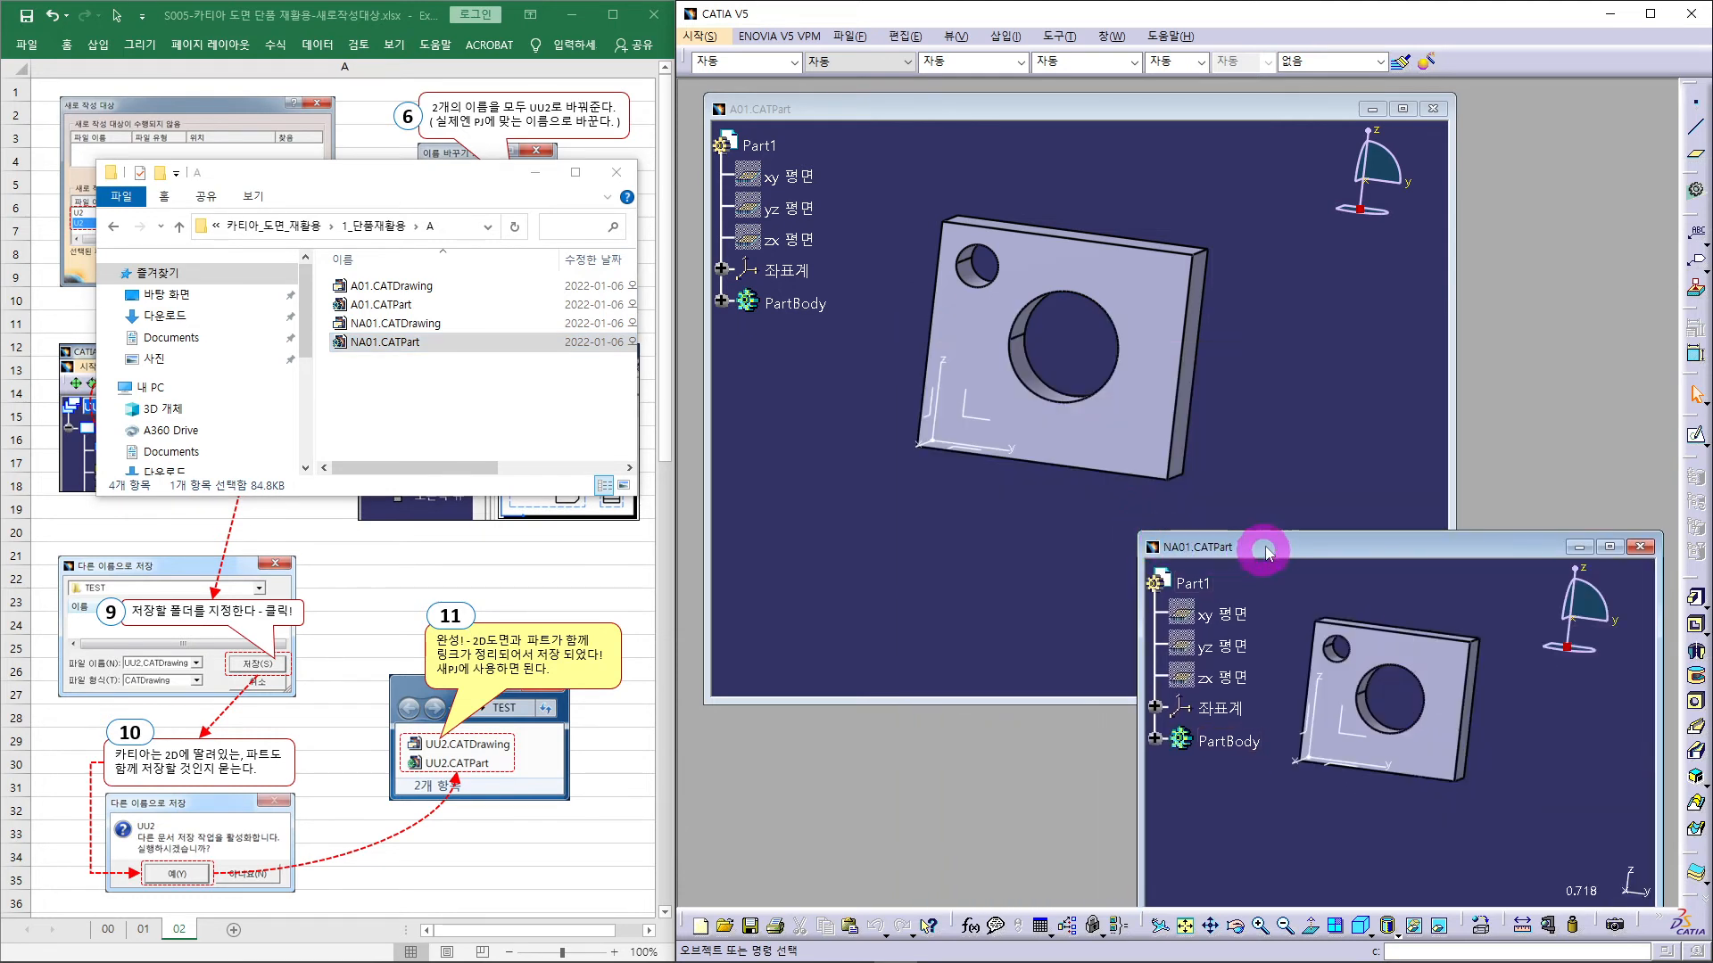
pyautogui.moveTo(1264, 543); pyautogui.dragTo(1127, 485)
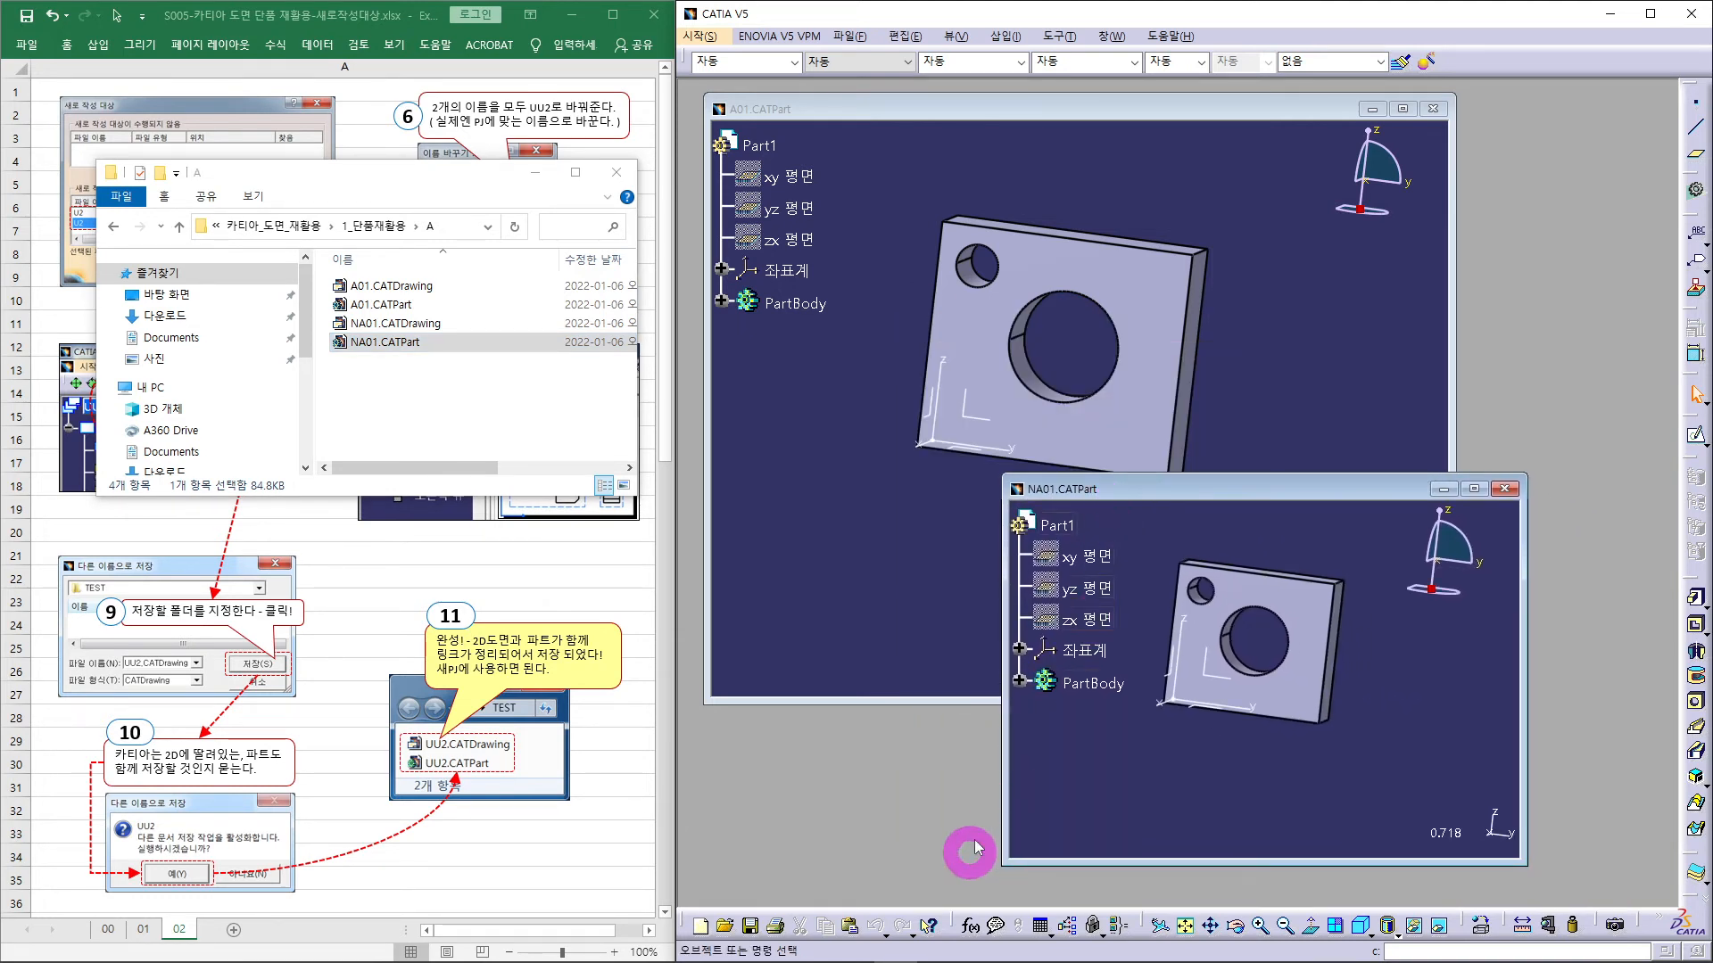
# - Arrange the A01 and NA01 windows side by side and select the A01 part body
pyautogui.click(1291, 395)
pyautogui.moveTo(1454, 705); pyautogui.dragTo(1192, 429)
pyautogui.click(1308, 487)
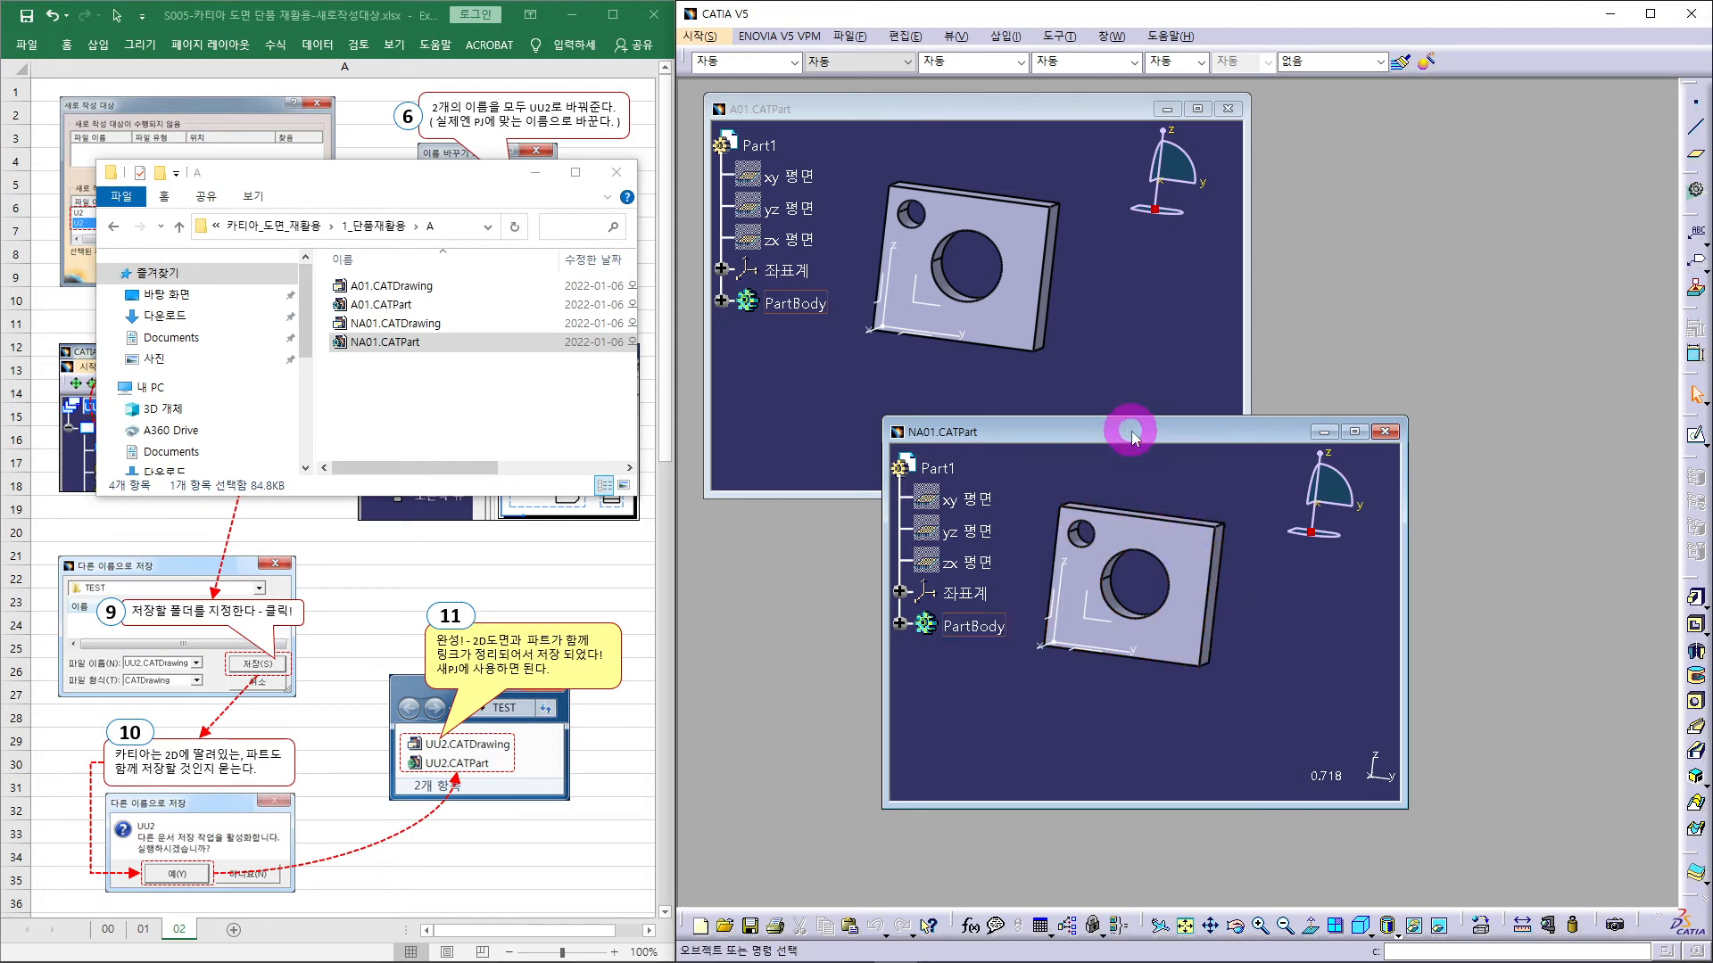
pyautogui.moveTo(1130, 429); pyautogui.dragTo(1349, 536)
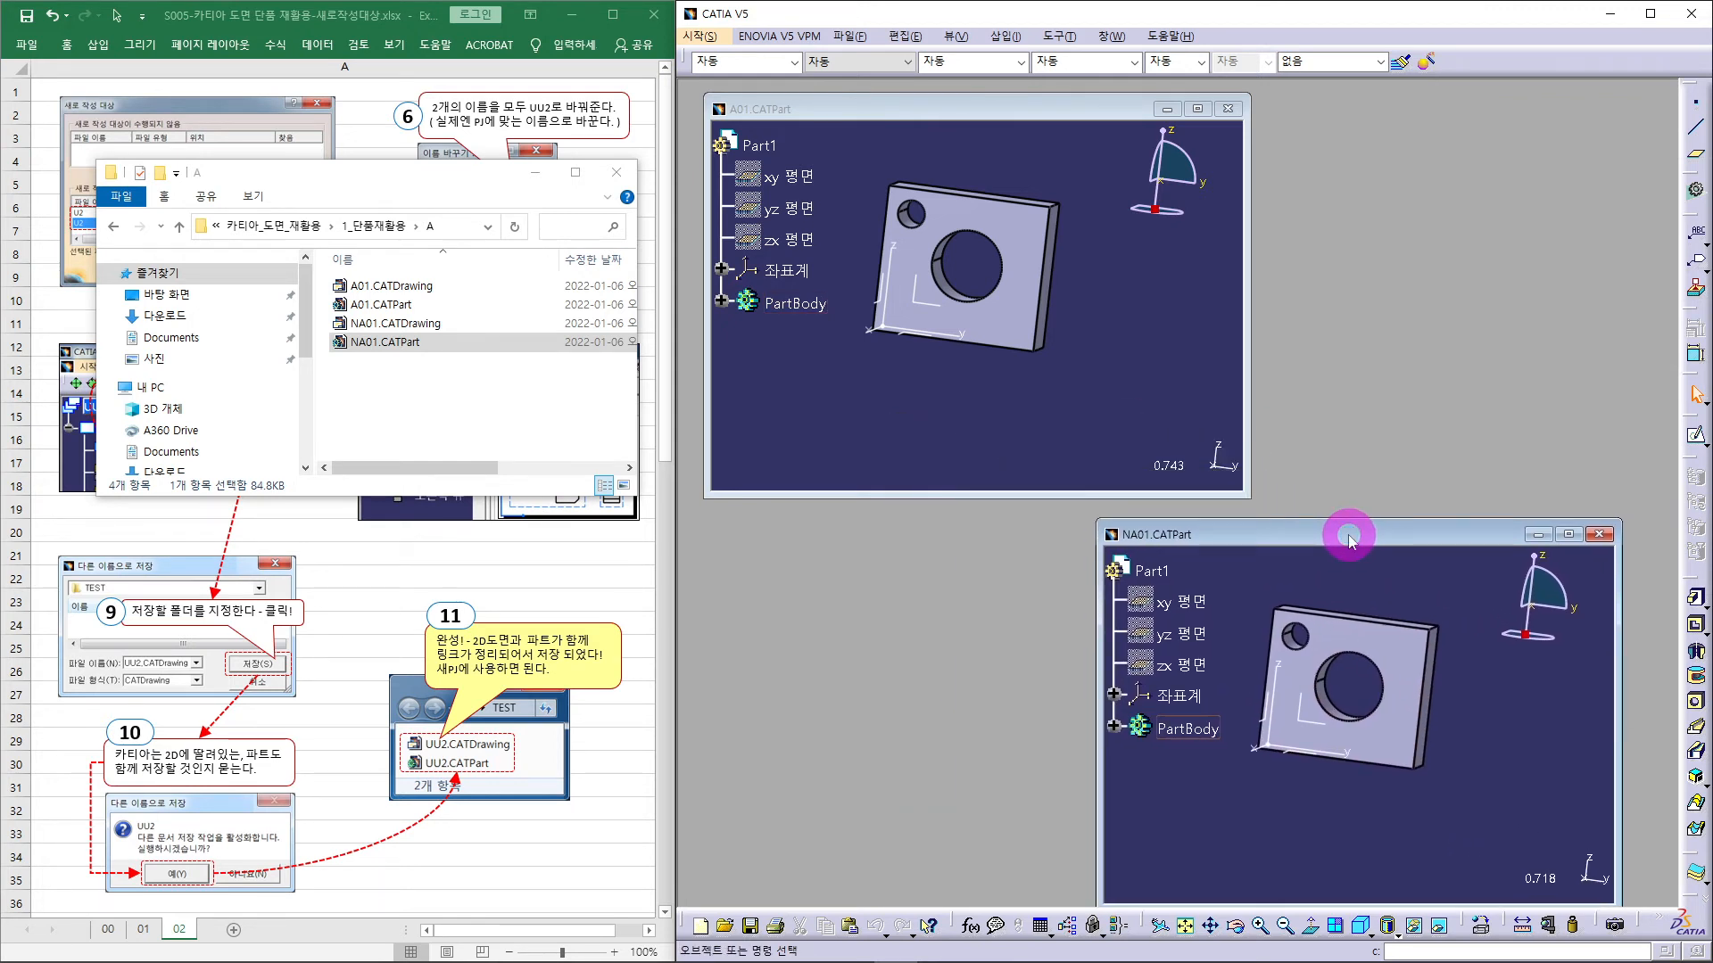
pyautogui.click(1003, 413)
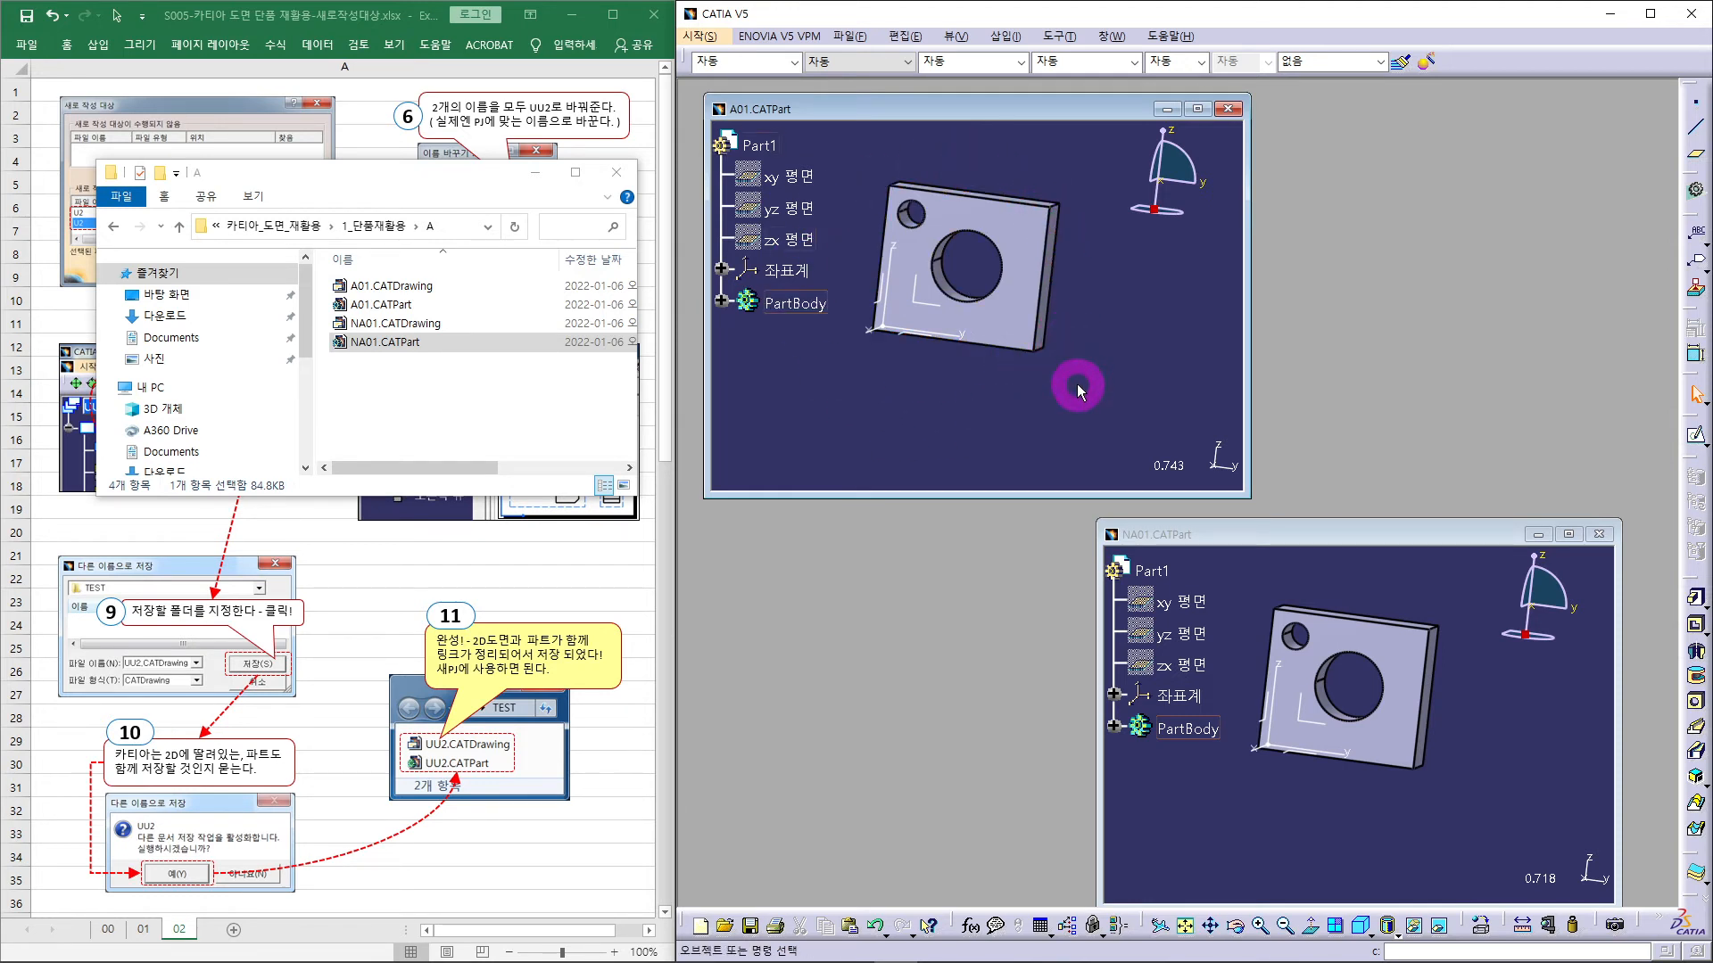
pyautogui.click(1013, 323)
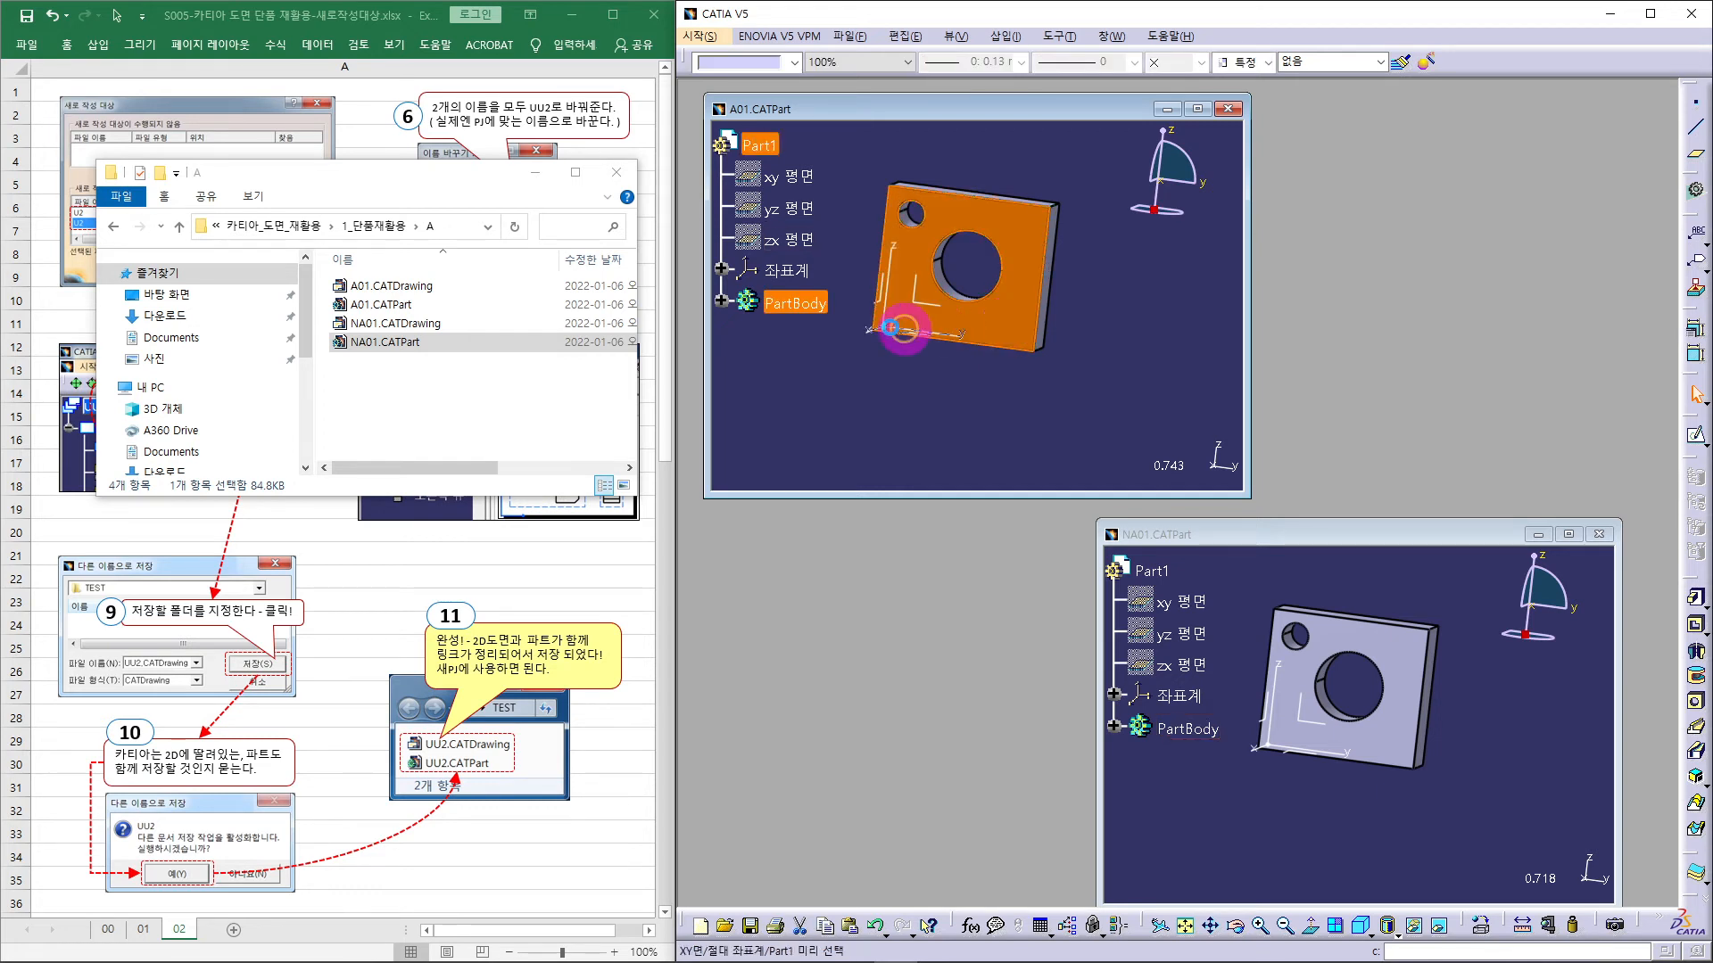
# - Sketch a small circle near the plate's lower-right corner on its front face and pocket it into a hole
pyautogui.rightClick(789, 305)
pyautogui.click(878, 433)
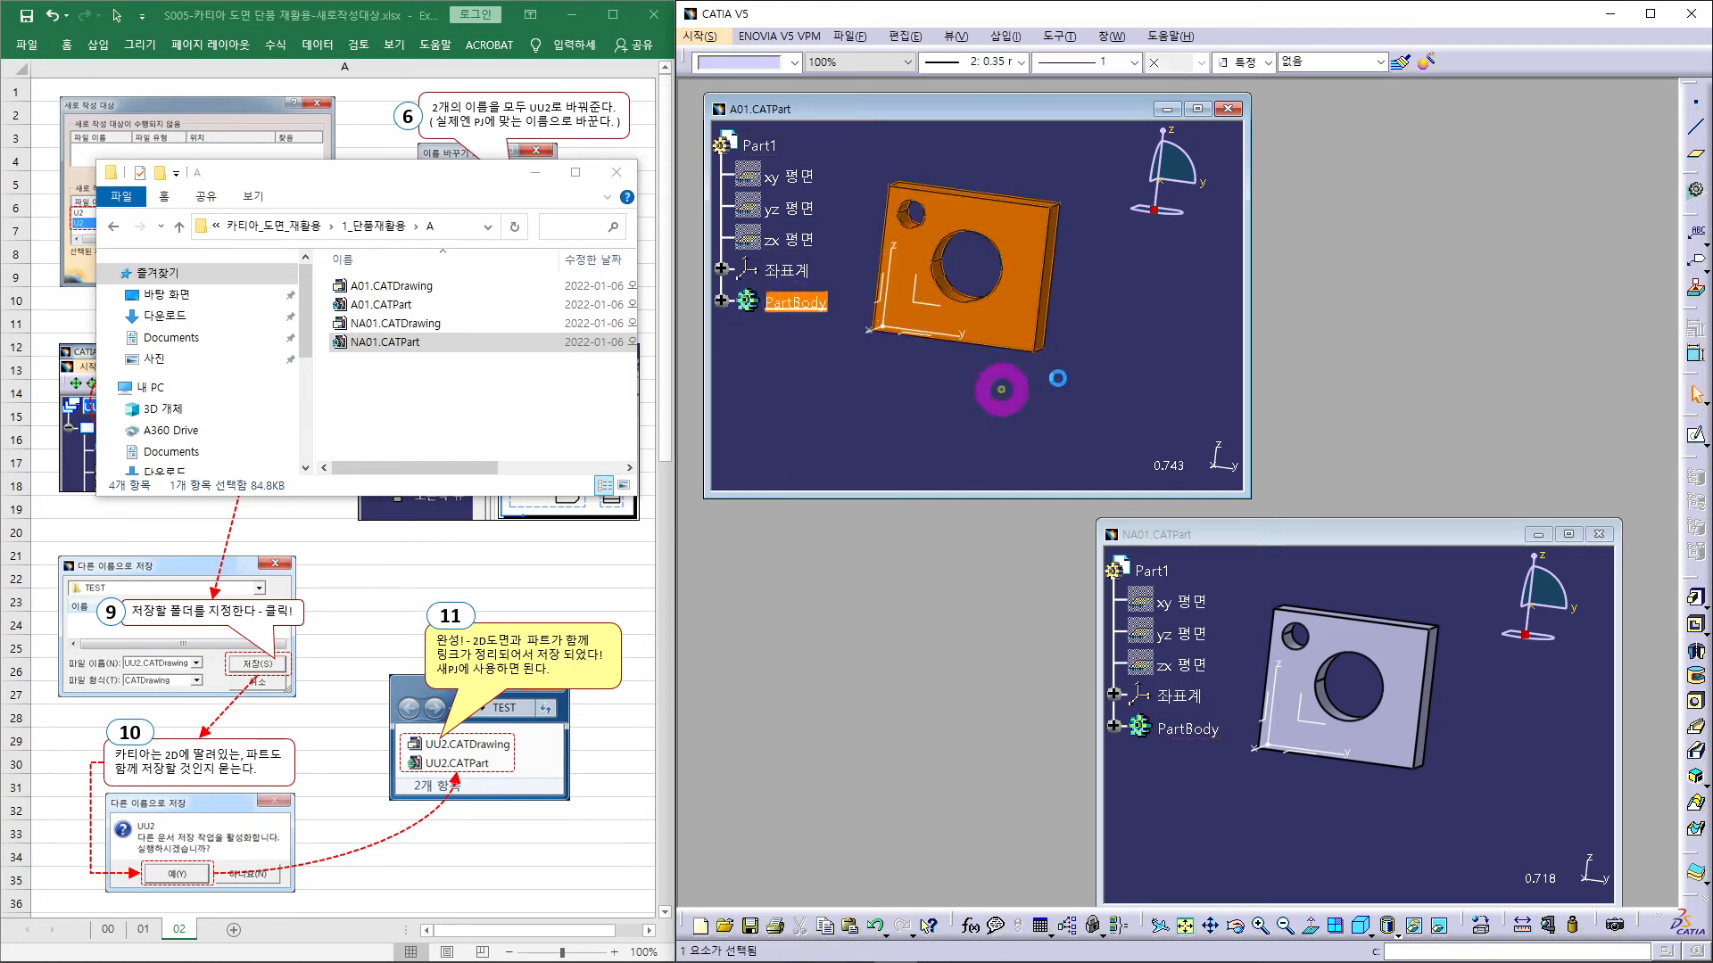
pyautogui.click(1694, 437)
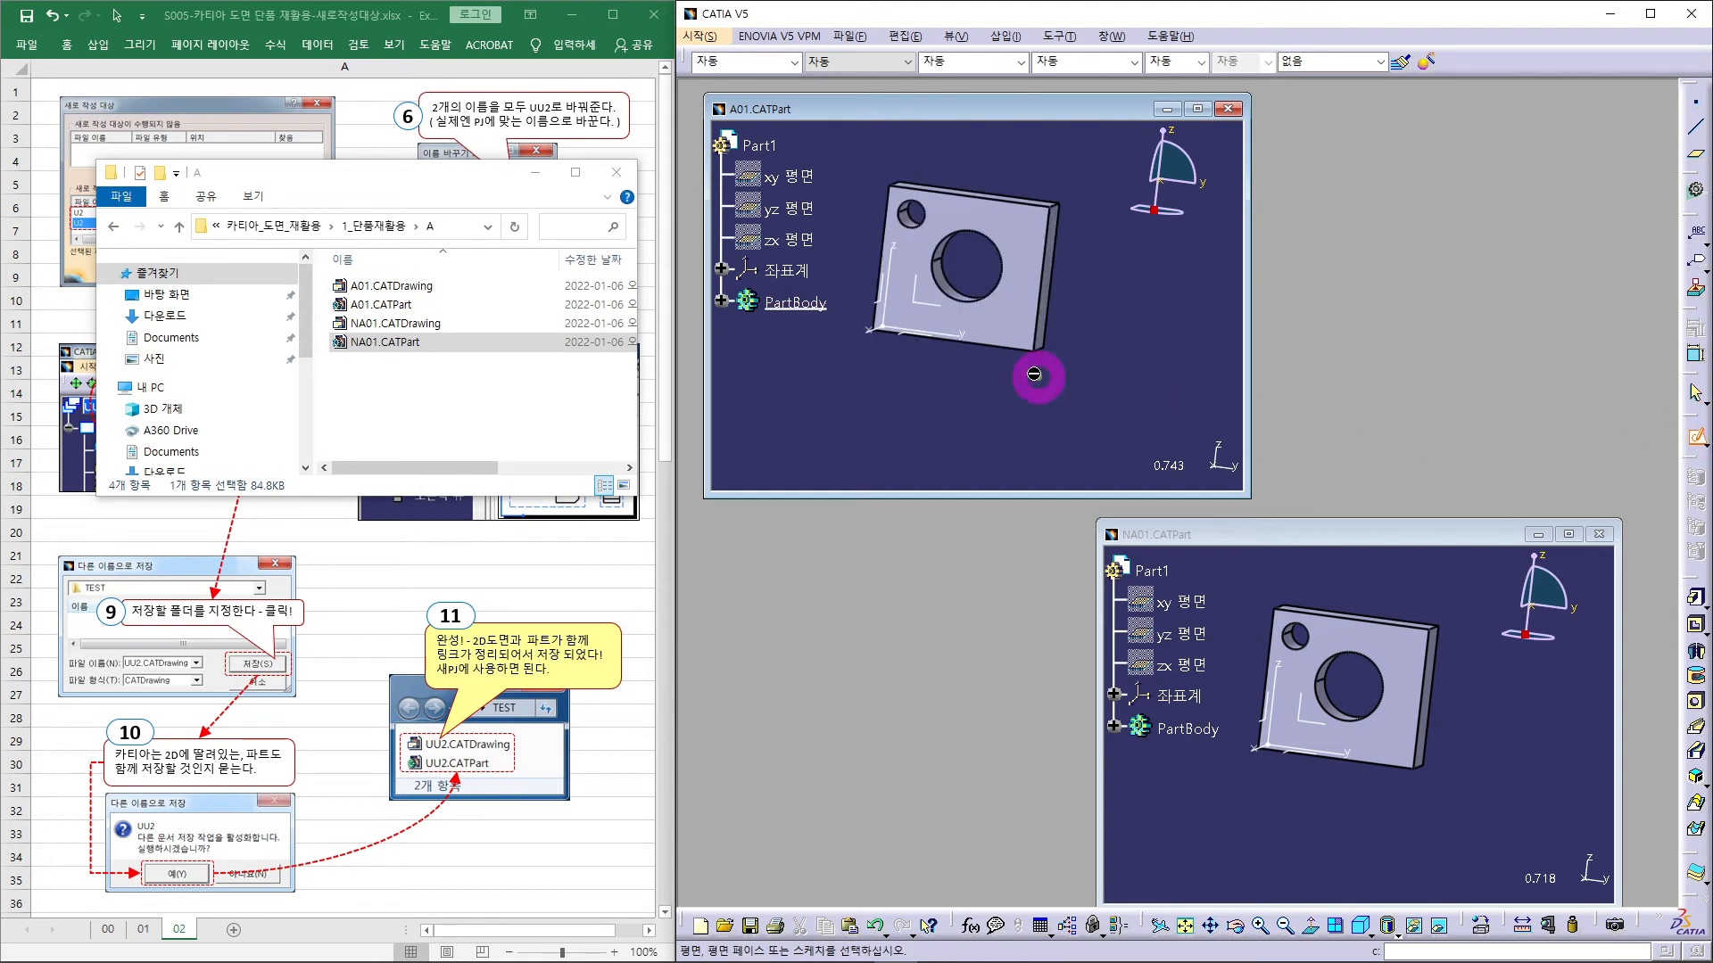
pyautogui.click(1014, 321)
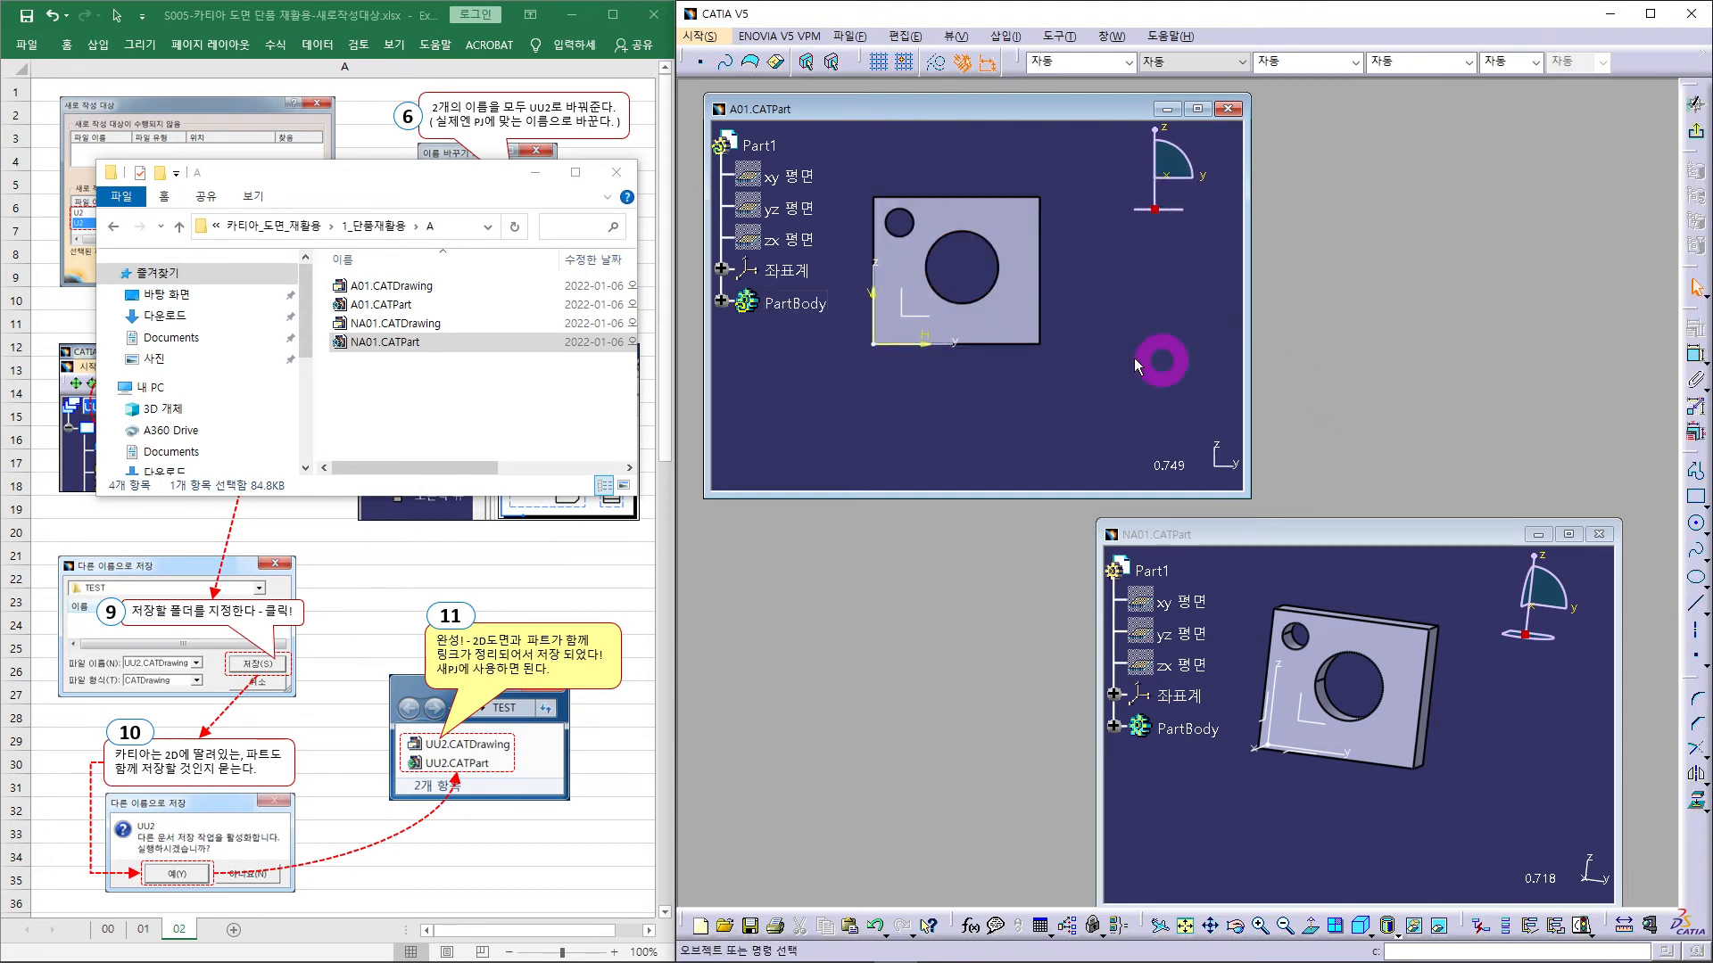
pyautogui.click(1698, 526)
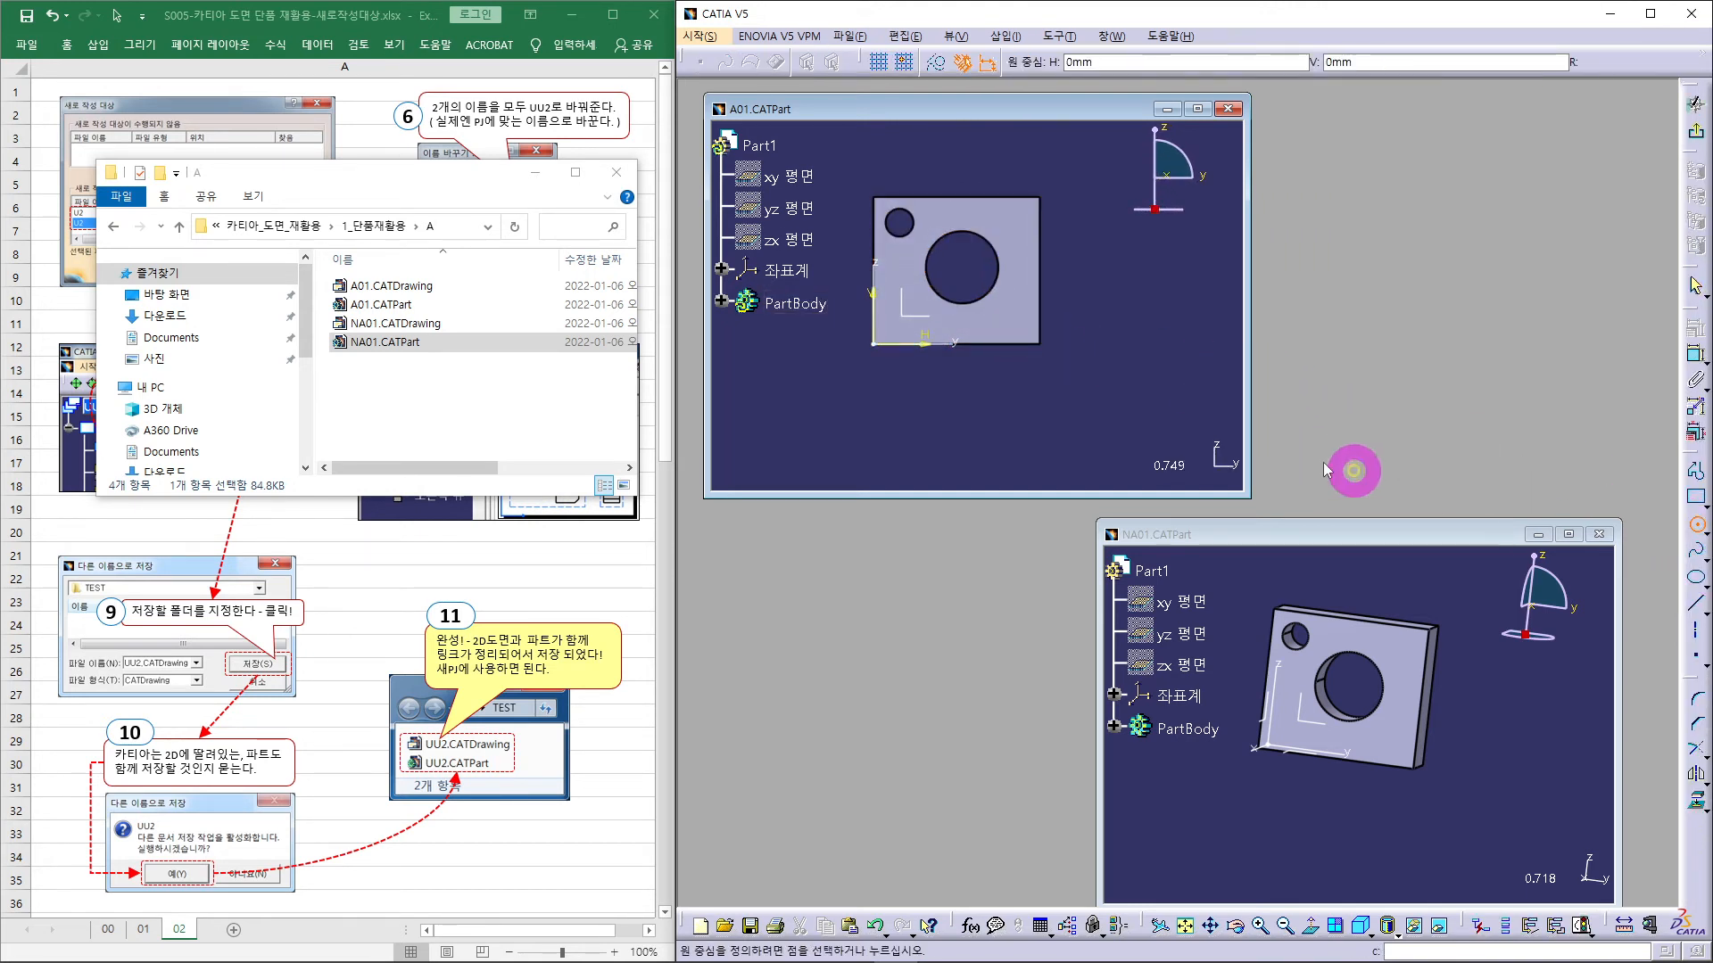
pyautogui.click(1012, 318)
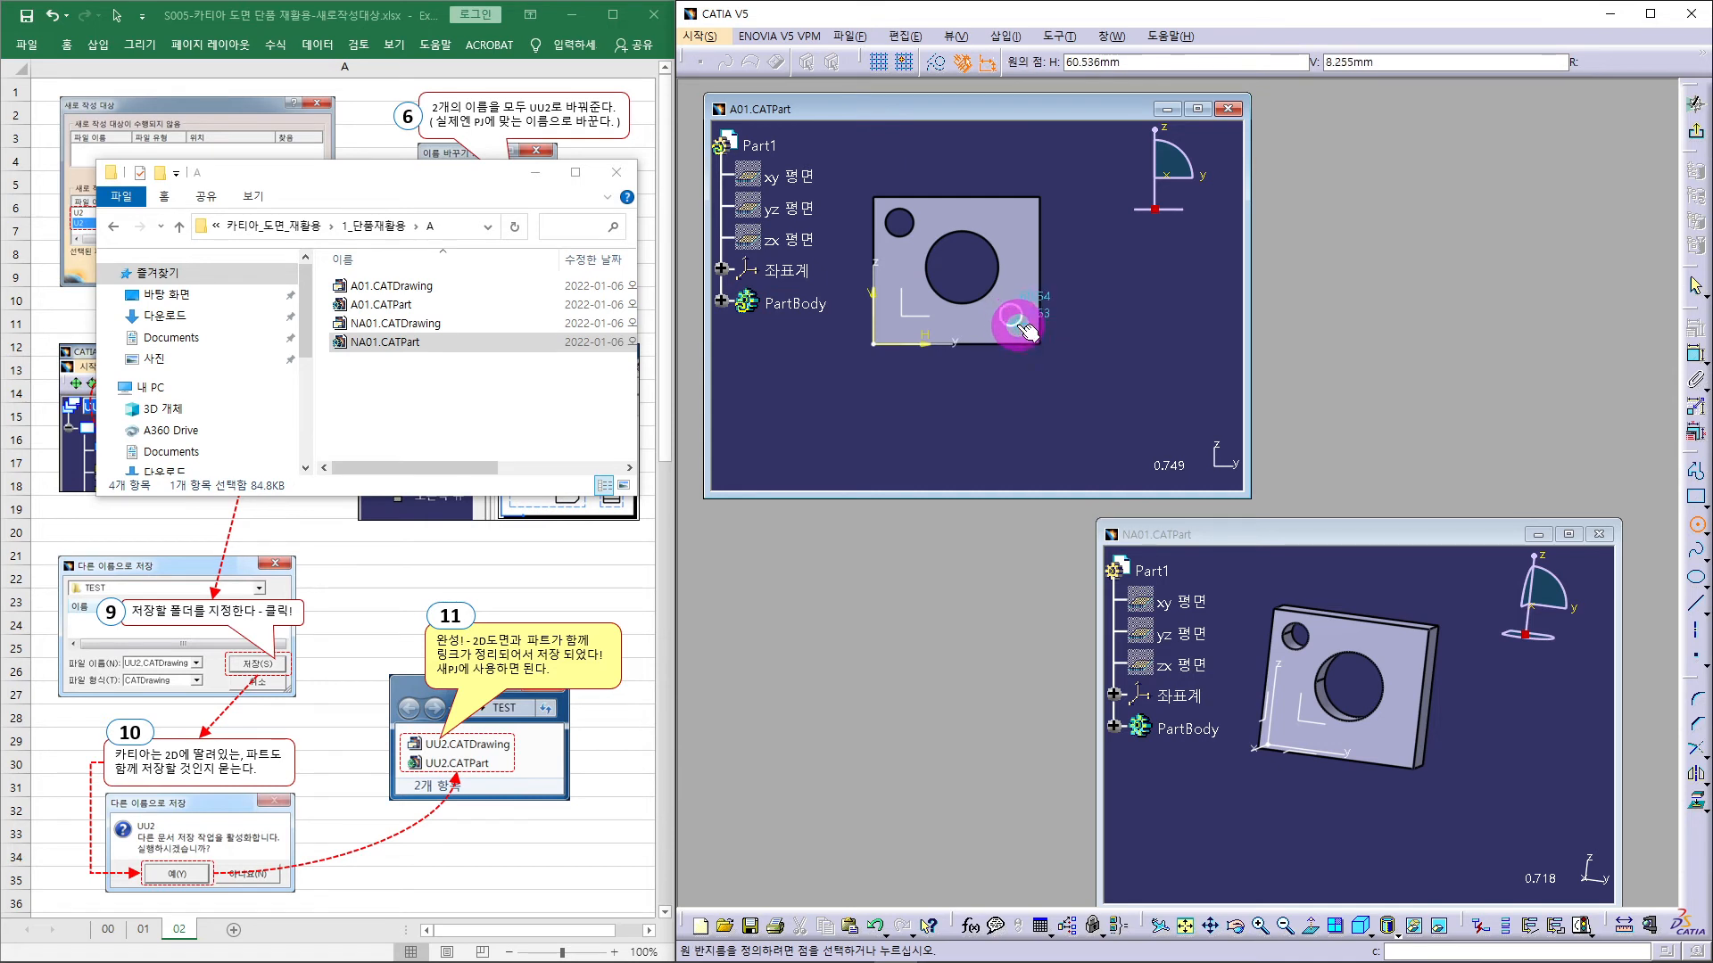
pyautogui.click(1023, 324)
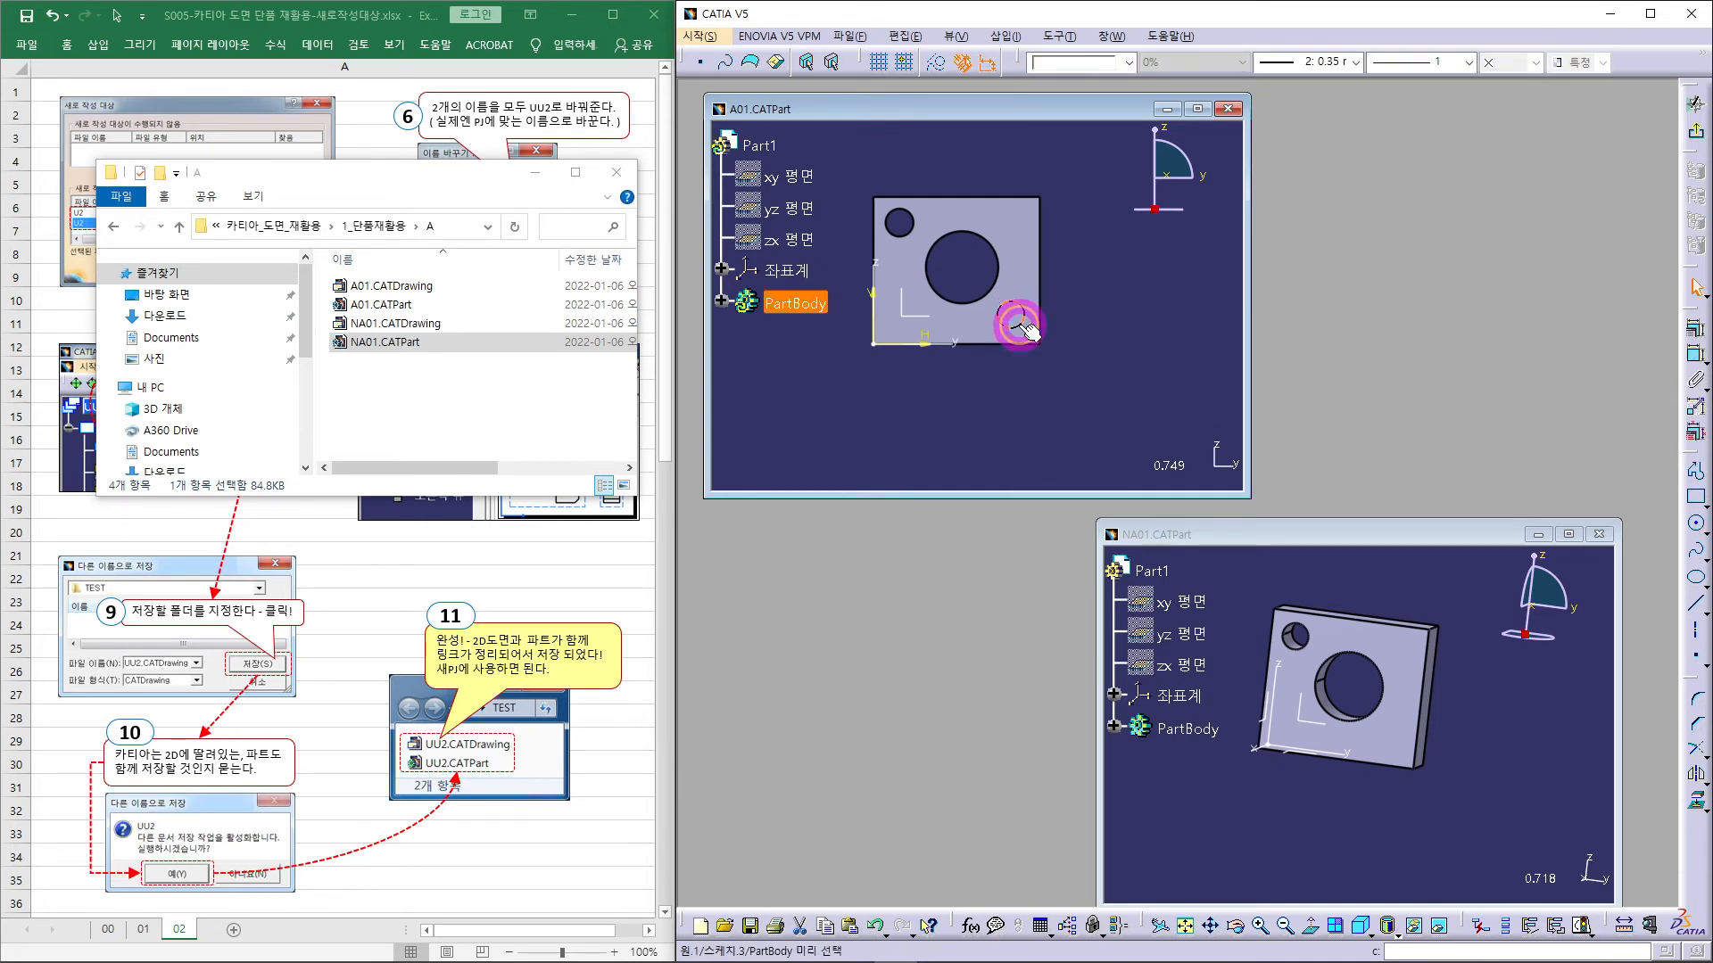
pyautogui.click(1695, 136)
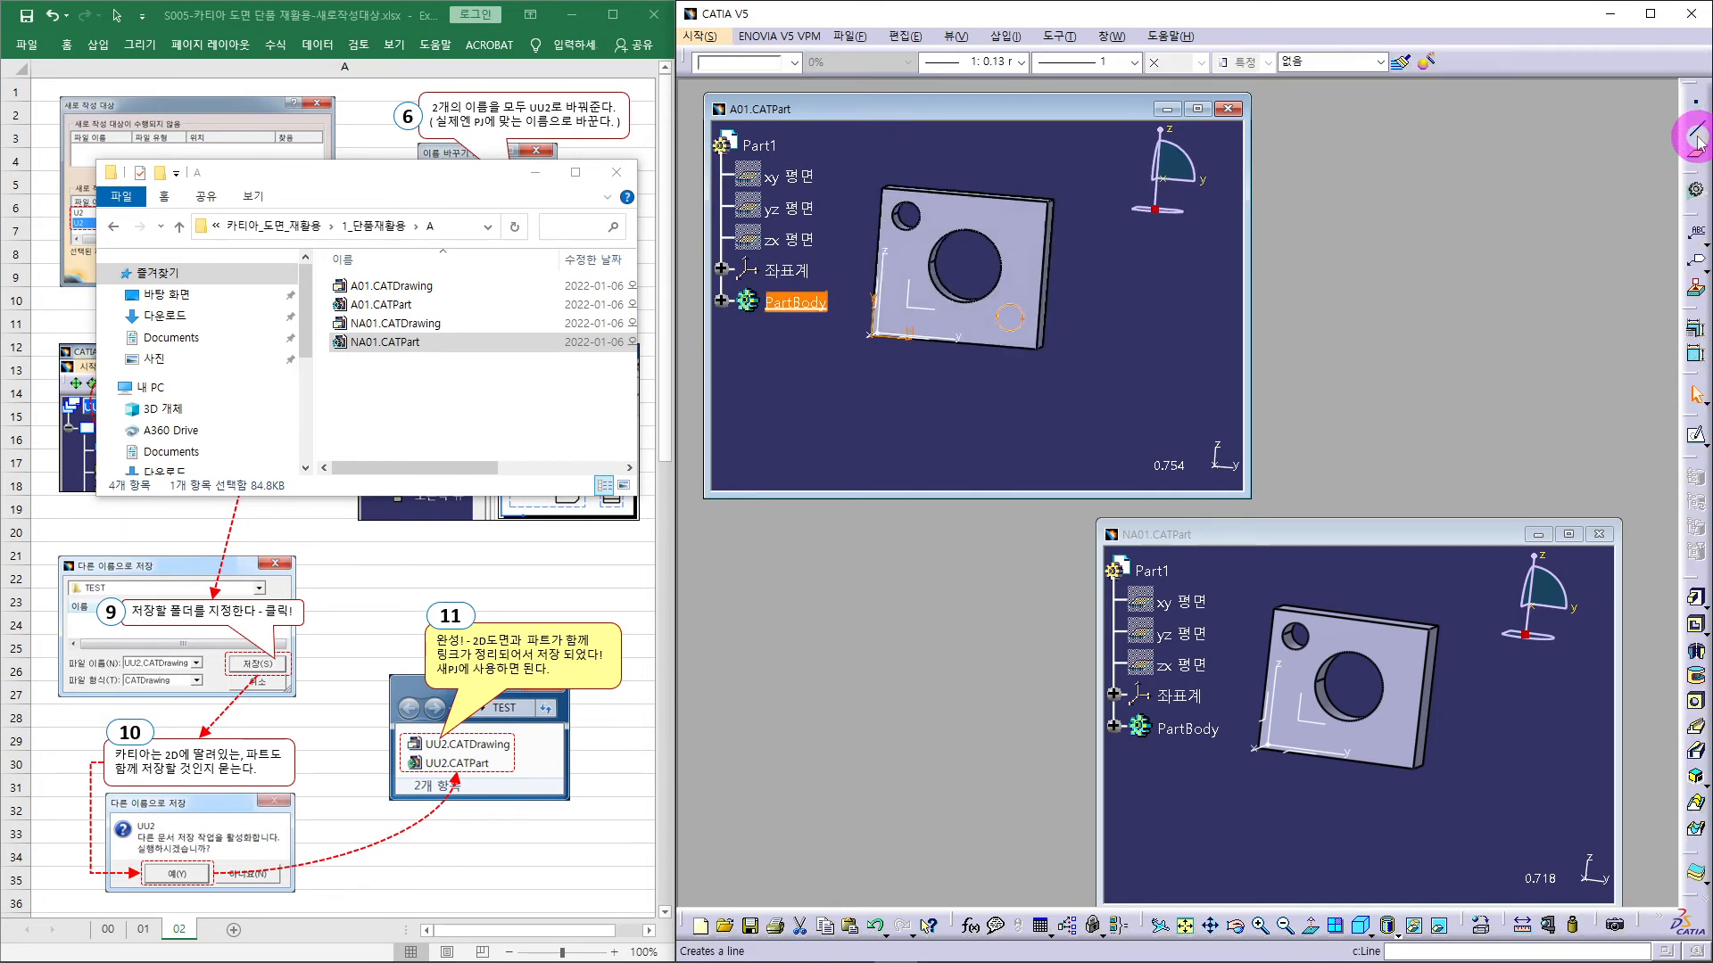
pyautogui.click(1698, 627)
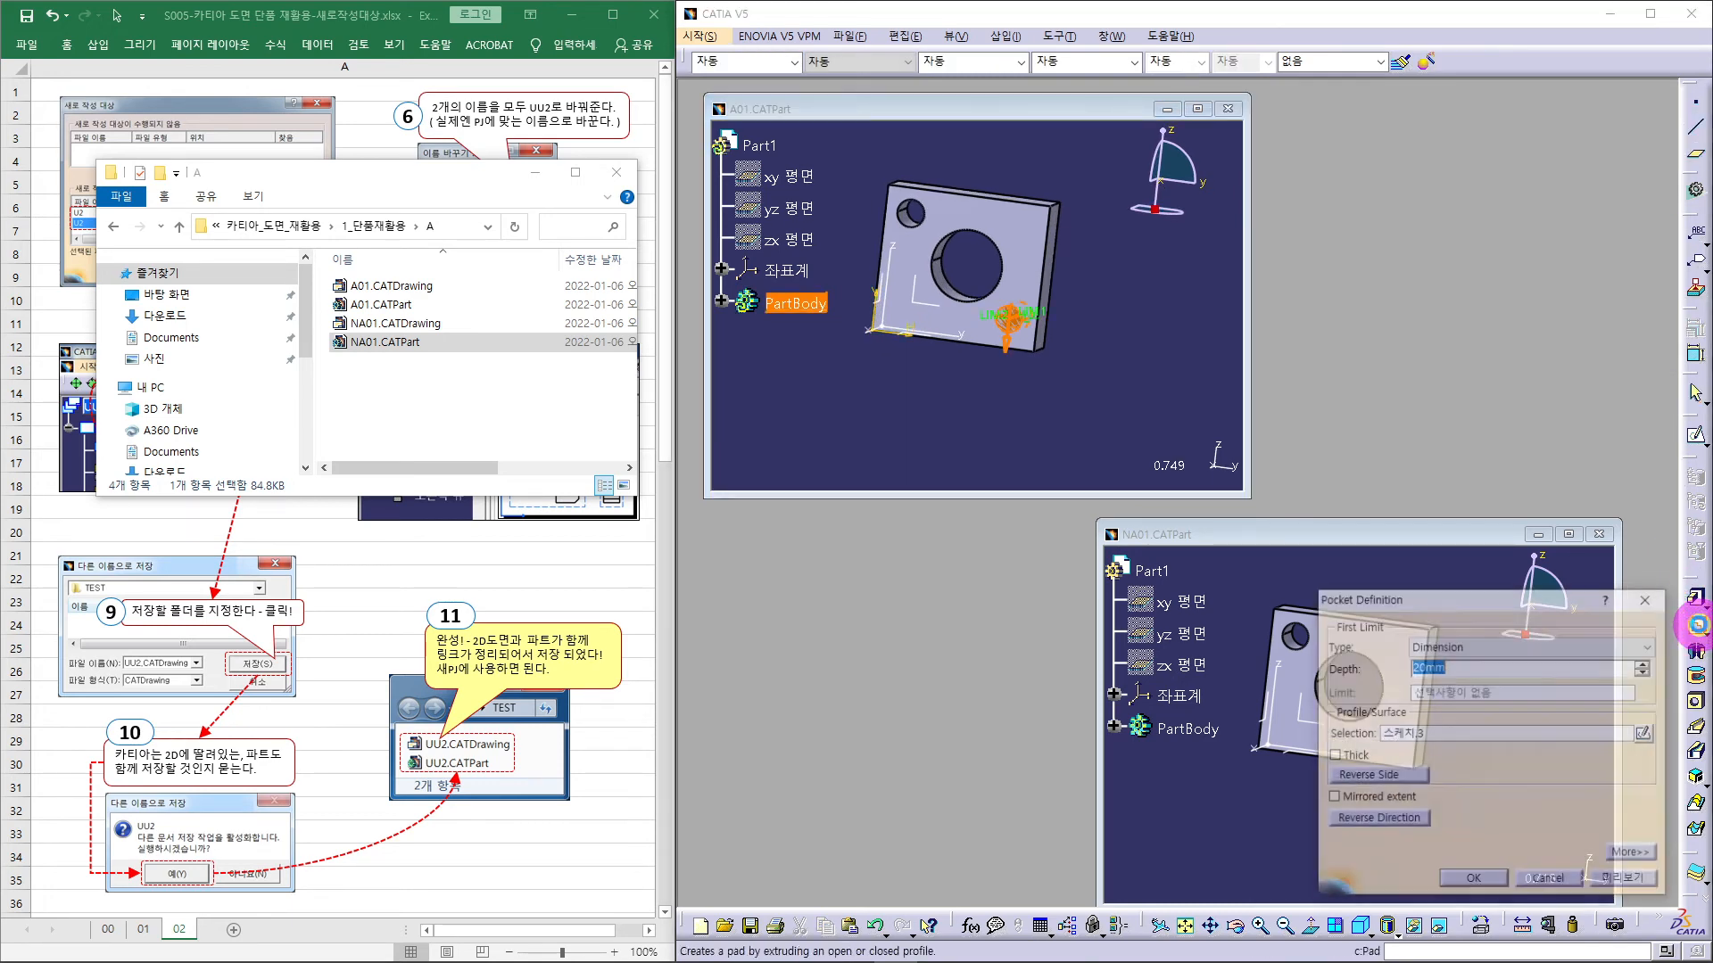
pyautogui.click(1473, 880)
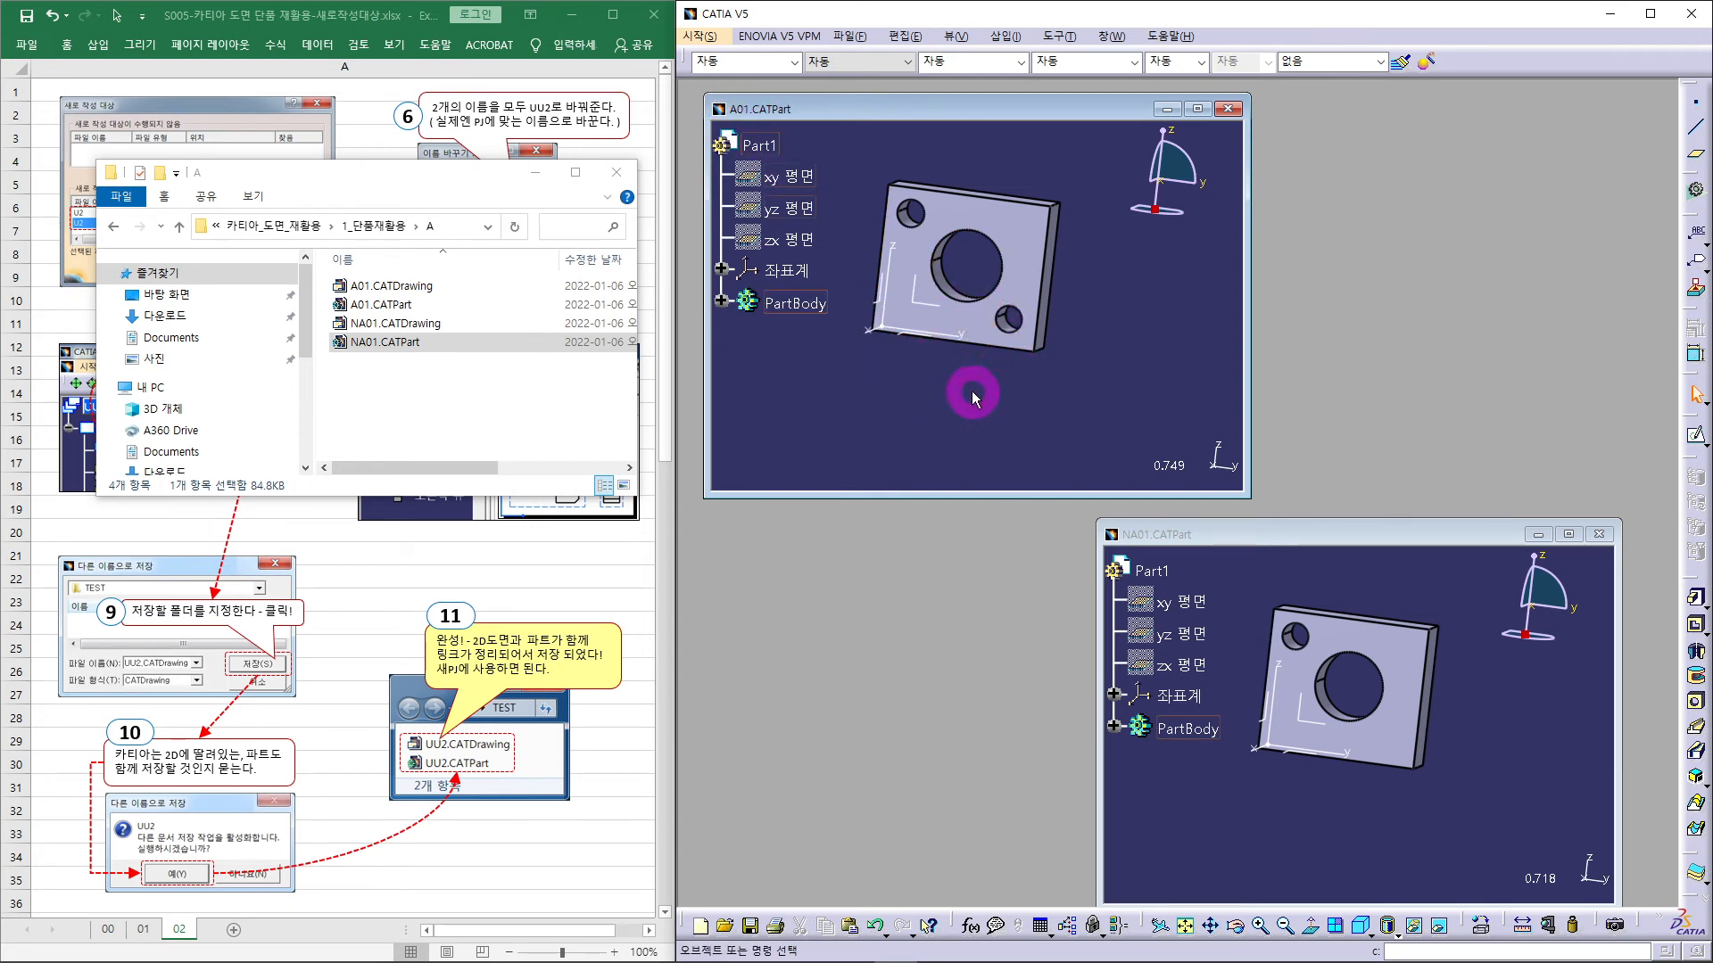
# - Save A01.CATPart, then drag A01.CATDrawing from Explorer into CATIA to open it
pyautogui.click(856, 40)
pyautogui.click(866, 148)
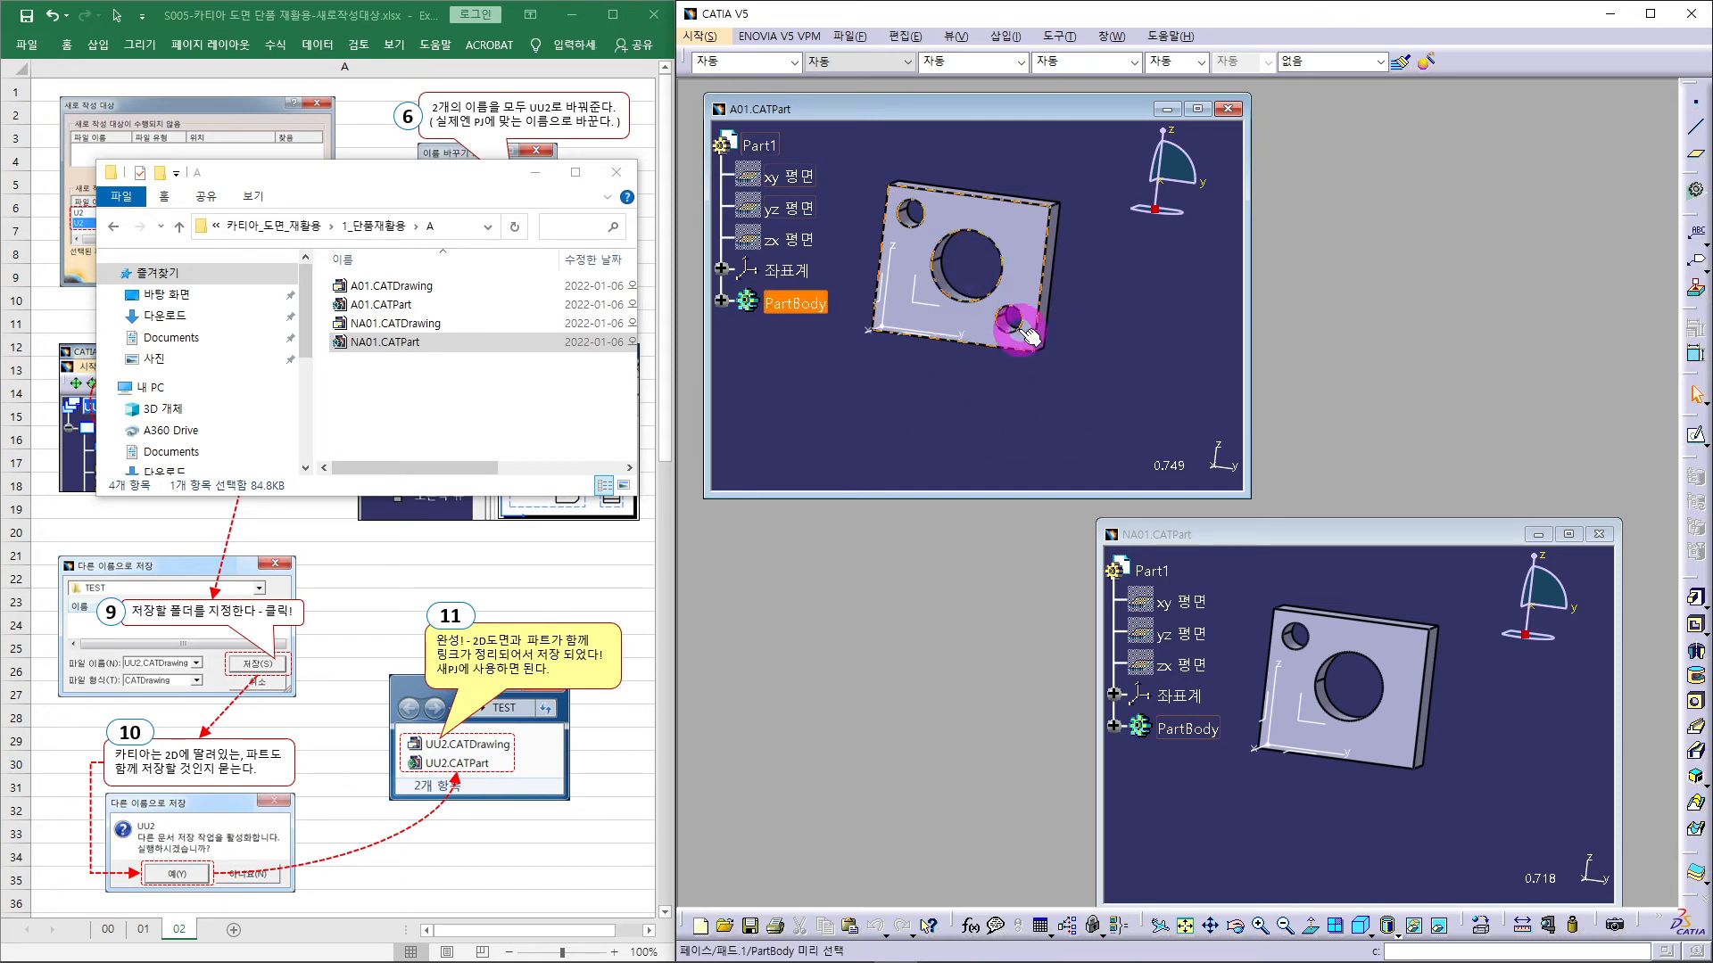
pyautogui.click(1272, 539)
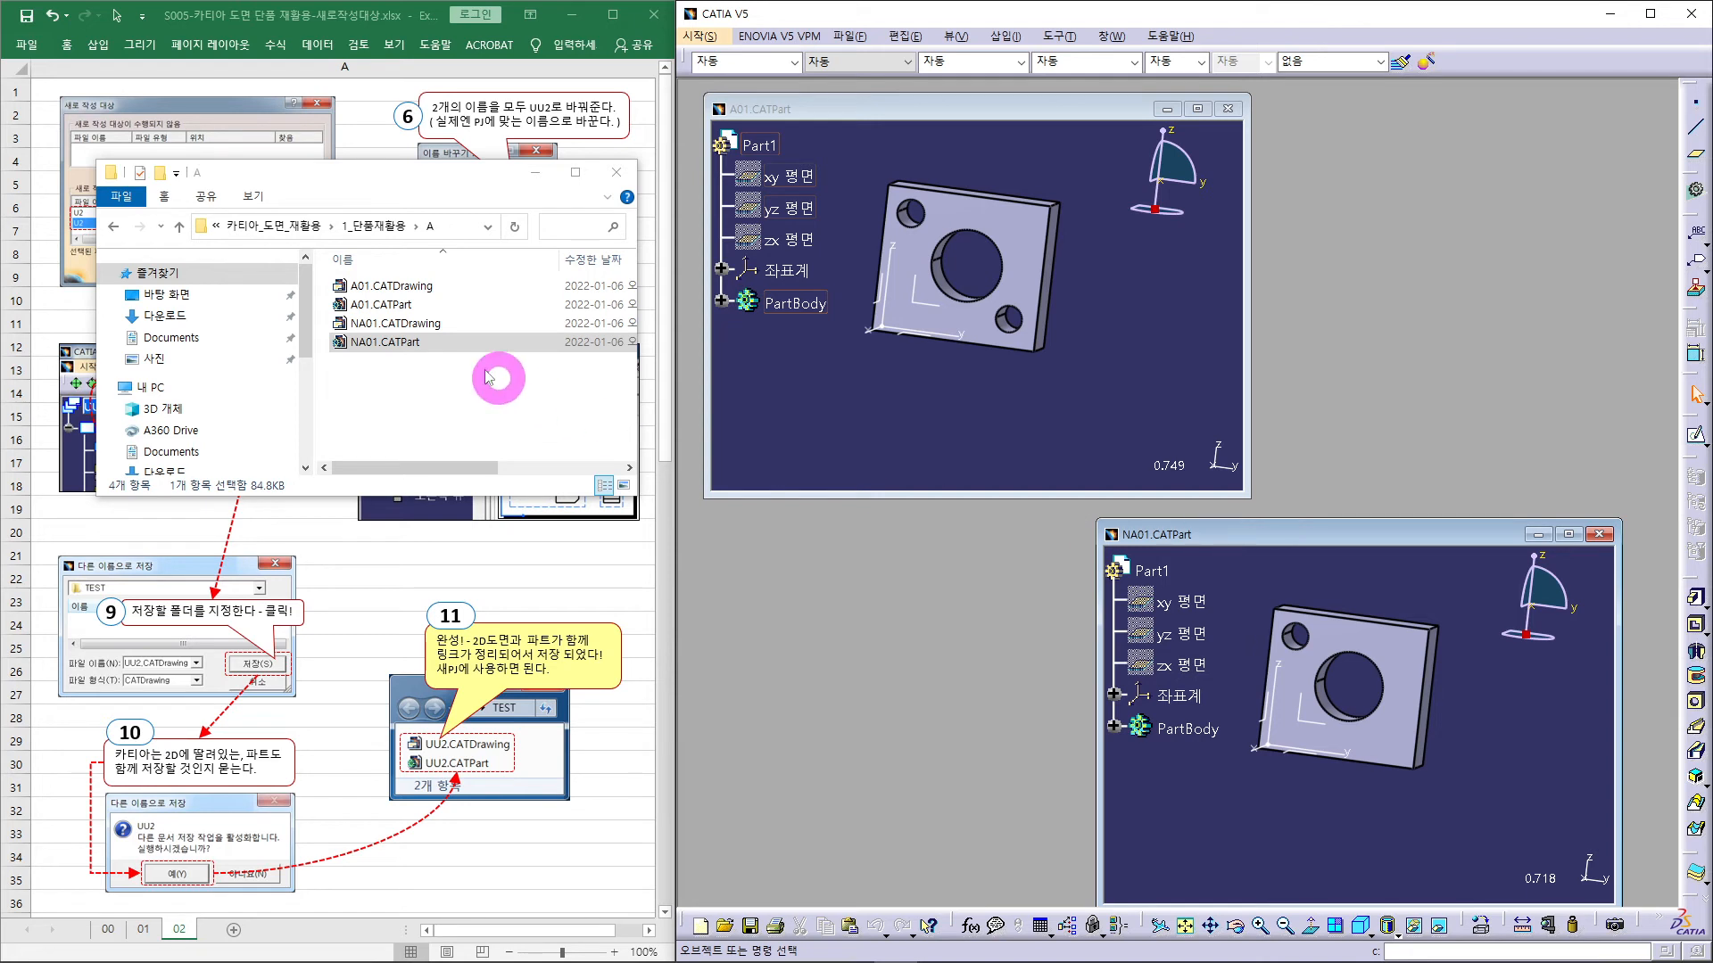
pyautogui.click(402, 286)
pyautogui.moveTo(404, 292); pyautogui.dragTo(1357, 193)
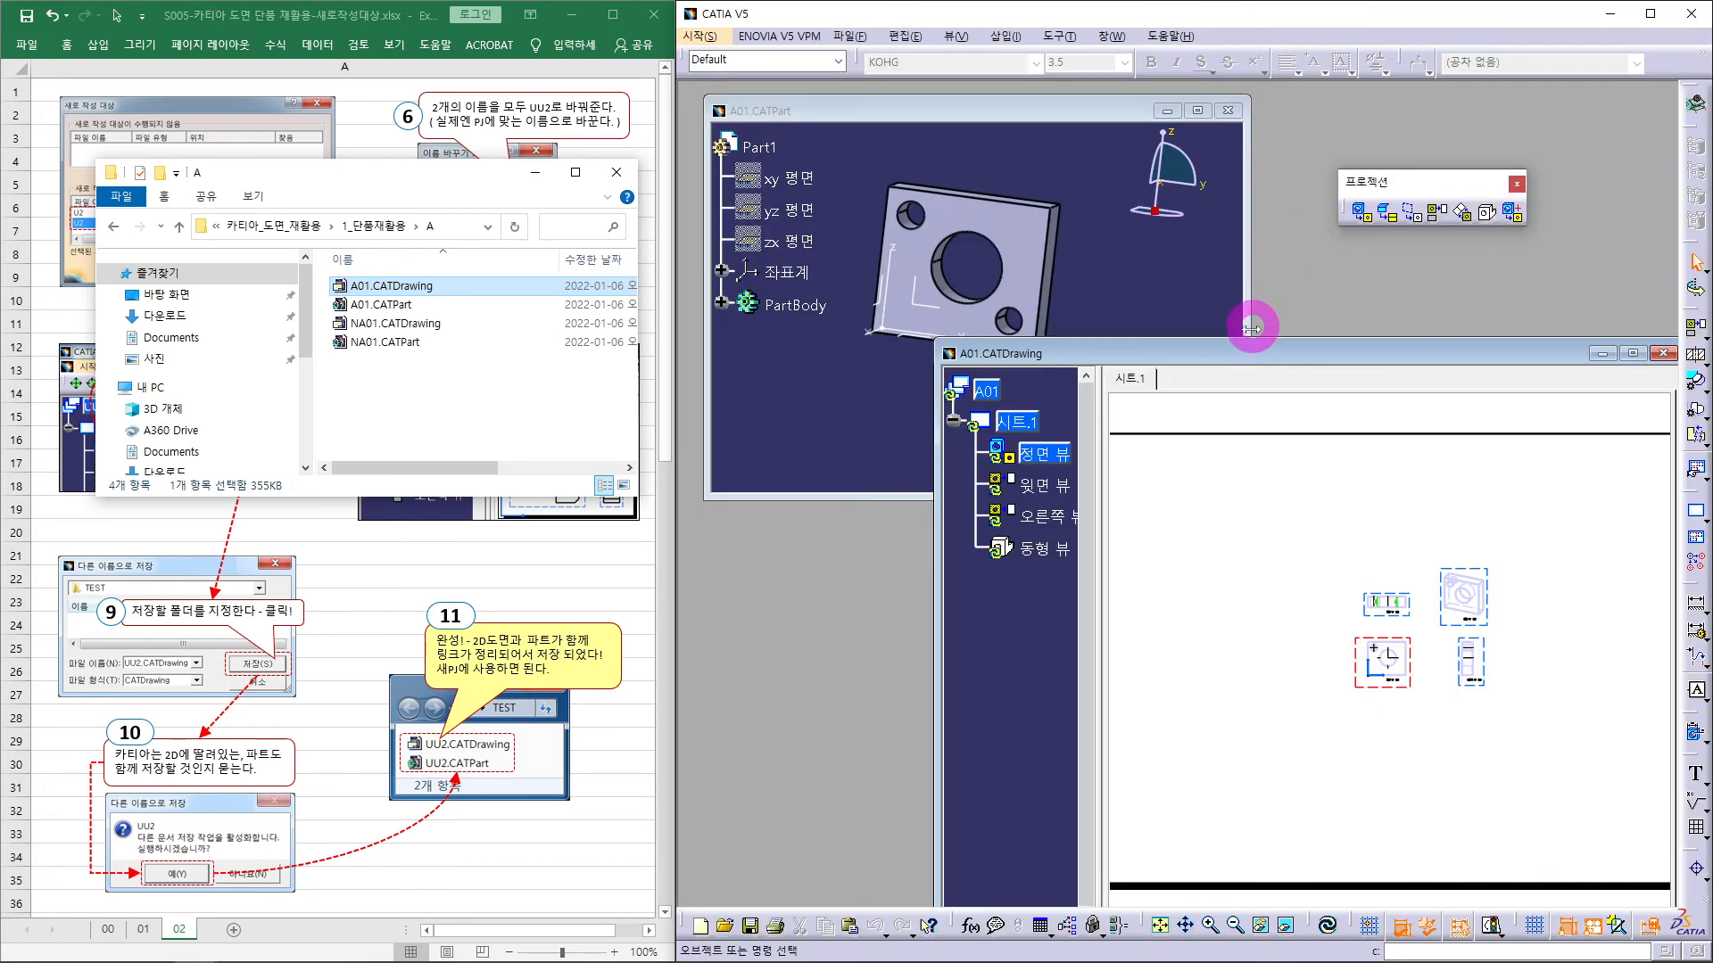
# - Move and resize the A01 drawing window to the top right and zoom in on its views
pyautogui.moveTo(1250, 356); pyautogui.dragTo(947, 248)
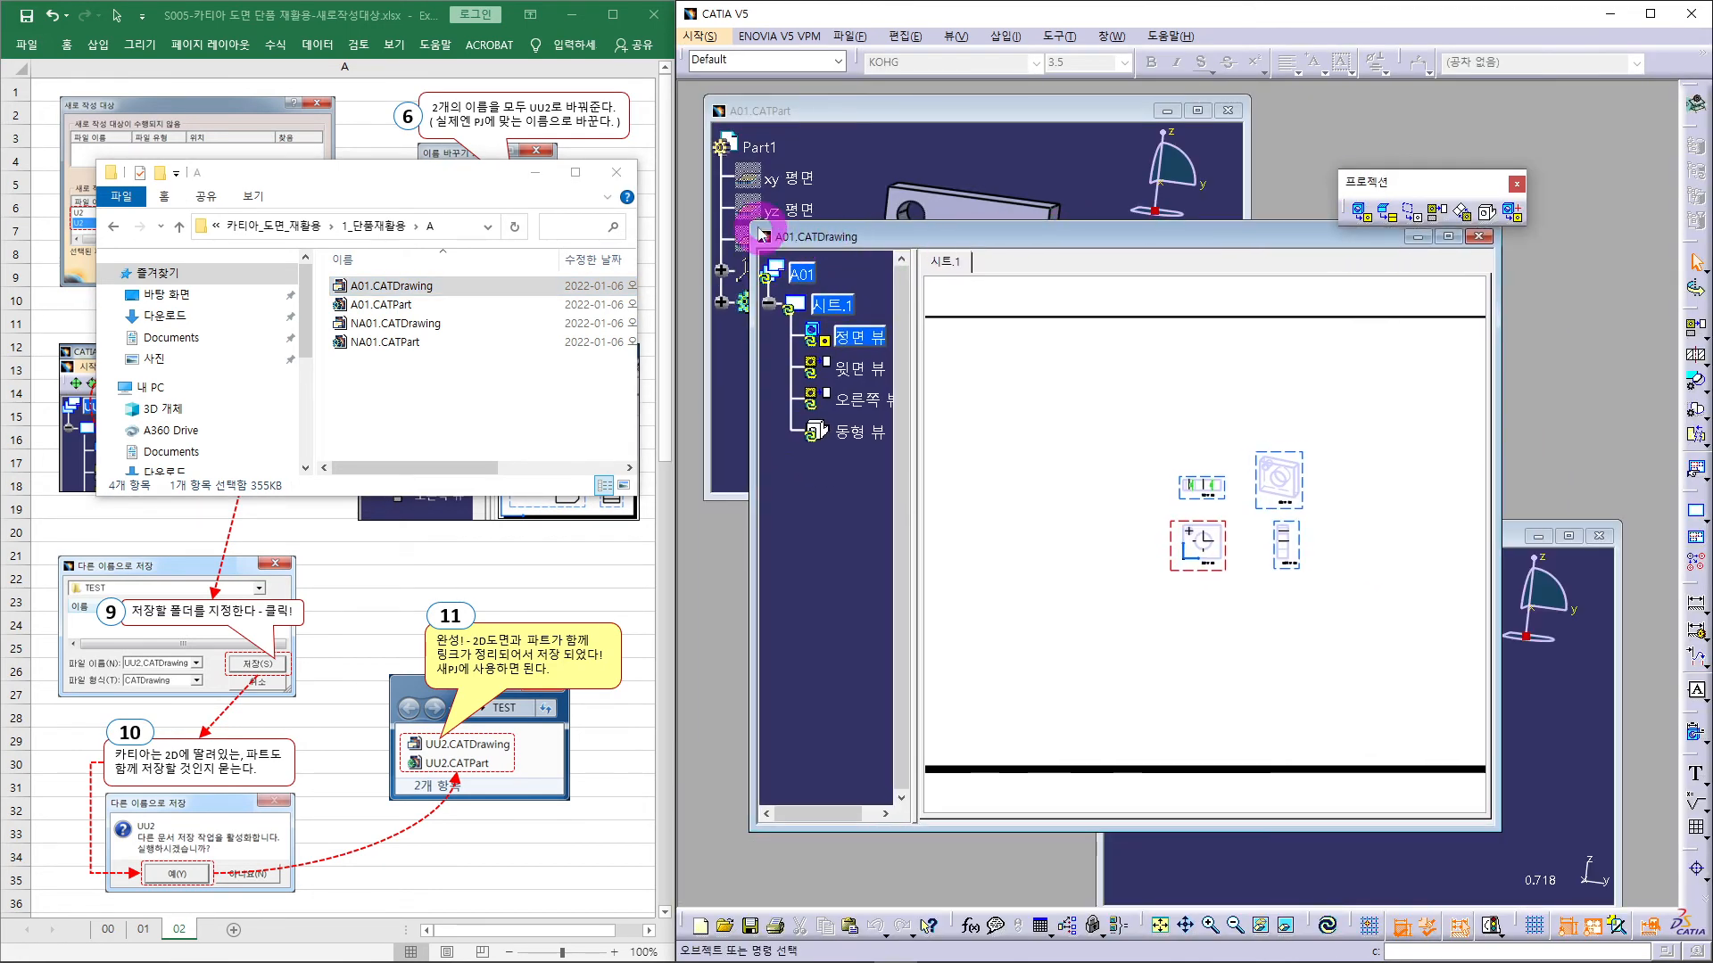
pyautogui.moveTo(753, 230); pyautogui.dragTo(1027, 508)
pyautogui.moveTo(1214, 518); pyautogui.dragTo(1347, 115)
pyautogui.click(1427, 336)
pyautogui.moveTo(1434, 316)
pyautogui.mouseDown(button='middle')
pyautogui.moveTo(1410, 317)
pyautogui.moveTo(1421, 203)
pyautogui.moveTo(1447, 331)
pyautogui.moveTo(1448, 317)
pyautogui.mouseUp(button='middle')
pyautogui.moveTo(1163, 427); pyautogui.dragTo(1098, 499)
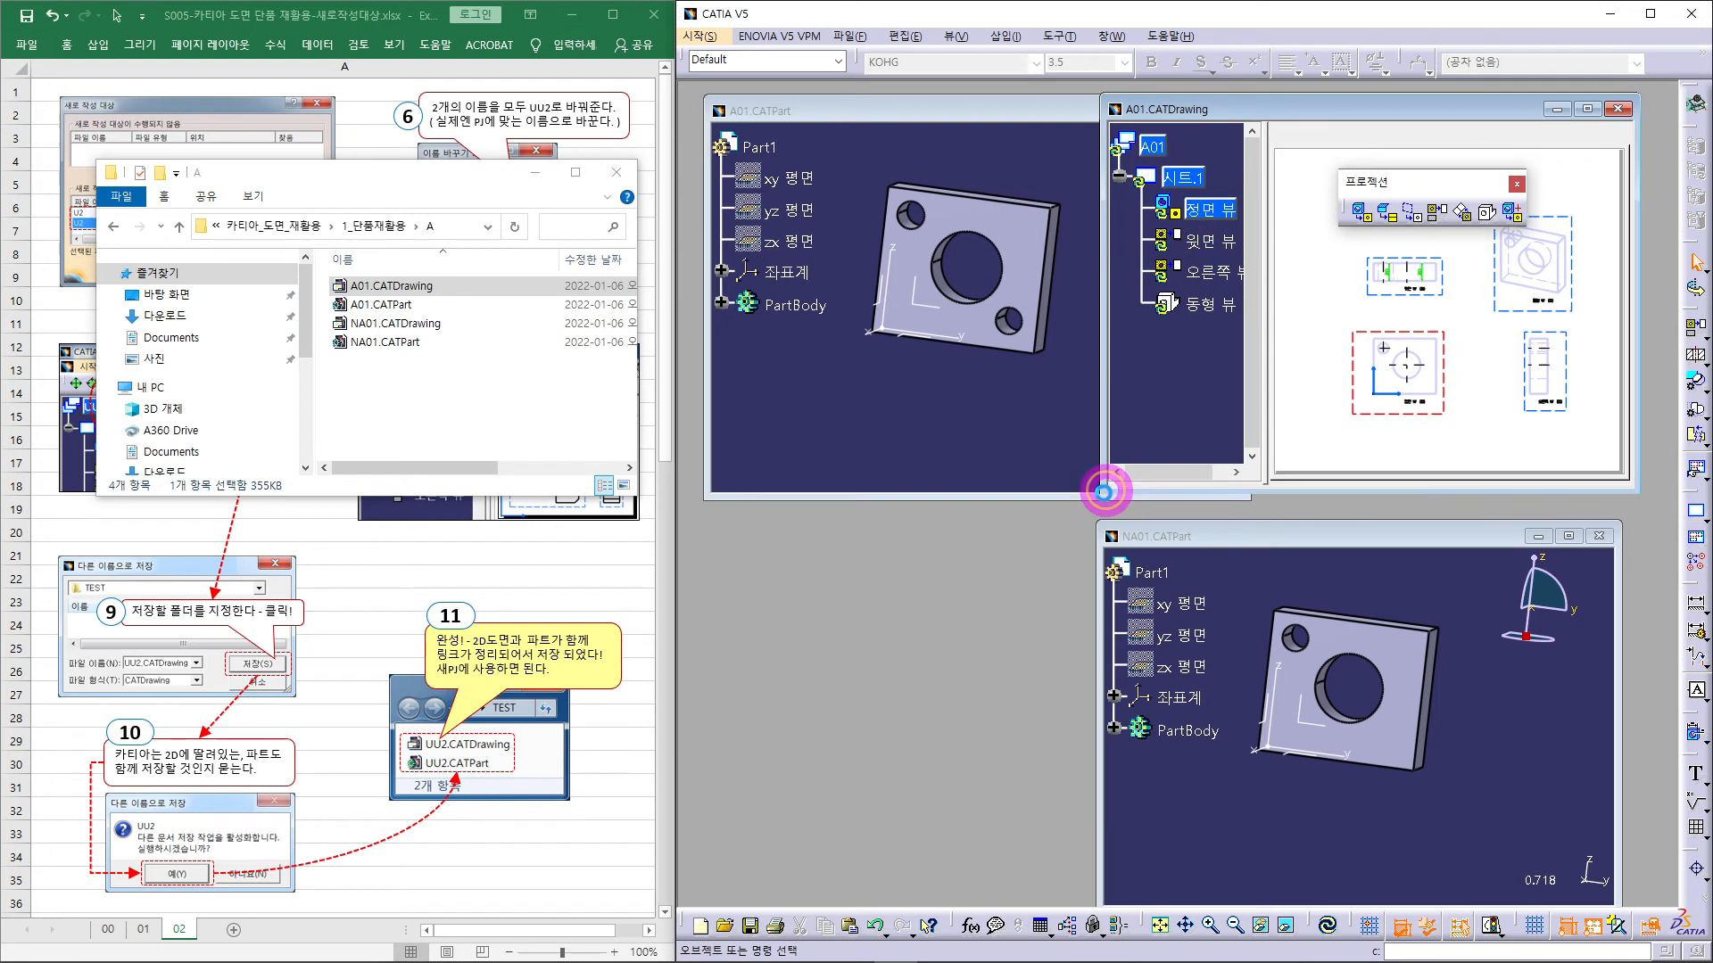
pyautogui.click(1296, 425)
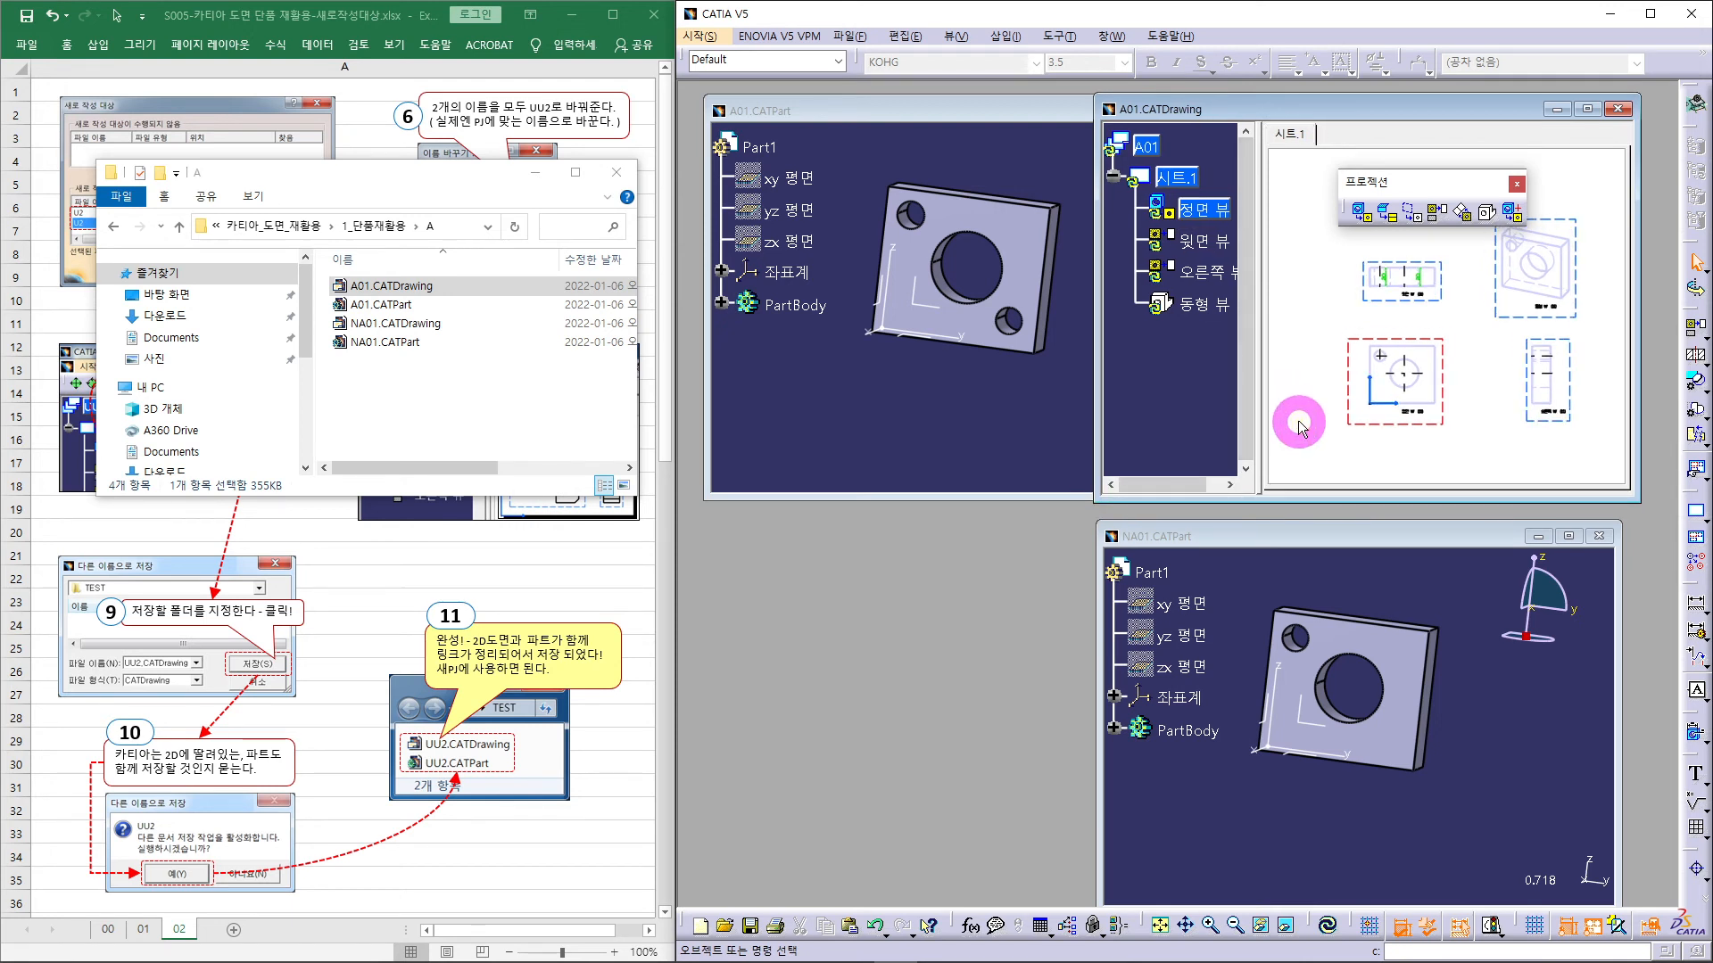
# - Update the A01 sheet to show the new hole and move the NA01 part window lower left
pyautogui.click(1330, 920)
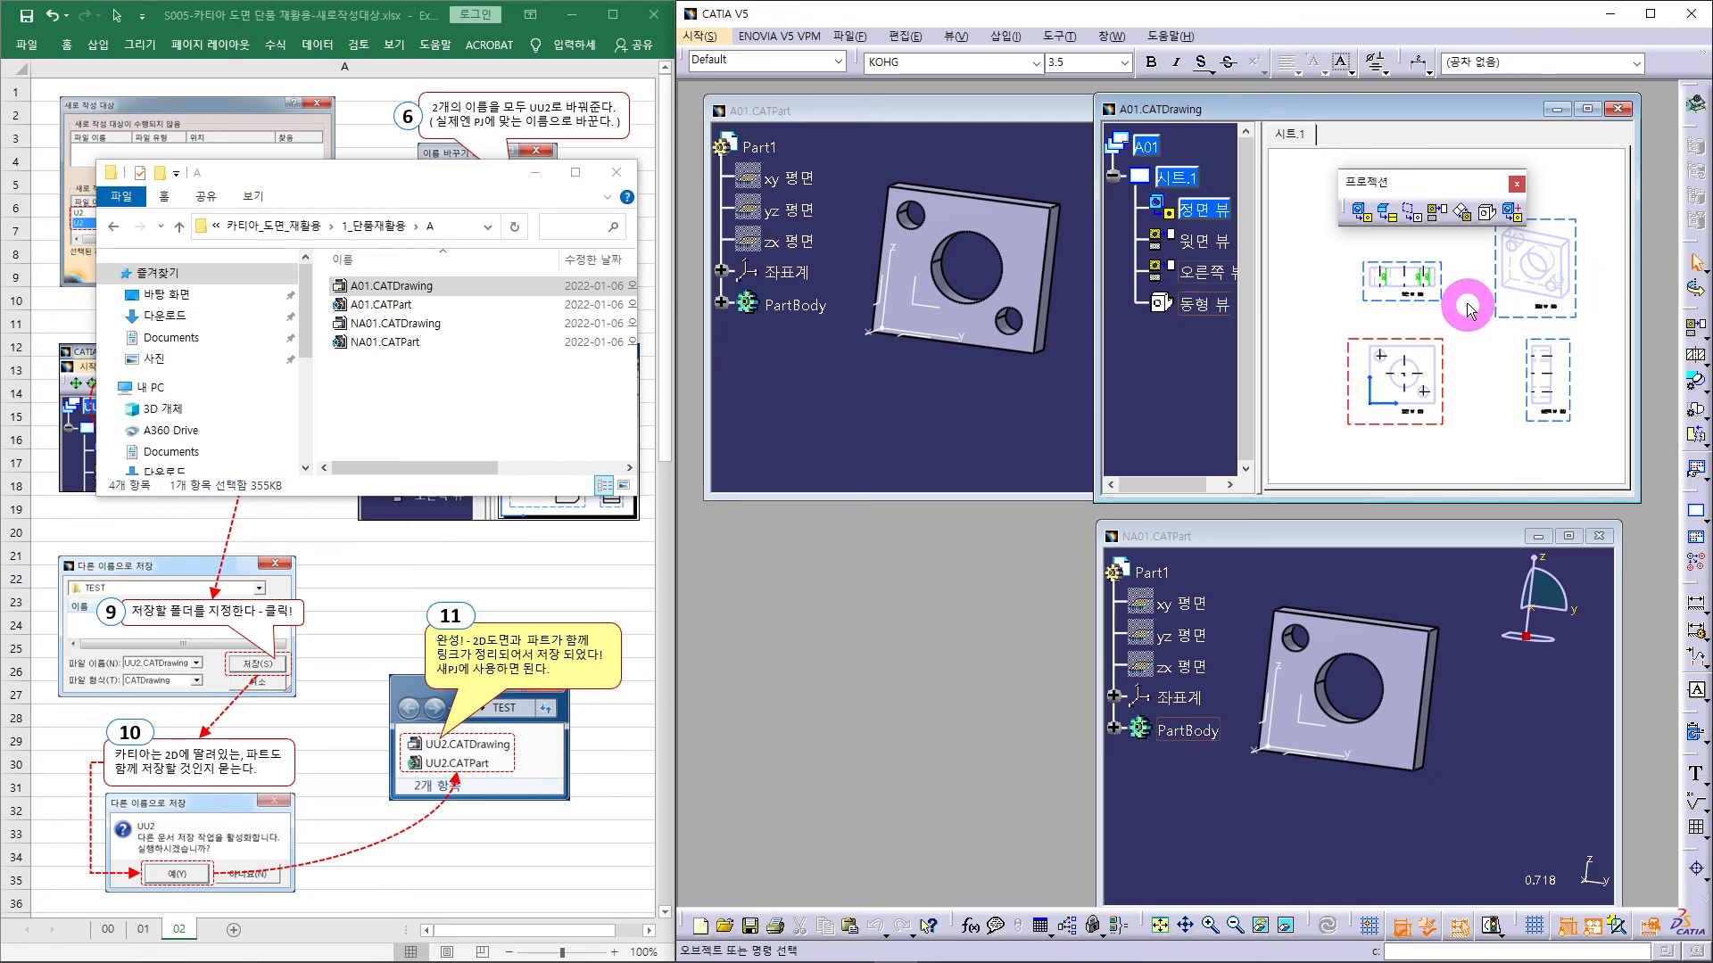
pyautogui.click(1425, 383)
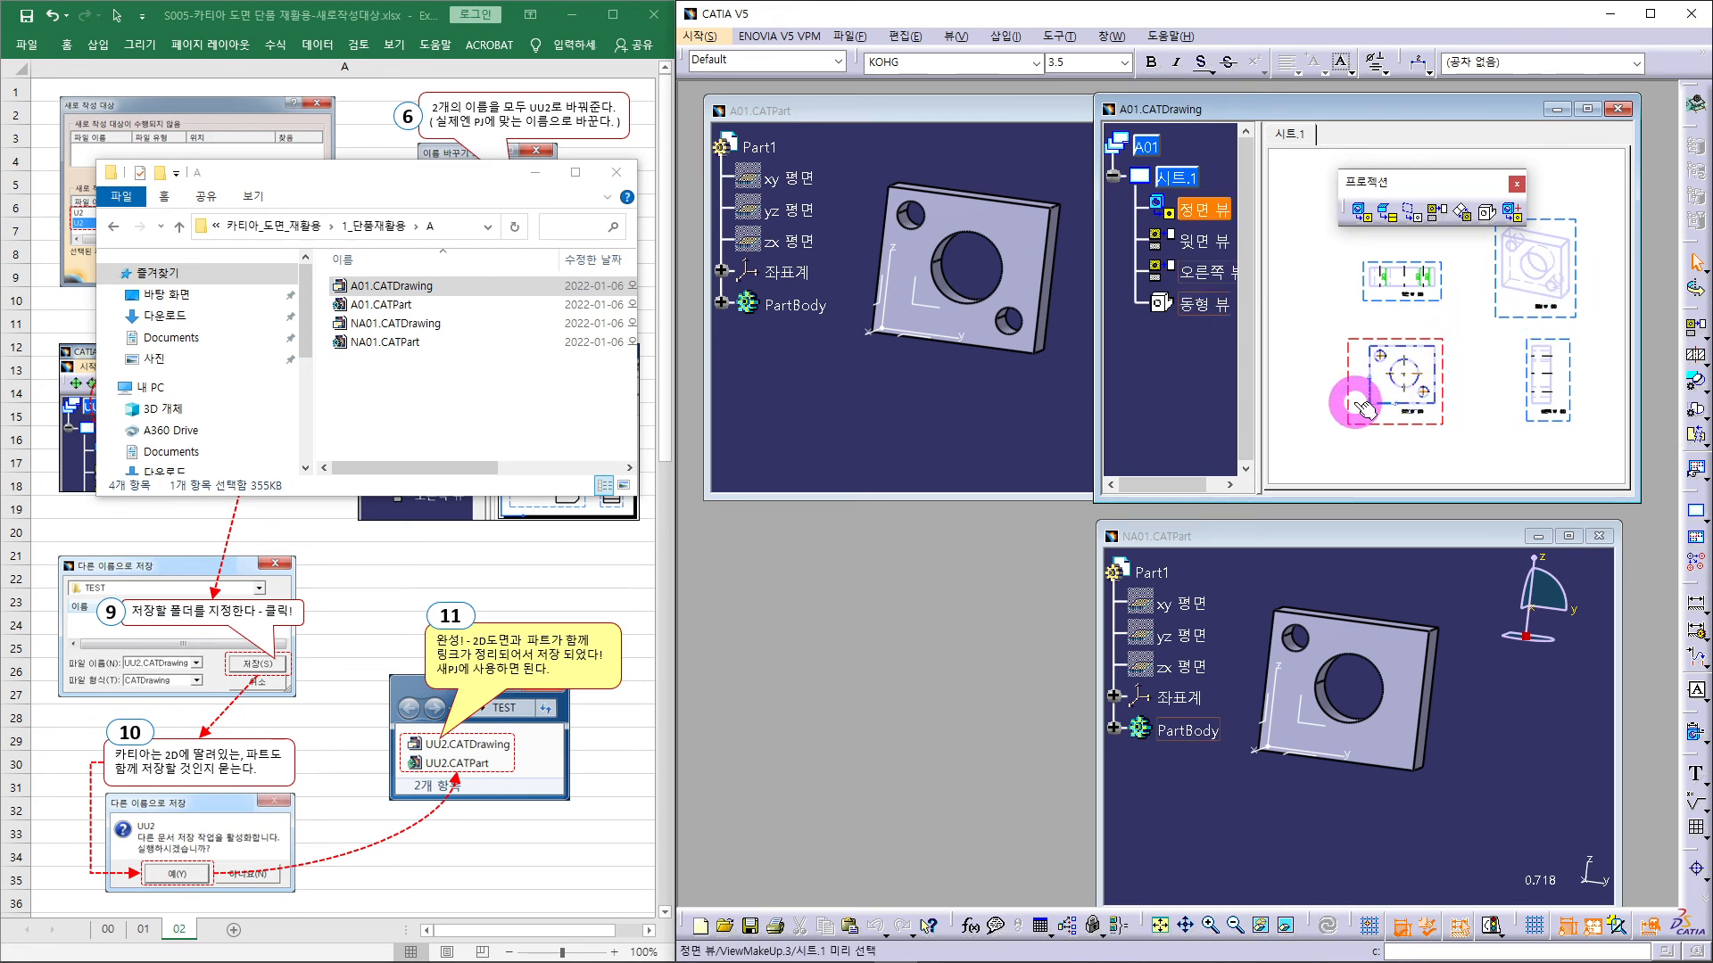
pyautogui.moveTo(1289, 535); pyautogui.dragTo(902, 522)
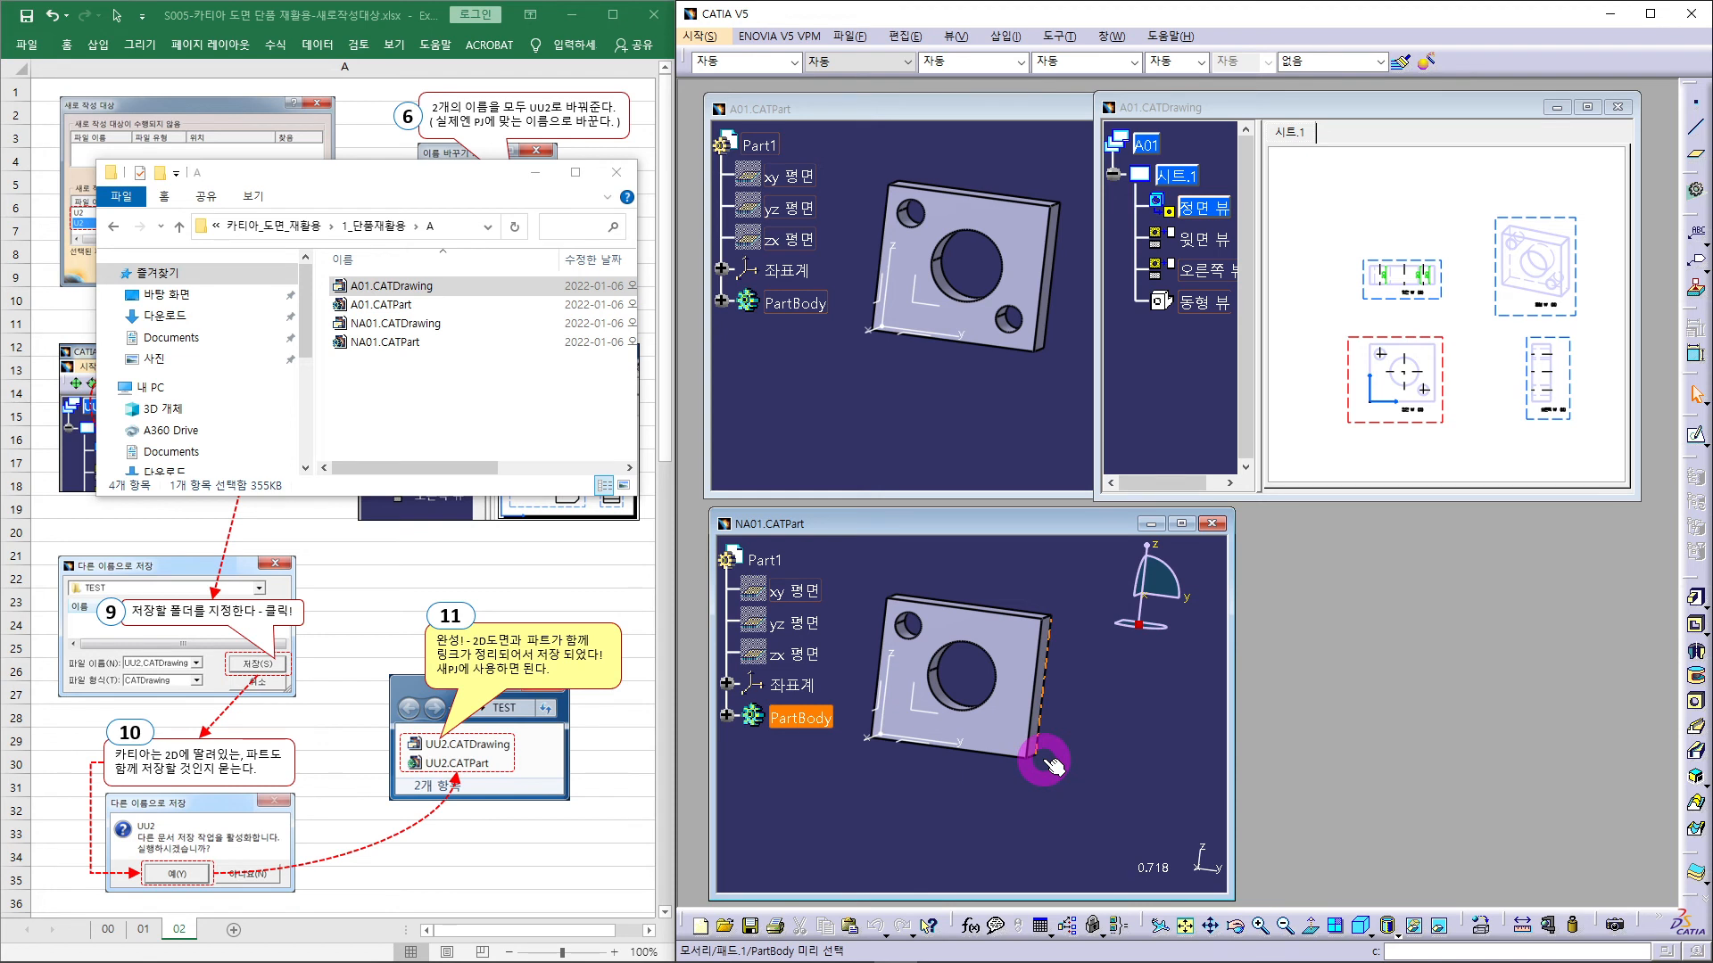
pyautogui.click(459, 408)
# - Open NA01.CATDrawing beside the NA01 part, sized and zoomed so all its views fit
pyautogui.click(413, 326)
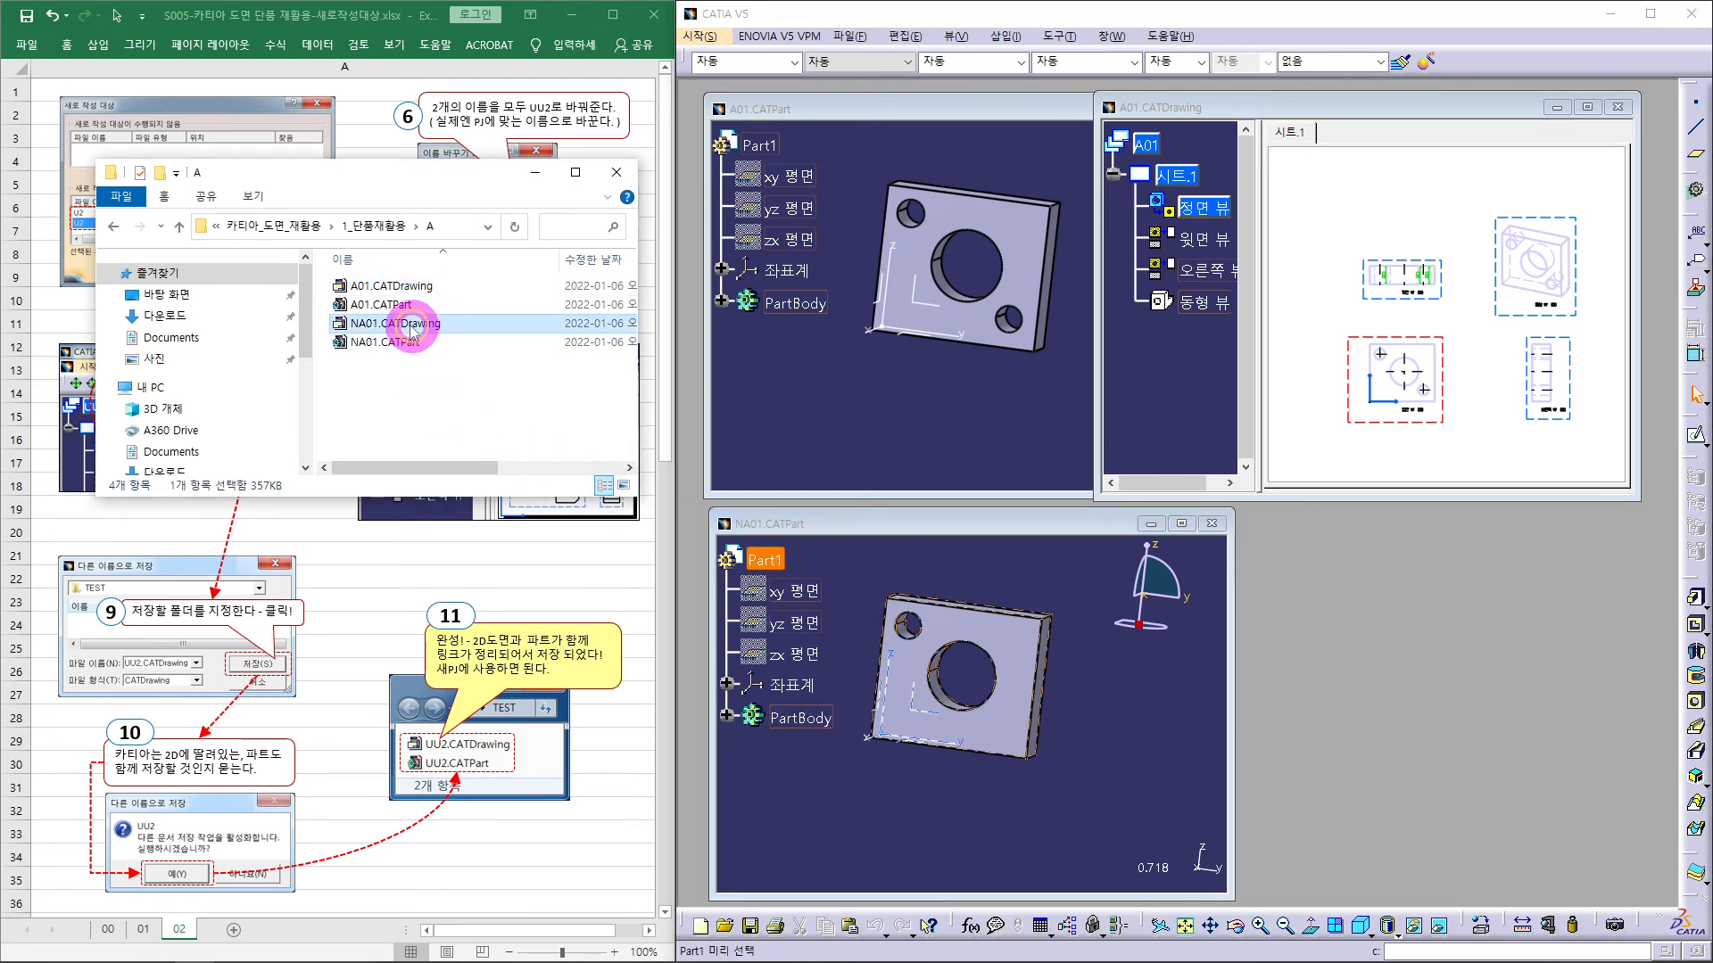
pyautogui.moveTo(410, 328); pyautogui.dragTo(1452, 651)
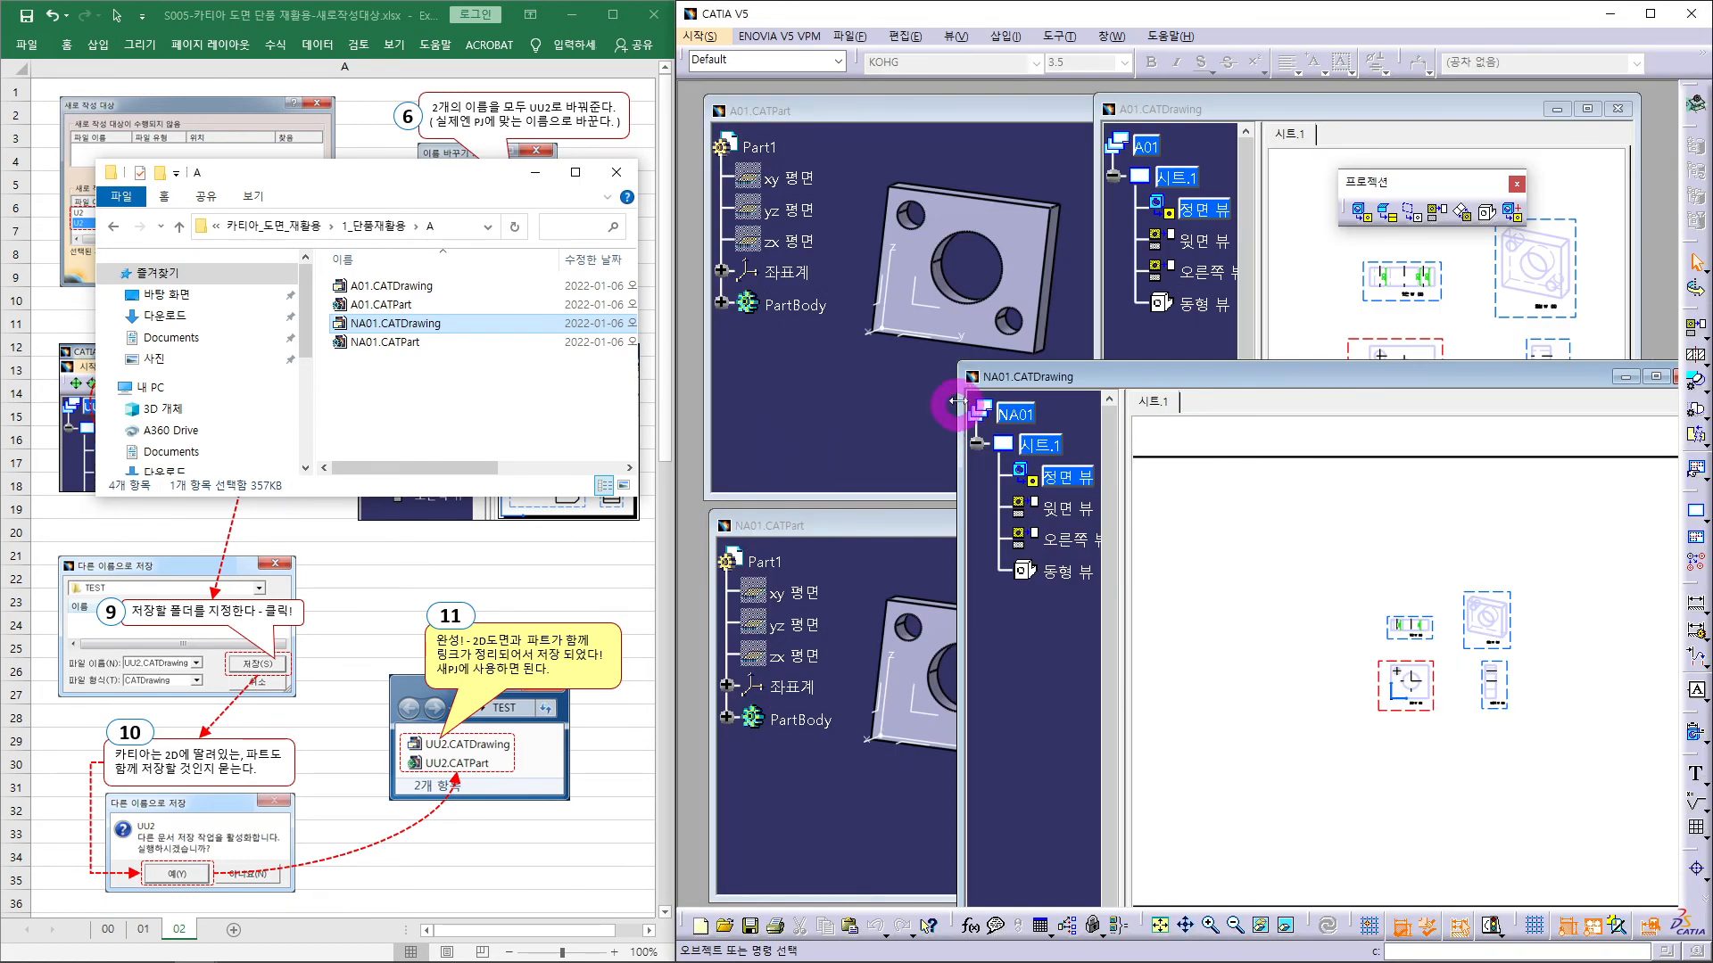
pyautogui.moveTo(960, 369); pyautogui.dragTo(1355, 657)
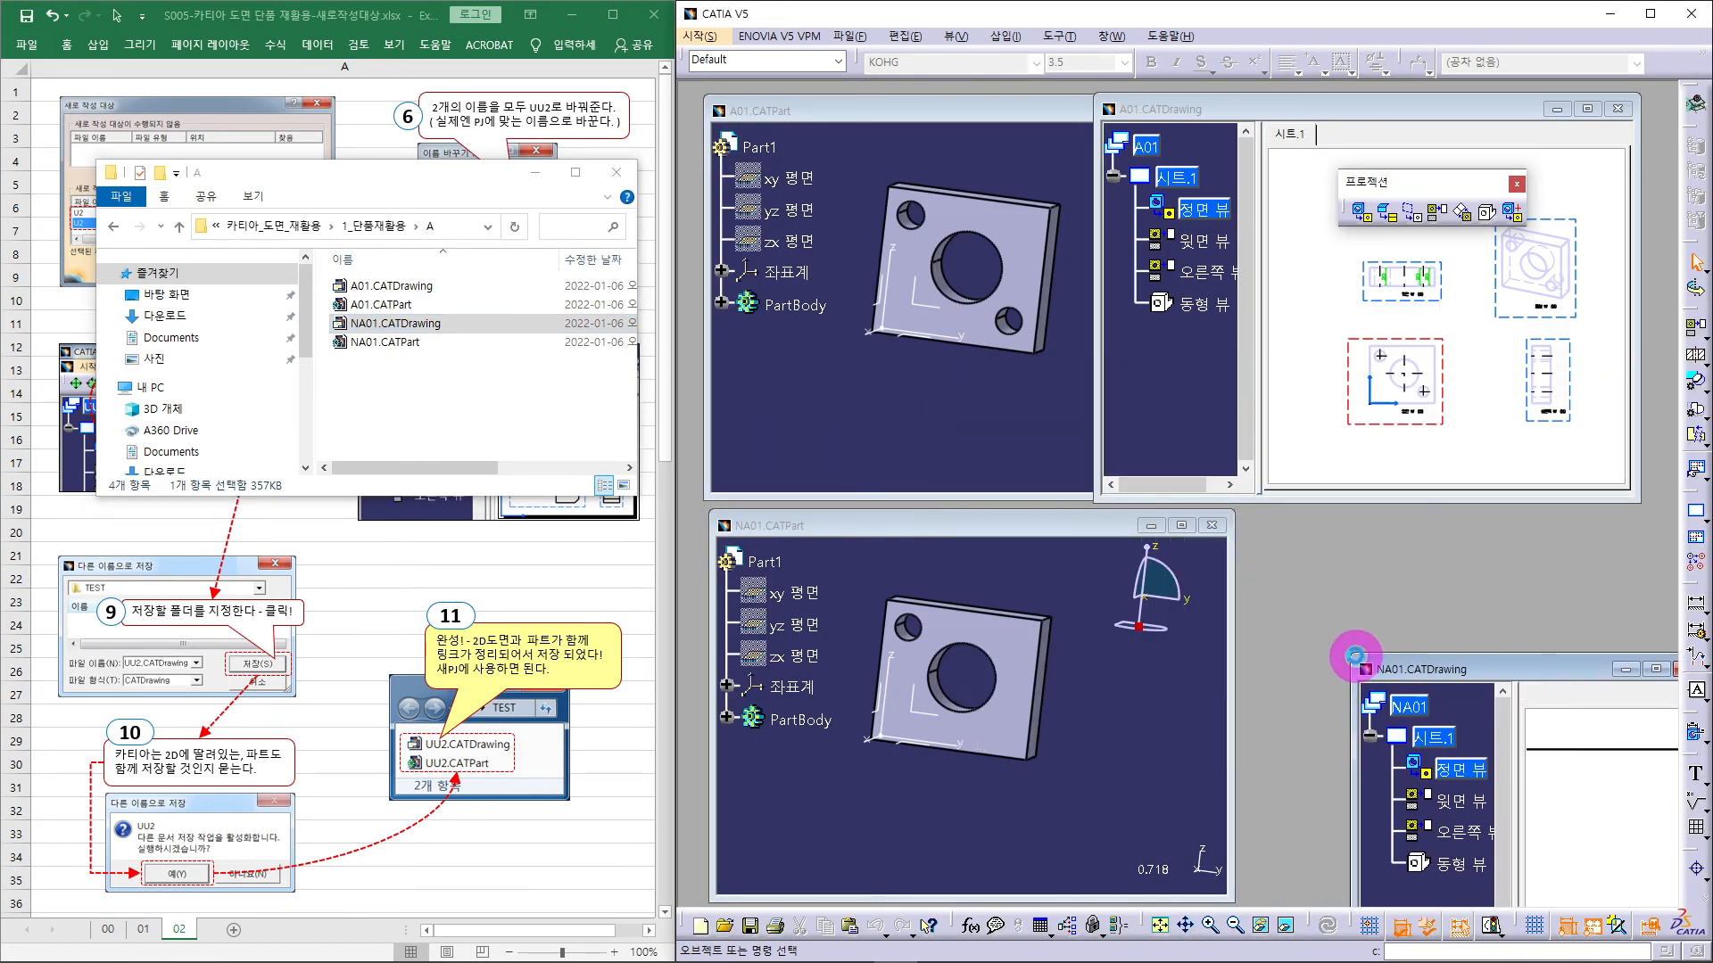
pyautogui.moveTo(1502, 670); pyautogui.dragTo(1235, 523)
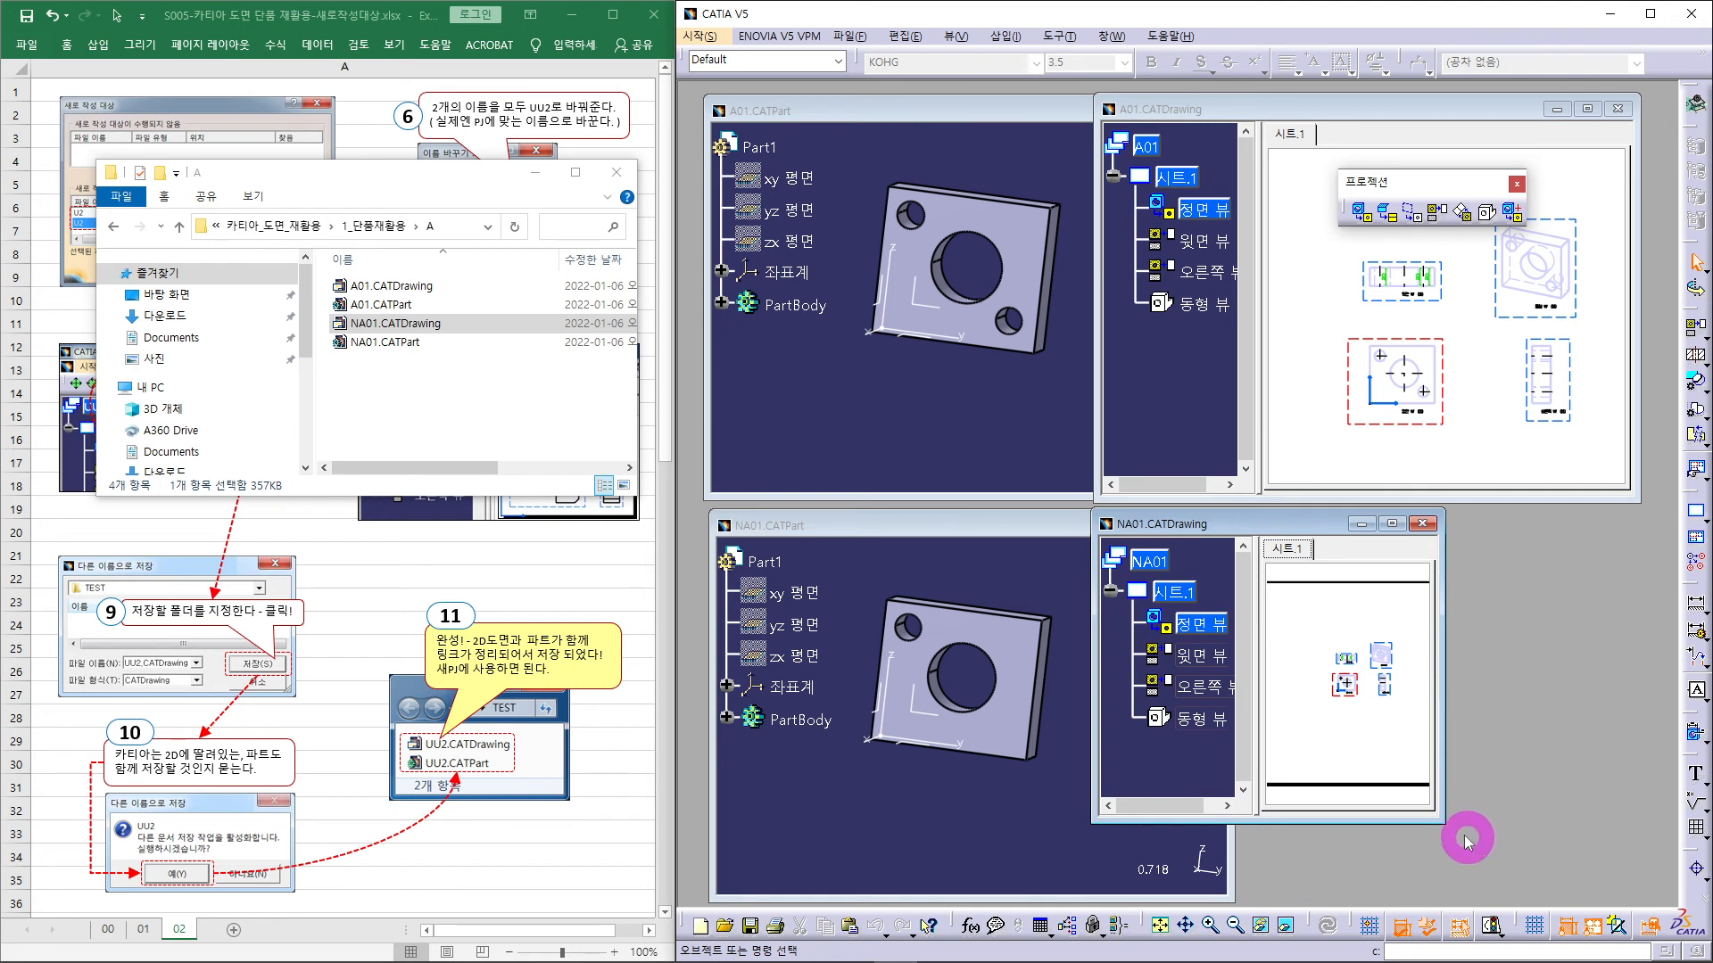
pyautogui.moveTo(1445, 821); pyautogui.dragTo(1662, 892)
pyautogui.moveTo(1417, 775); pyautogui.dragTo(1464, 753, button='middle')
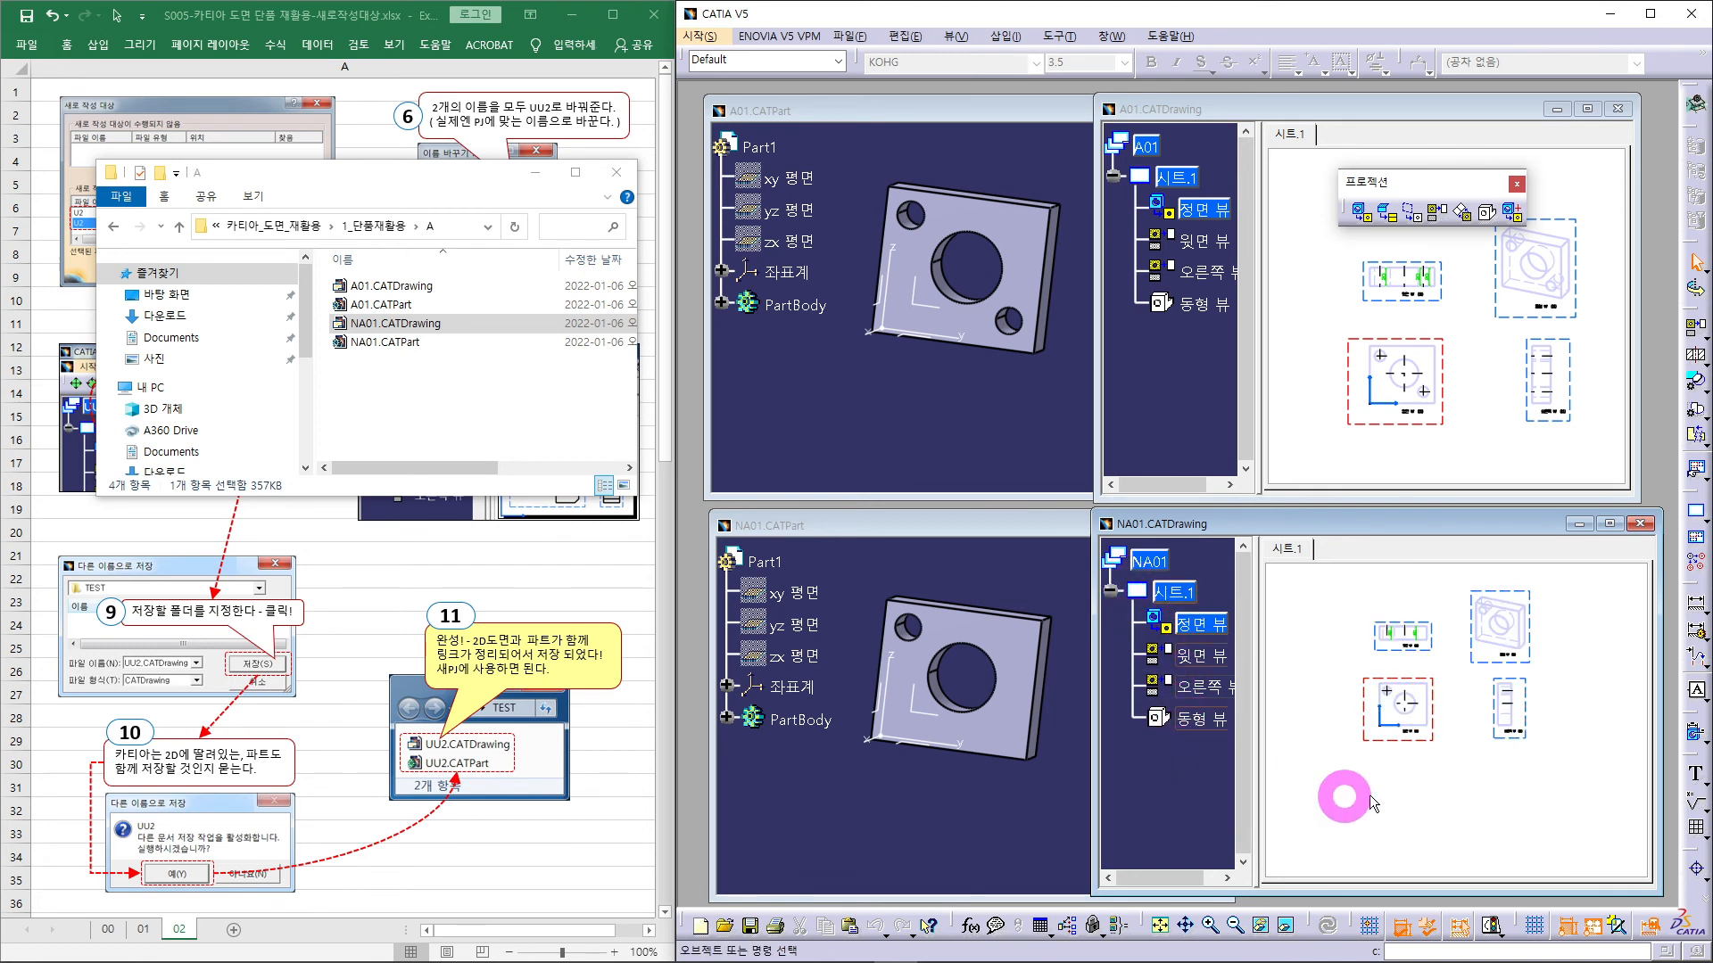
pyautogui.moveTo(1464, 794); pyautogui.dragTo(1453, 790, button='middle')
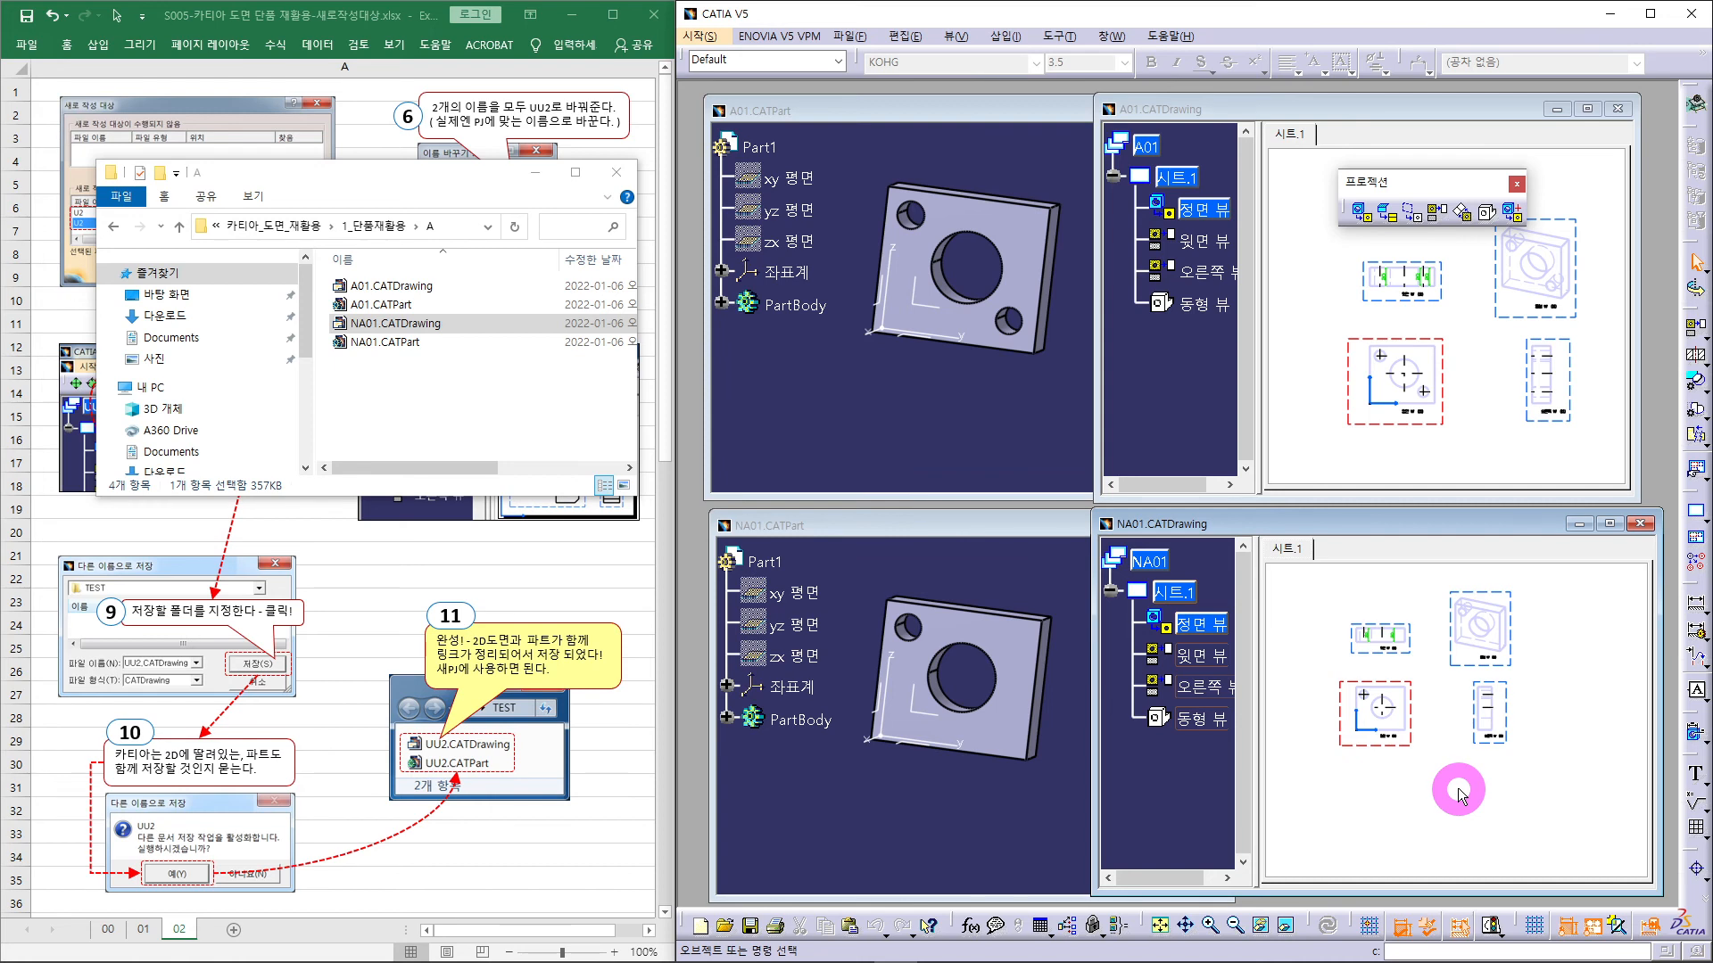
pyautogui.click(922, 392)
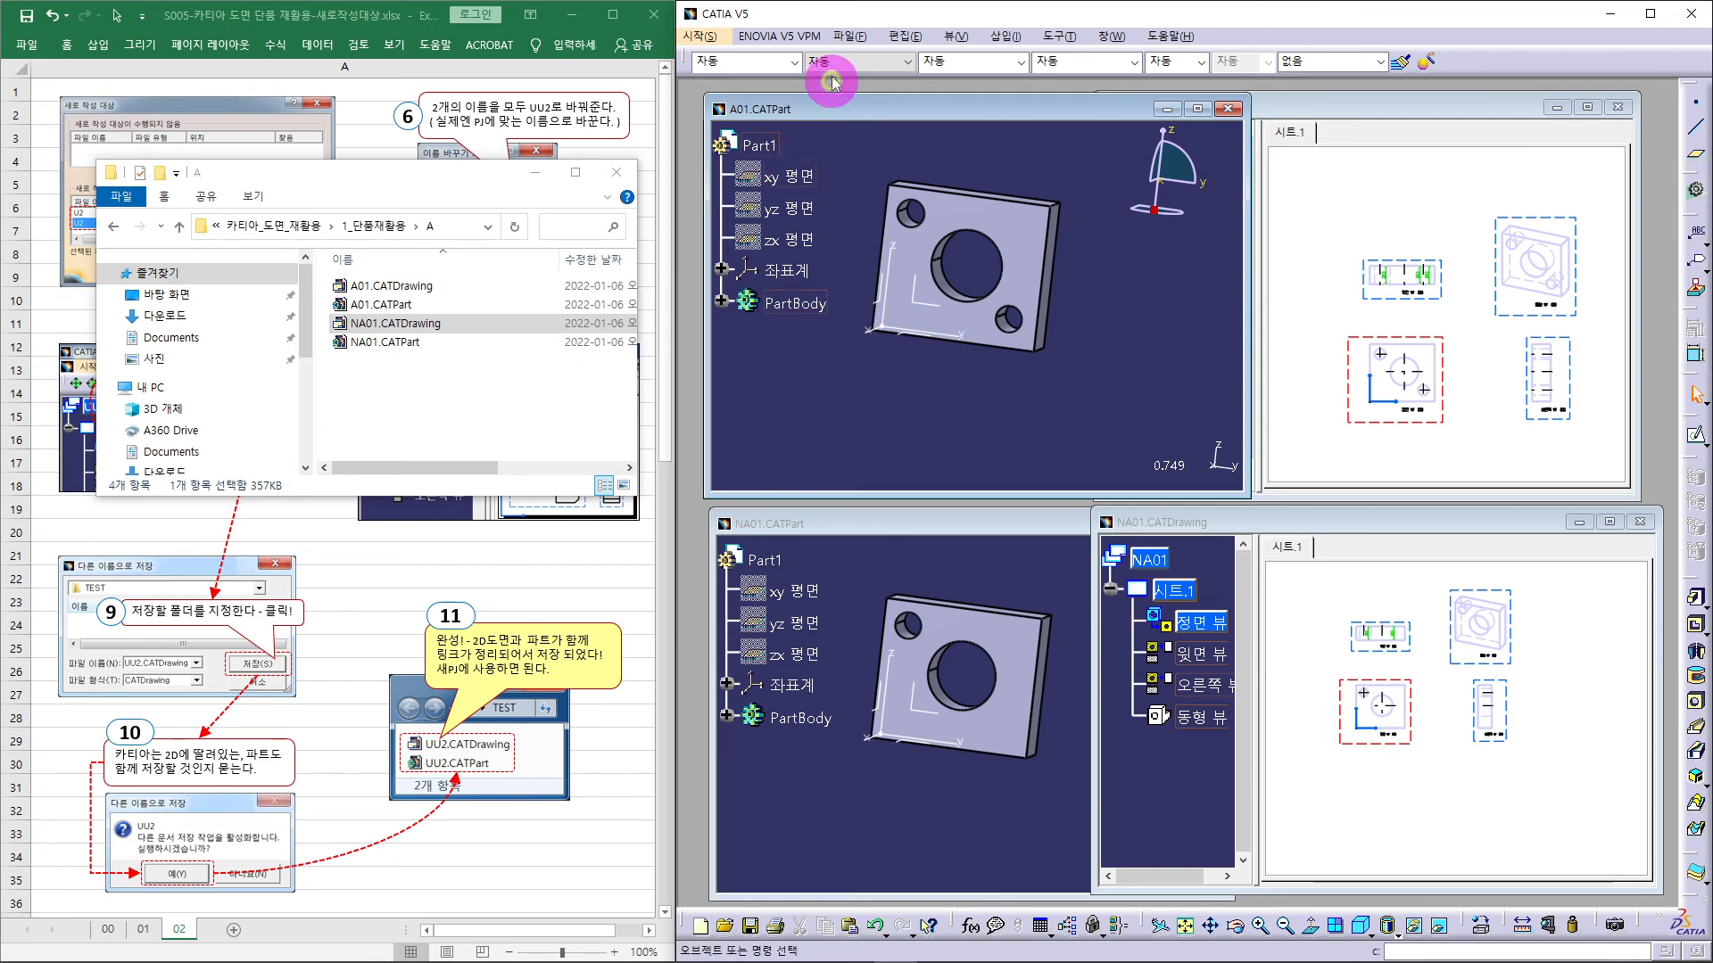
# - Save both A01.CATPart and A01.CATDrawing
pyautogui.click(849, 35)
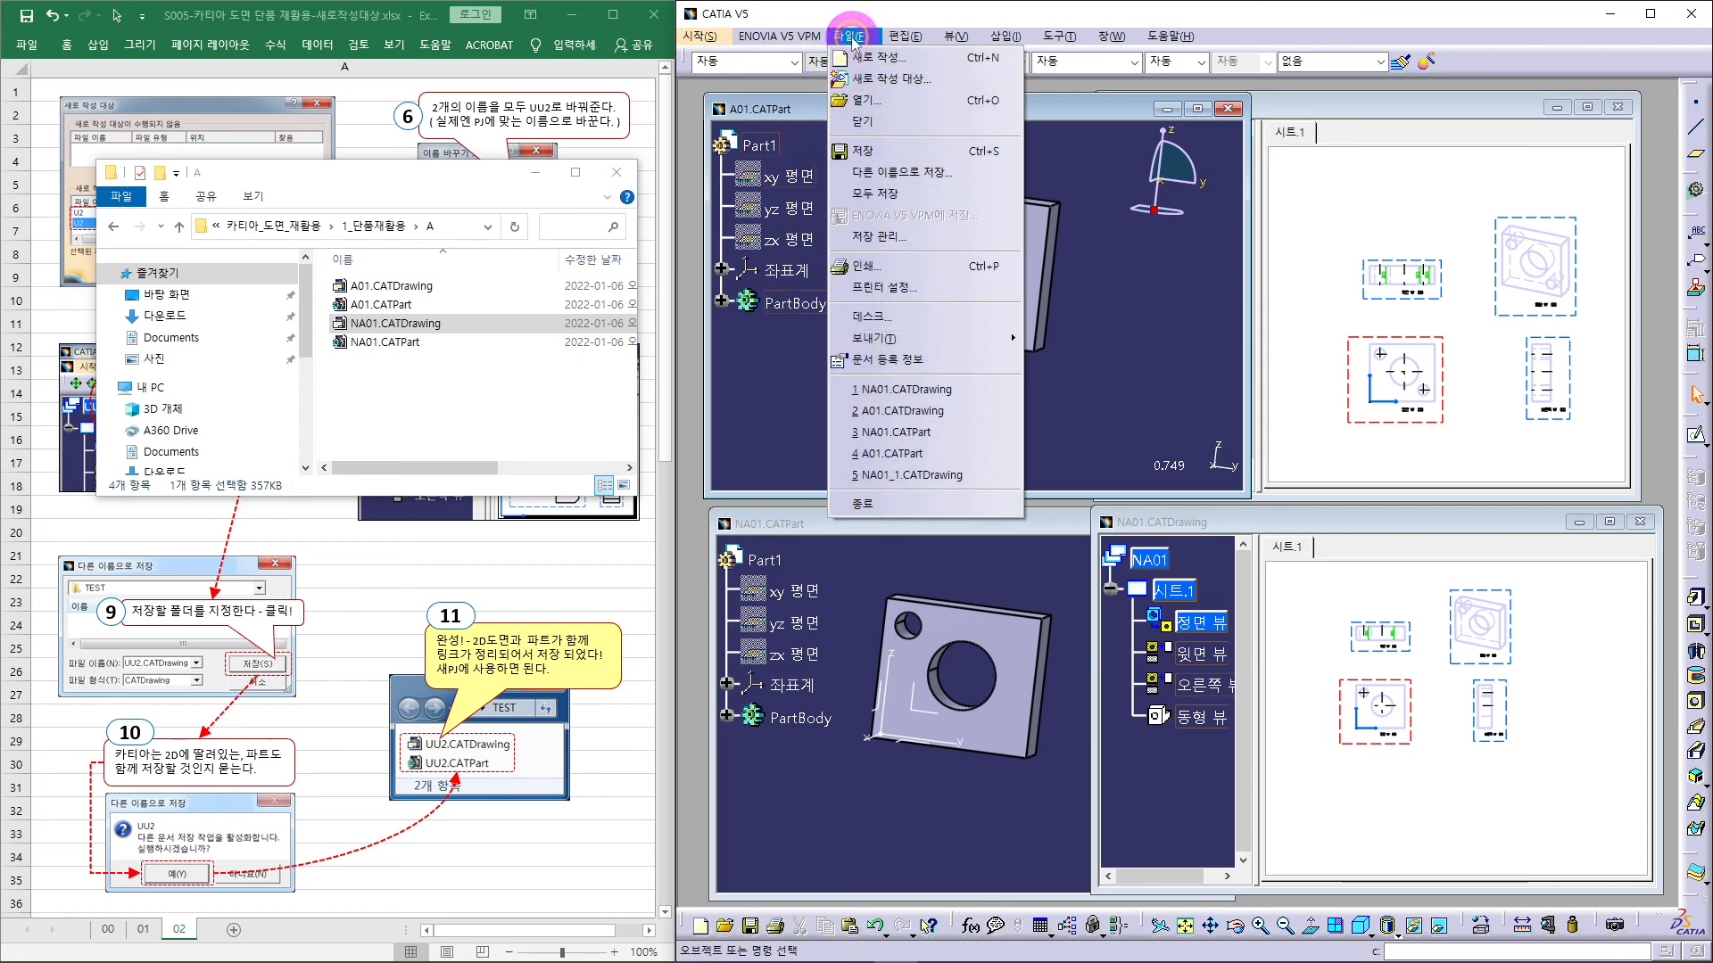
pyautogui.click(872, 154)
pyautogui.click(1365, 103)
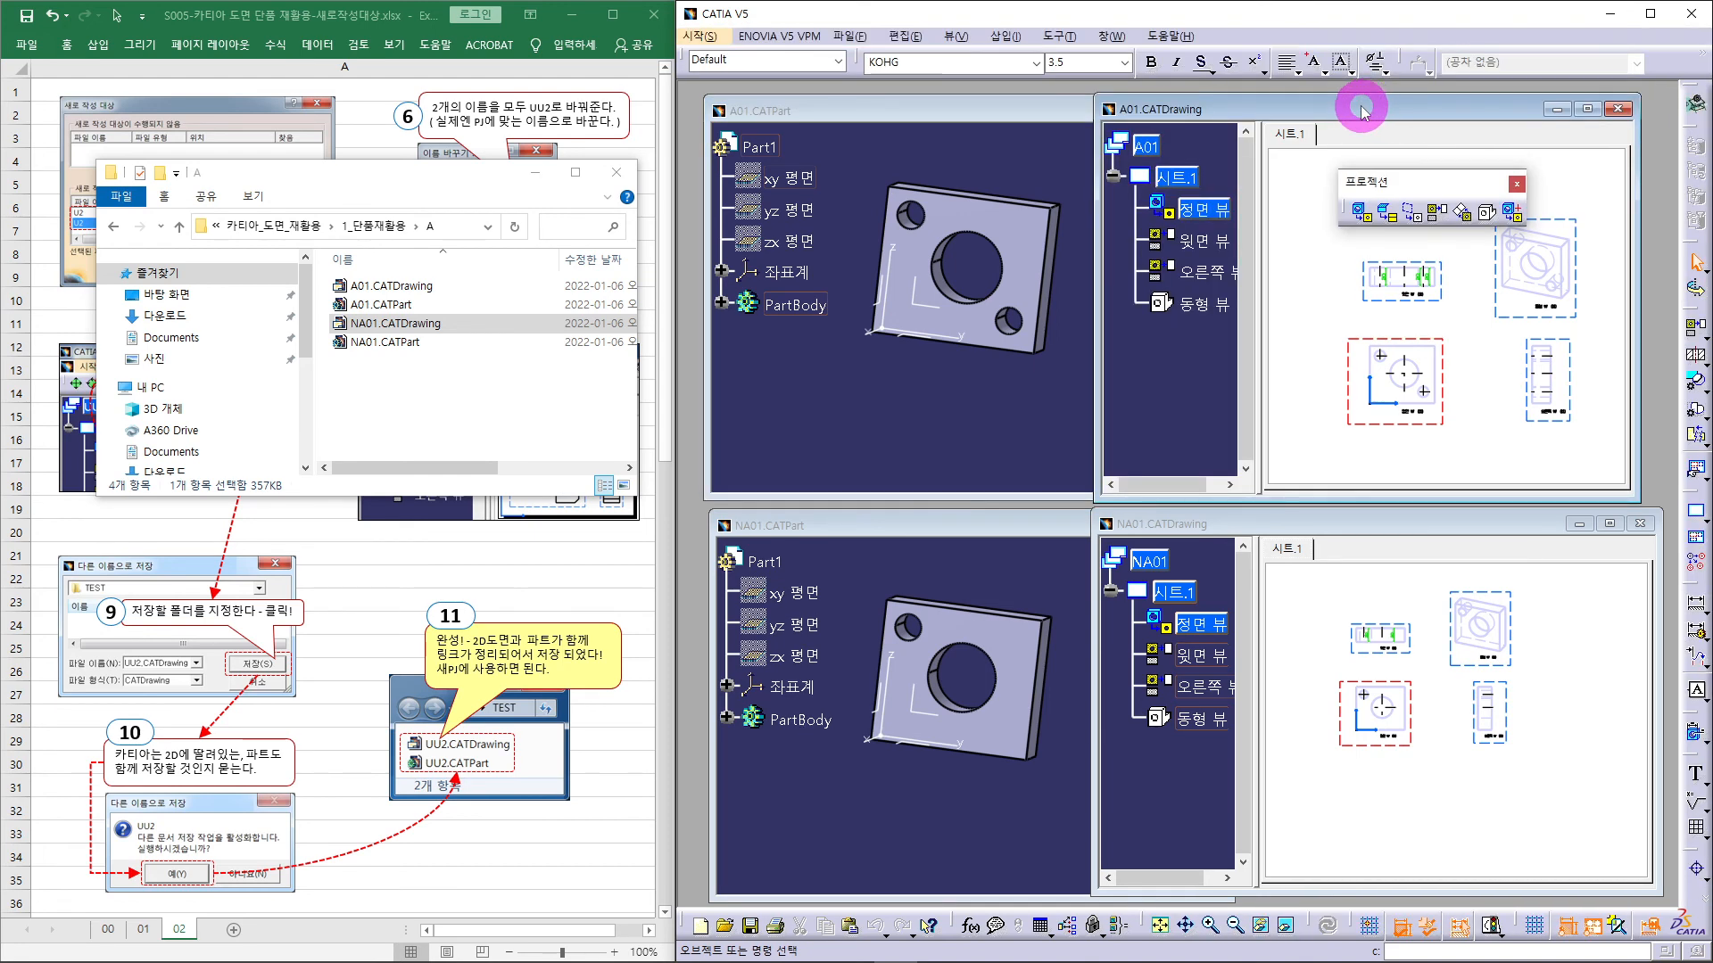
pyautogui.click(847, 35)
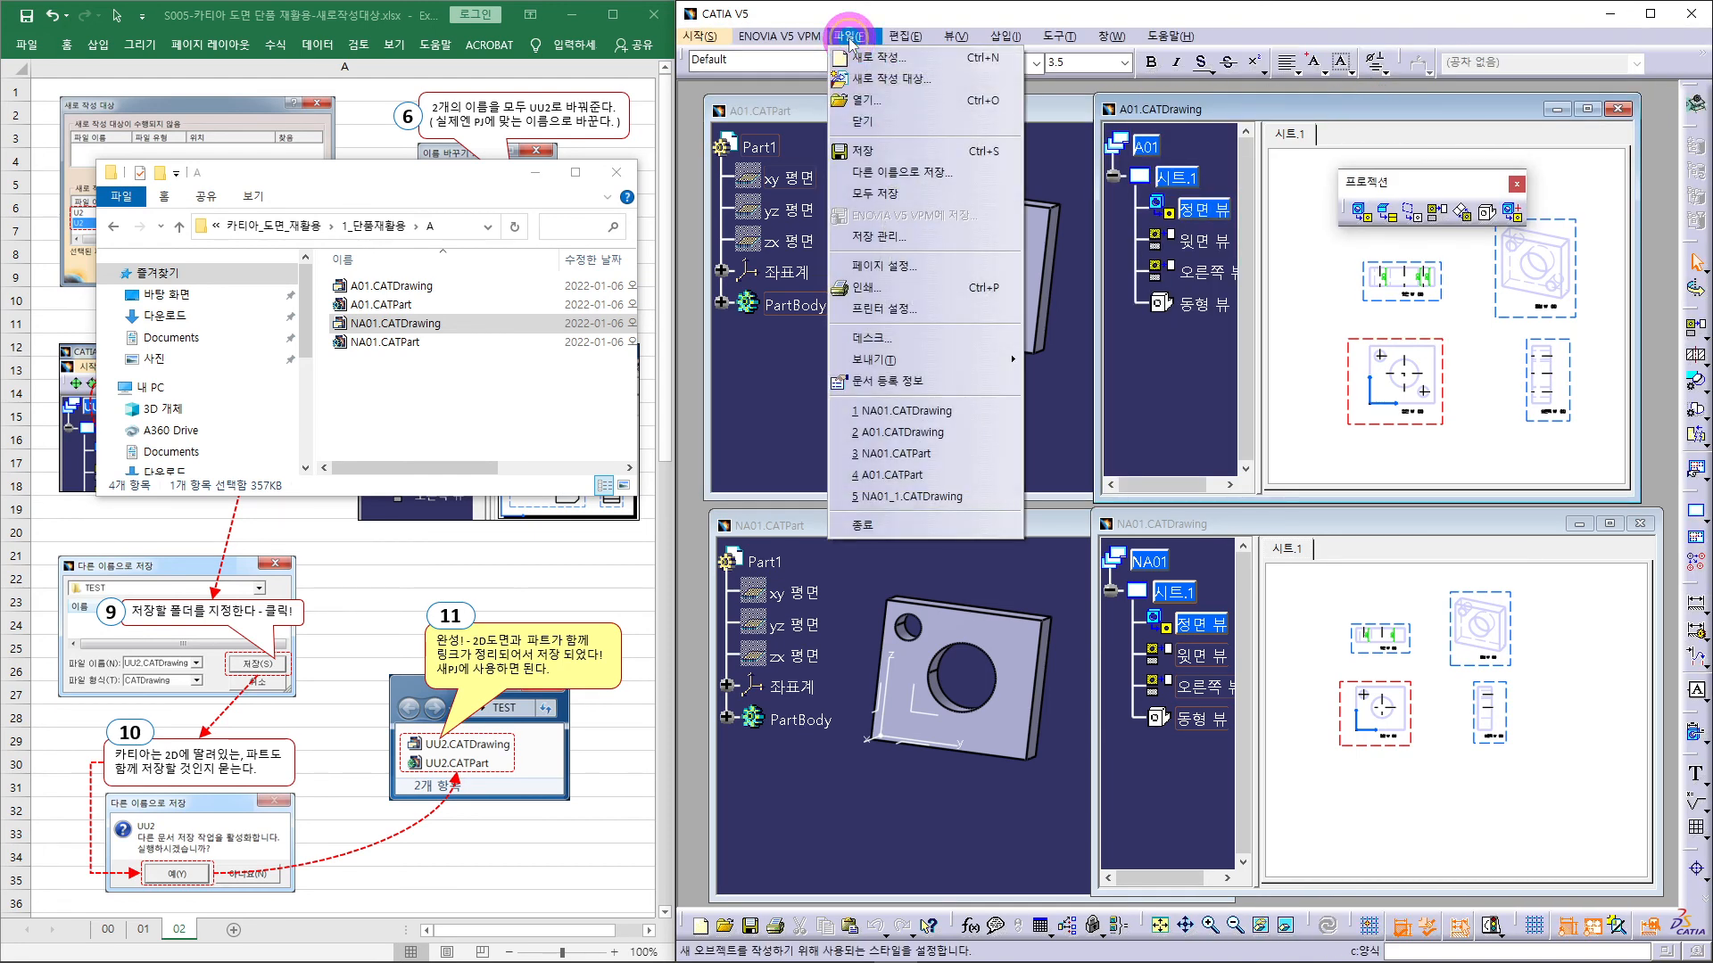
pyautogui.click(878, 149)
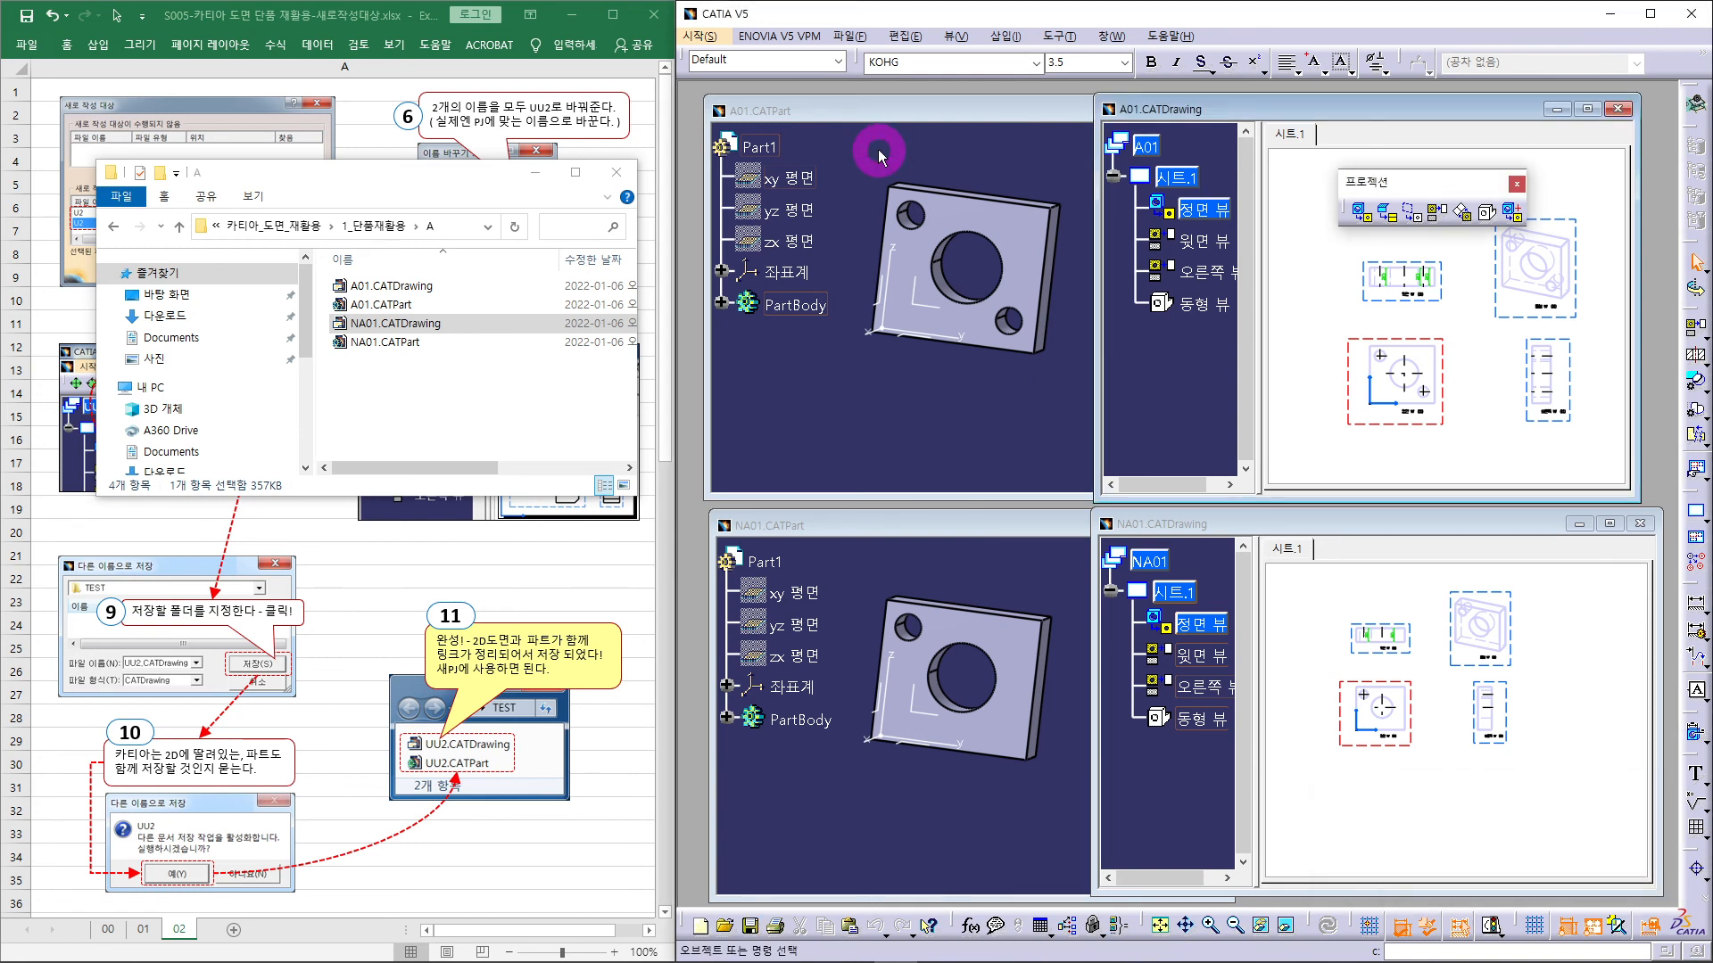
# - Close the NA01 drawing, NA01 part, A01 drawing and A01 part windows
pyautogui.click(1639, 523)
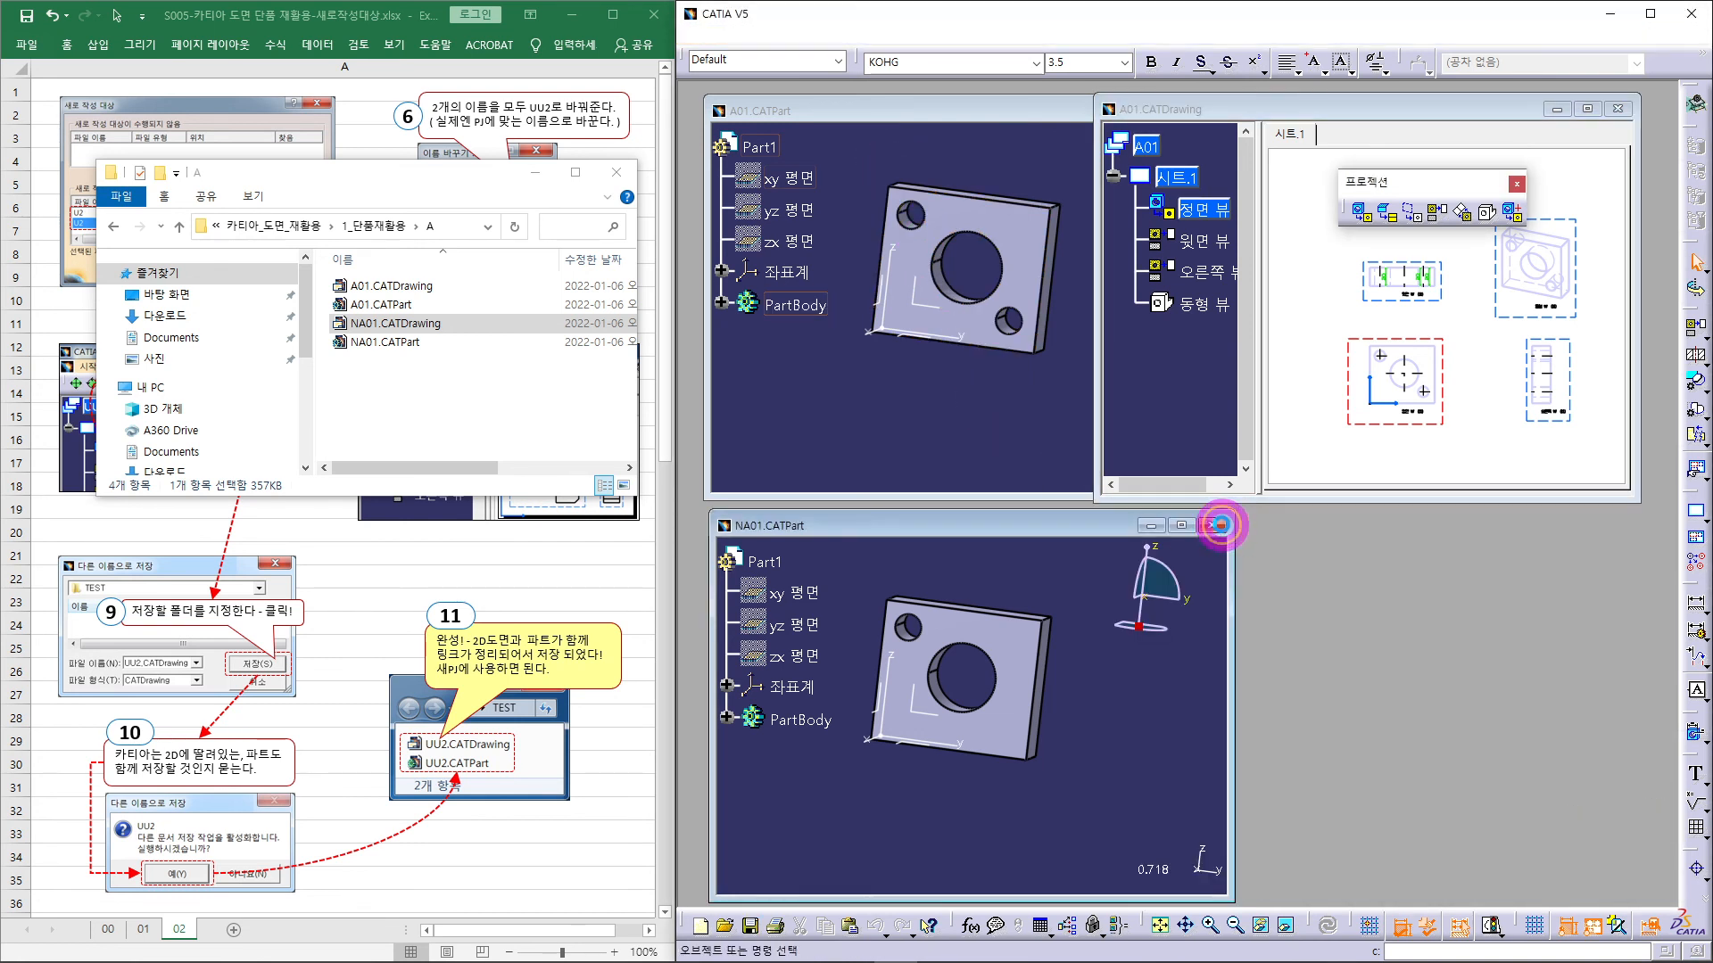
pyautogui.click(1213, 526)
pyautogui.click(1617, 109)
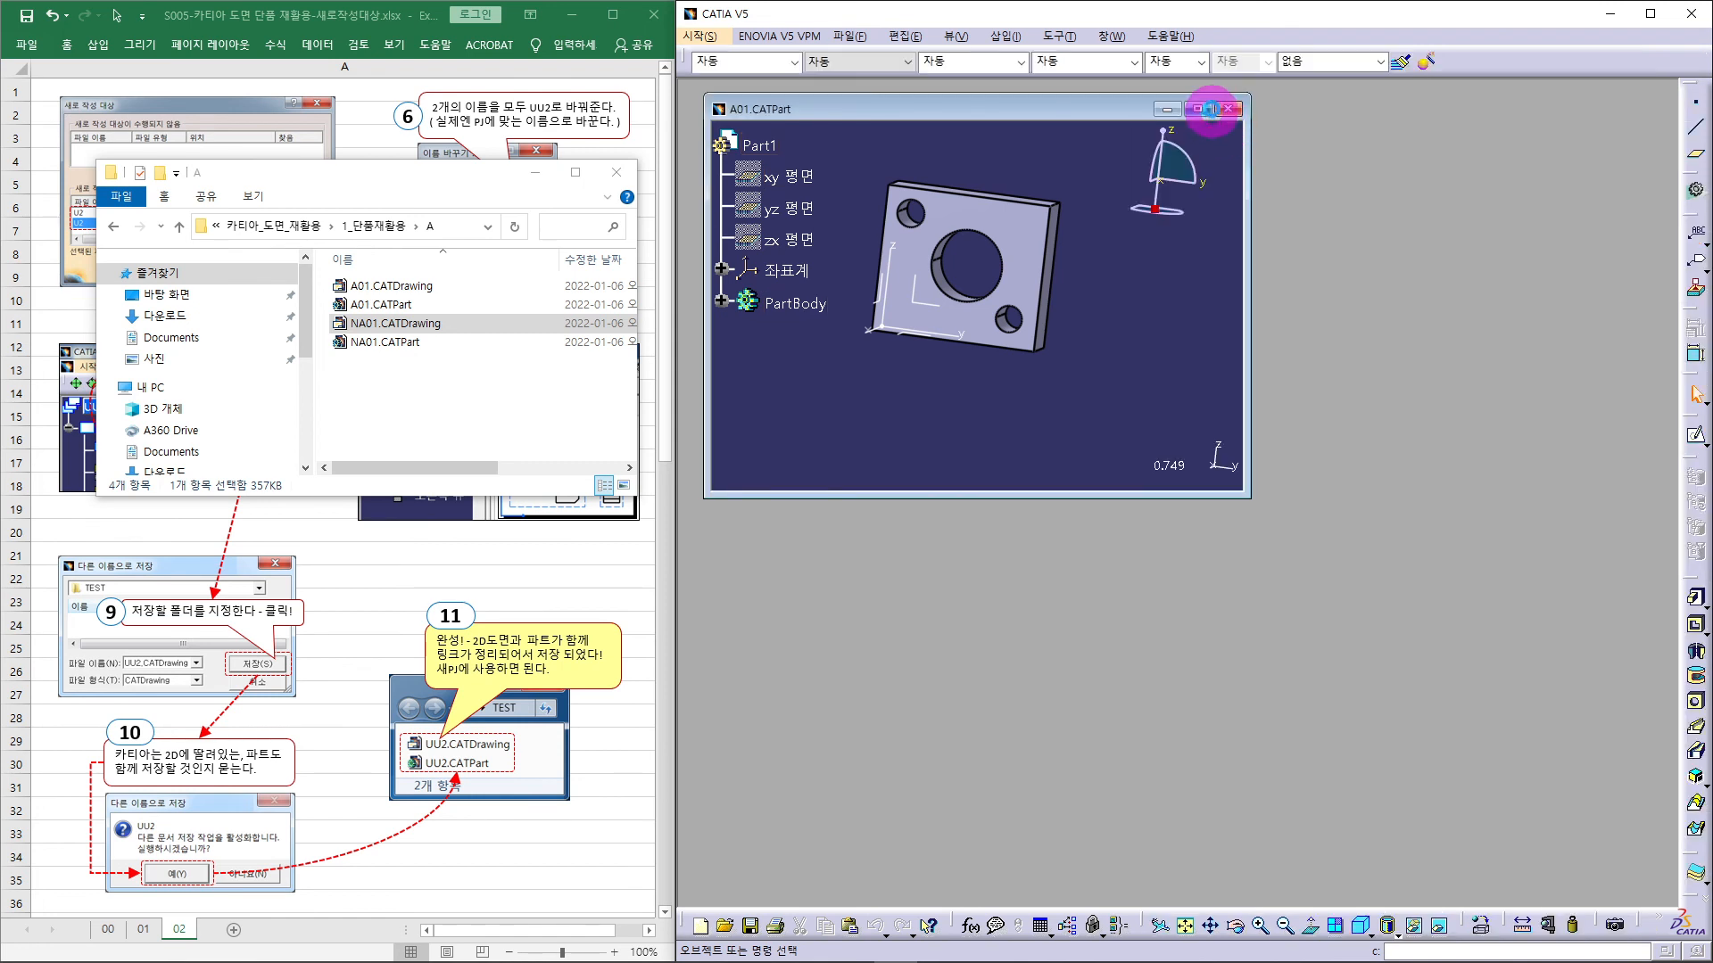
pyautogui.click(1224, 110)
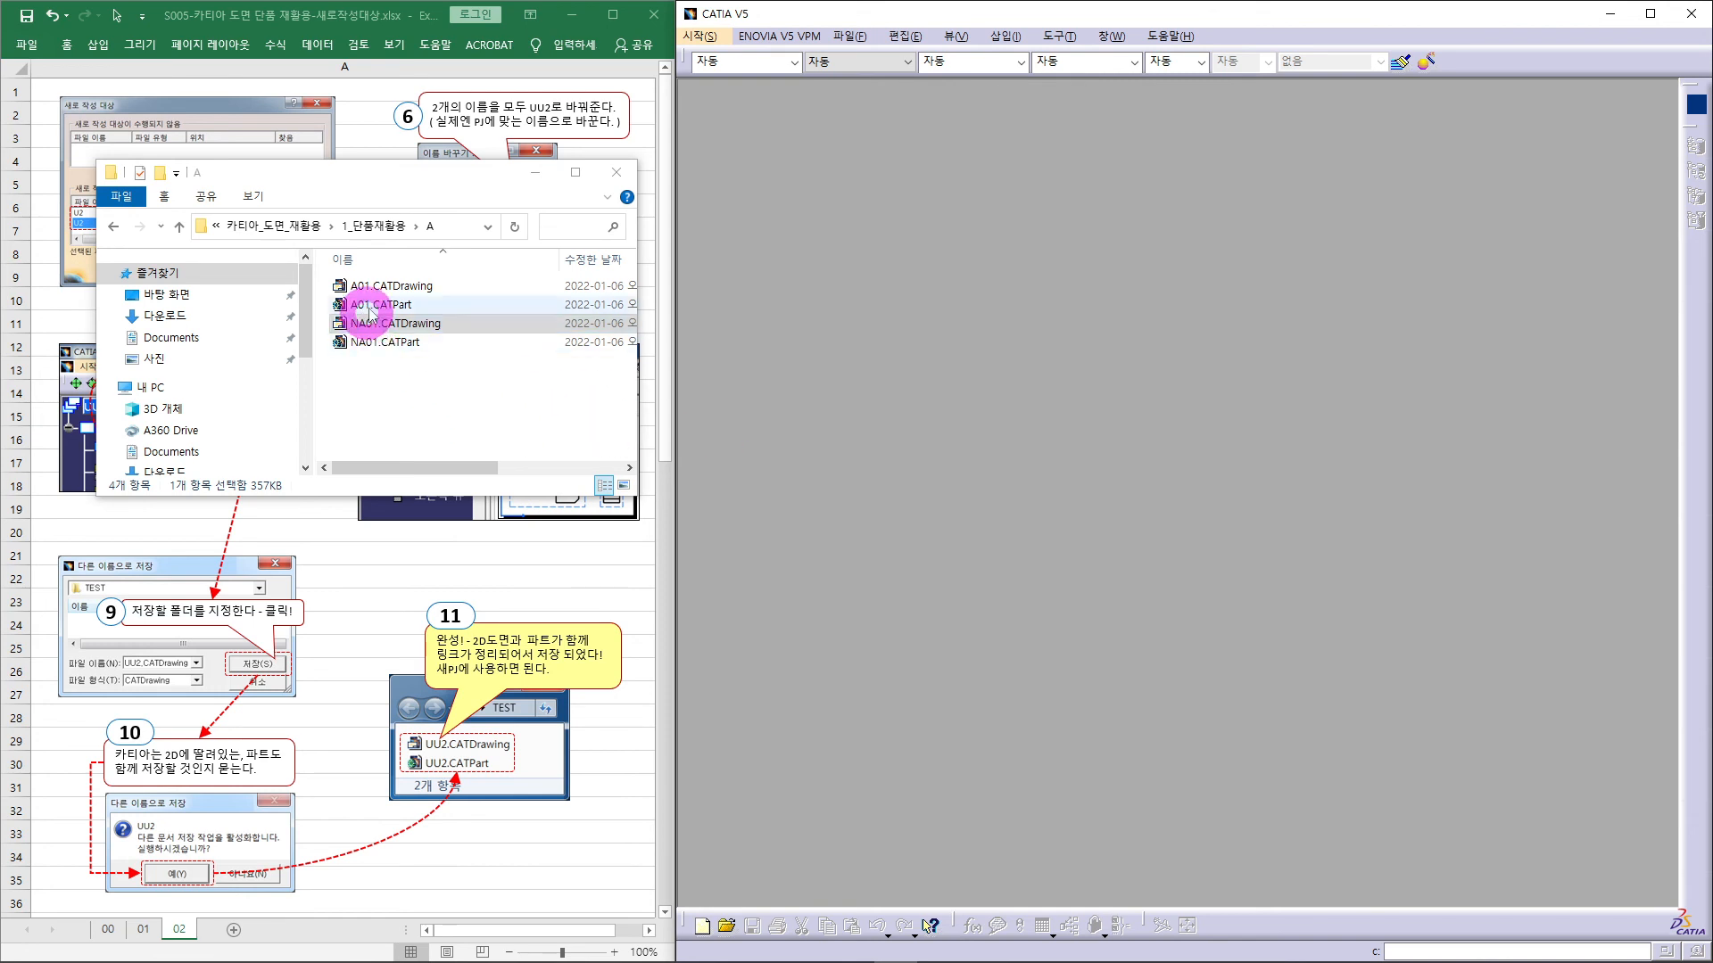
# - Reopen NA01.CATPart and NA01.CATDrawing by dragging them from Explorer into CATIA
pyautogui.click(397, 344)
pyautogui.moveTo(392, 346); pyautogui.dragTo(973, 262)
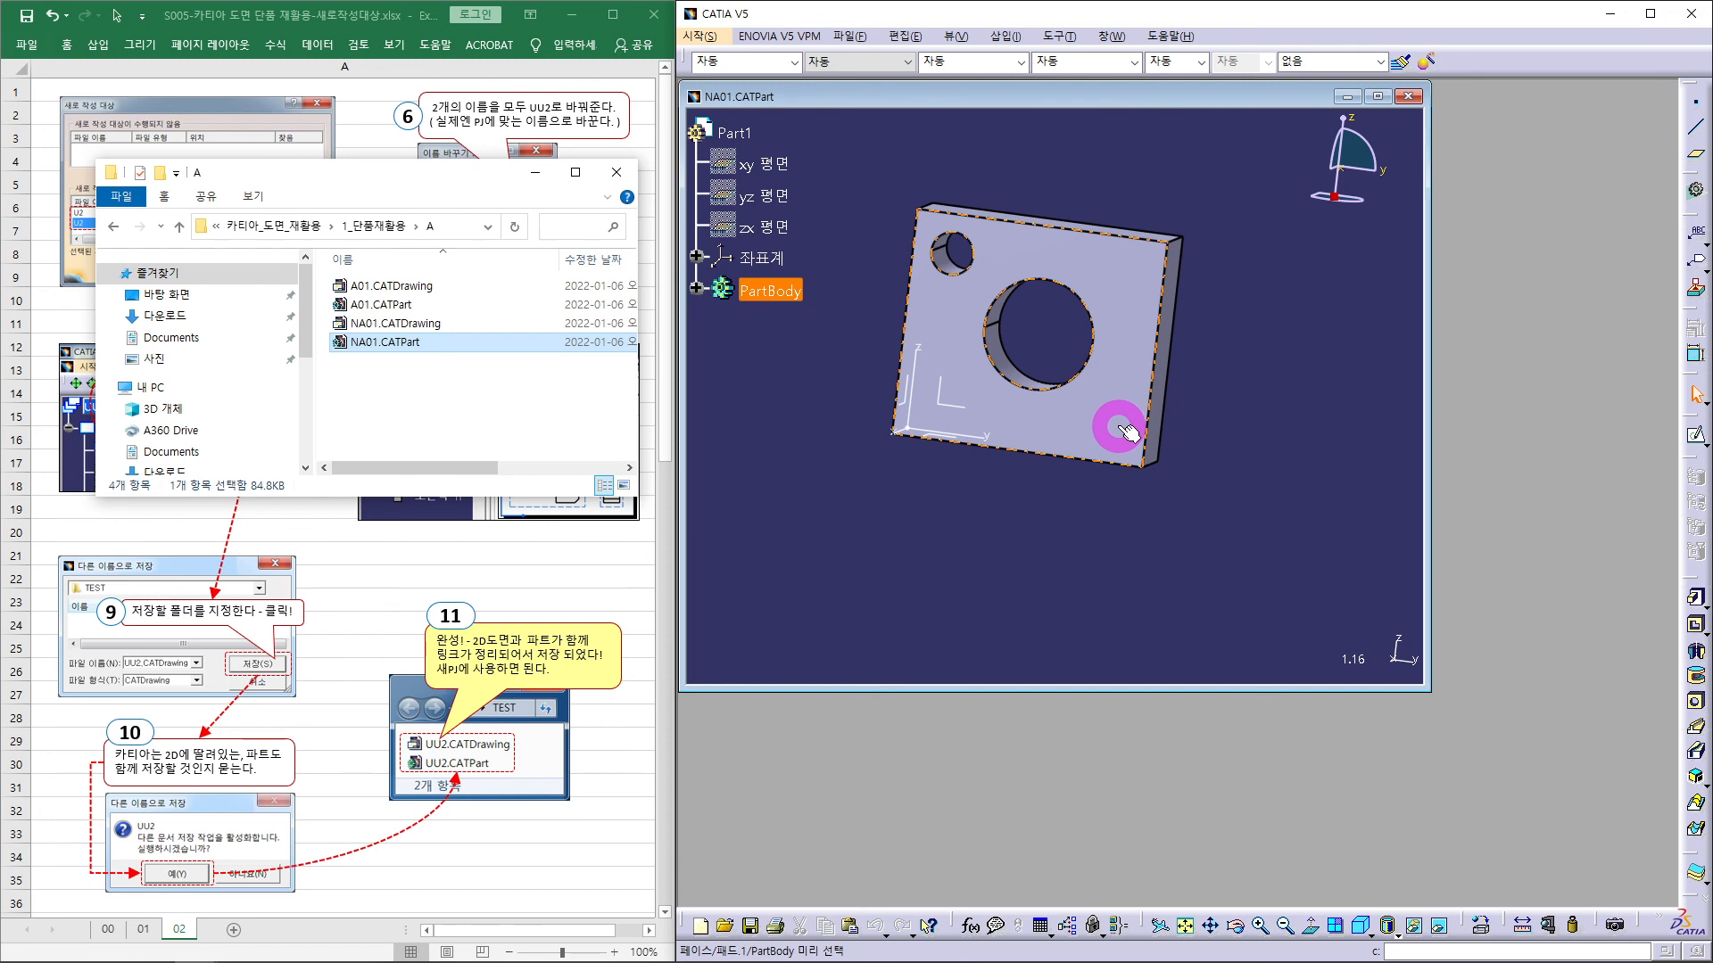
pyautogui.click(415, 327)
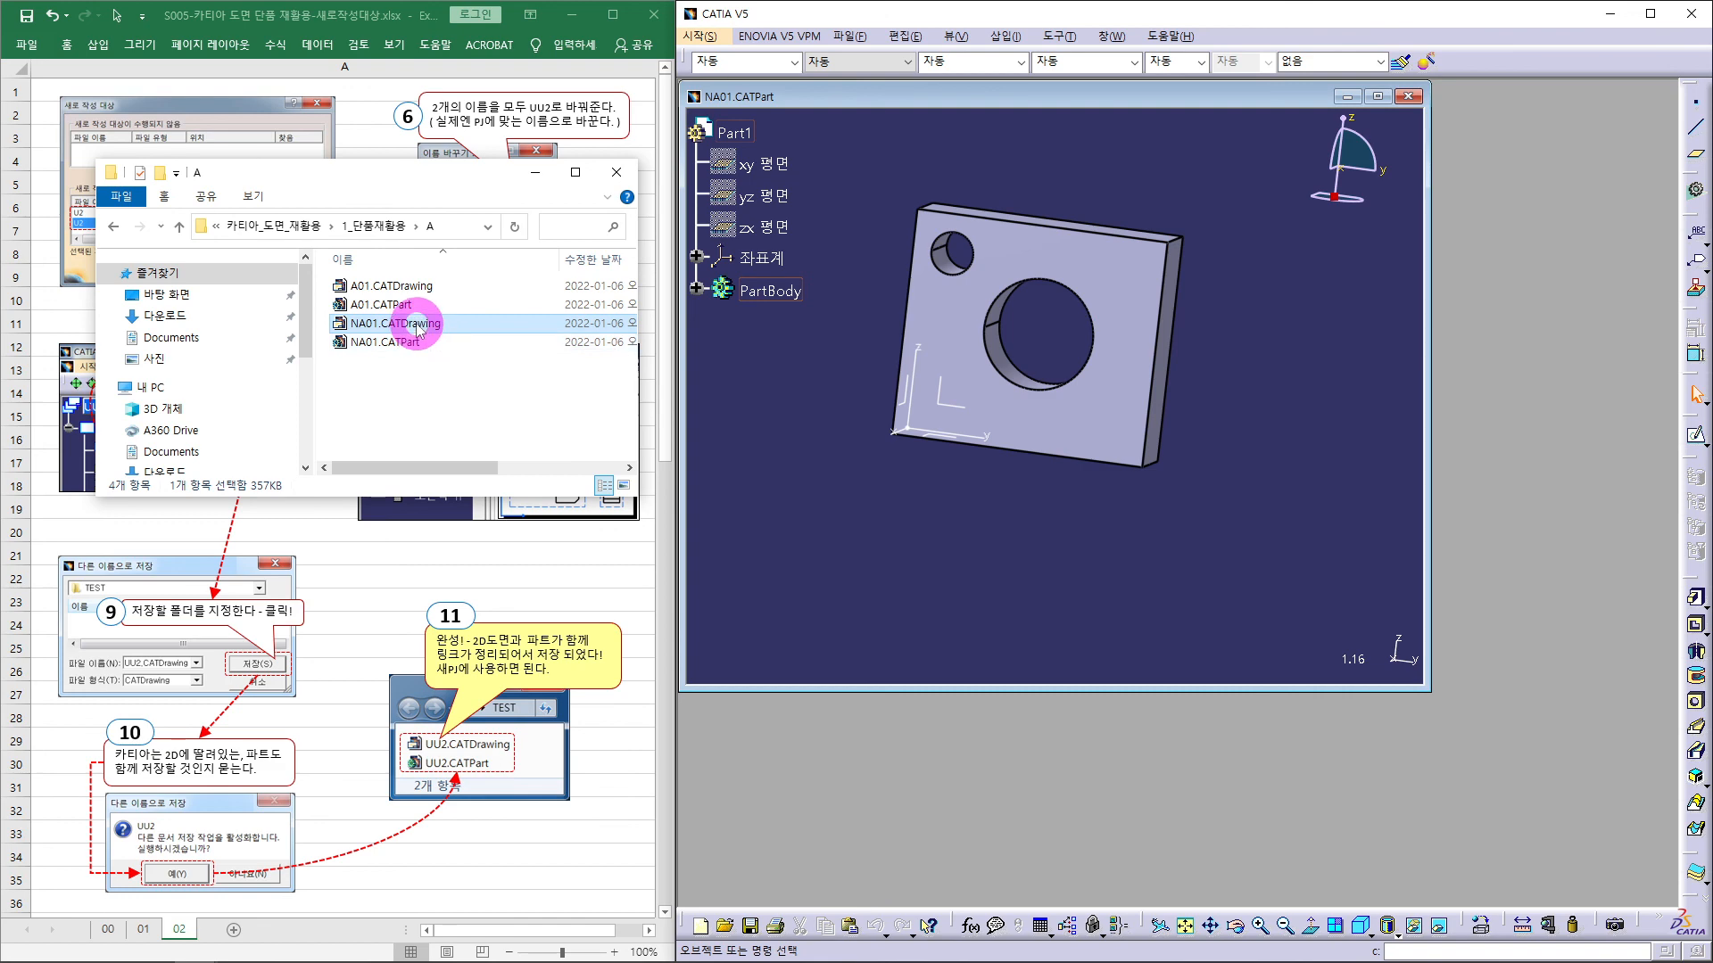
pyautogui.moveTo(416, 327)
pyautogui.mouseDown()
pyautogui.moveTo(831, 561)
pyautogui.moveTo(1079, 815)
pyautogui.mouseUp()
# - Arrange the NA01 windows, zoom the drawing views, and move Explorer to the right
pyautogui.moveTo(899, 123); pyautogui.dragTo(1117, 375)
pyautogui.moveTo(1180, 640)
pyautogui.keyDown('ctrl'); pyautogui.mouseDown(button='middle')
pyautogui.moveTo(1178, 567)
pyautogui.moveTo(1327, 696)
pyautogui.moveTo(1325, 662)
pyautogui.mouseUp(button='middle'); pyautogui.keyUp('ctrl')
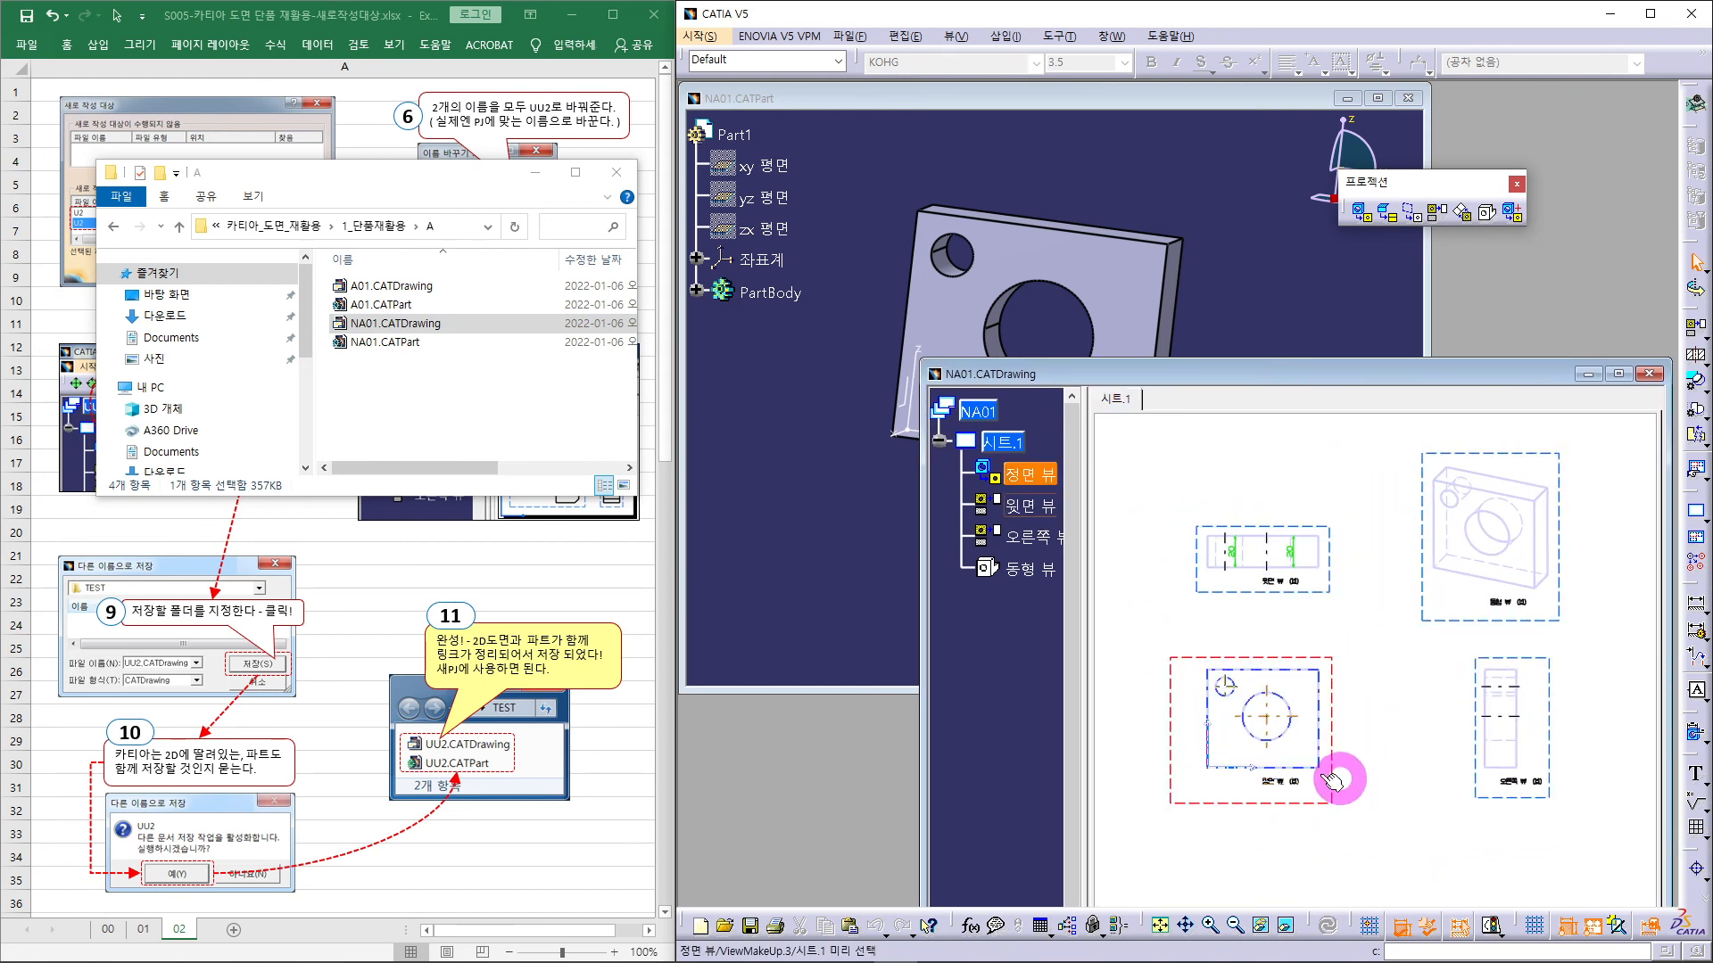
pyautogui.click(814, 551)
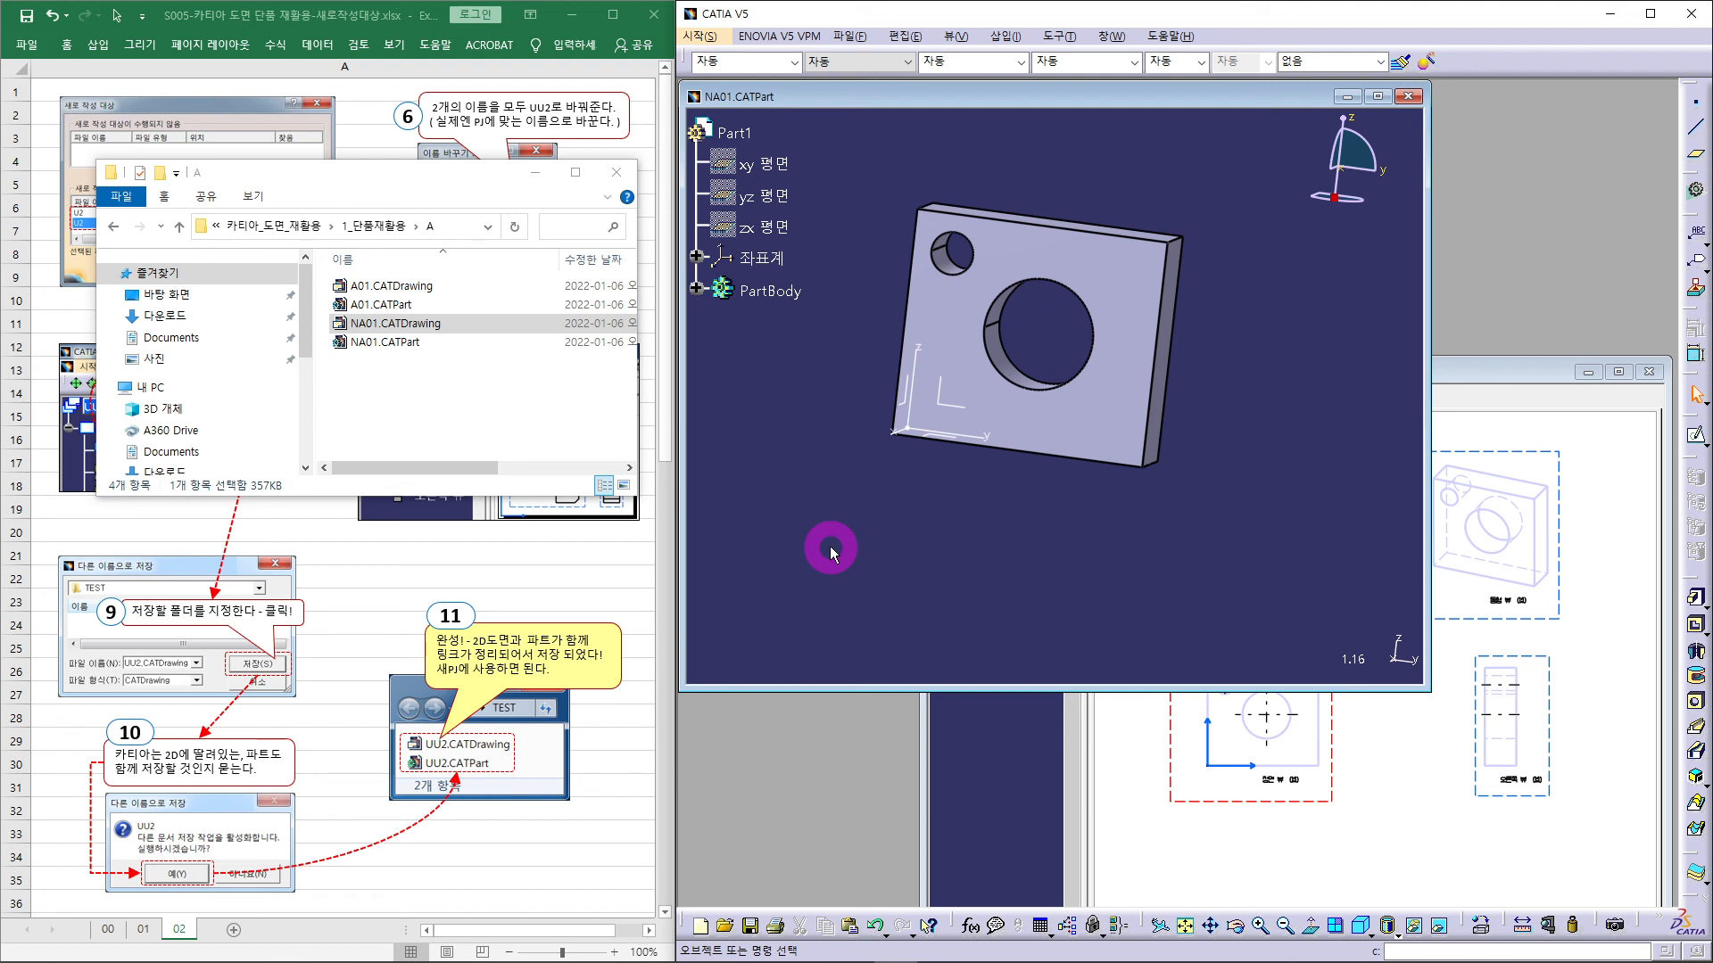
pyautogui.click(400, 372)
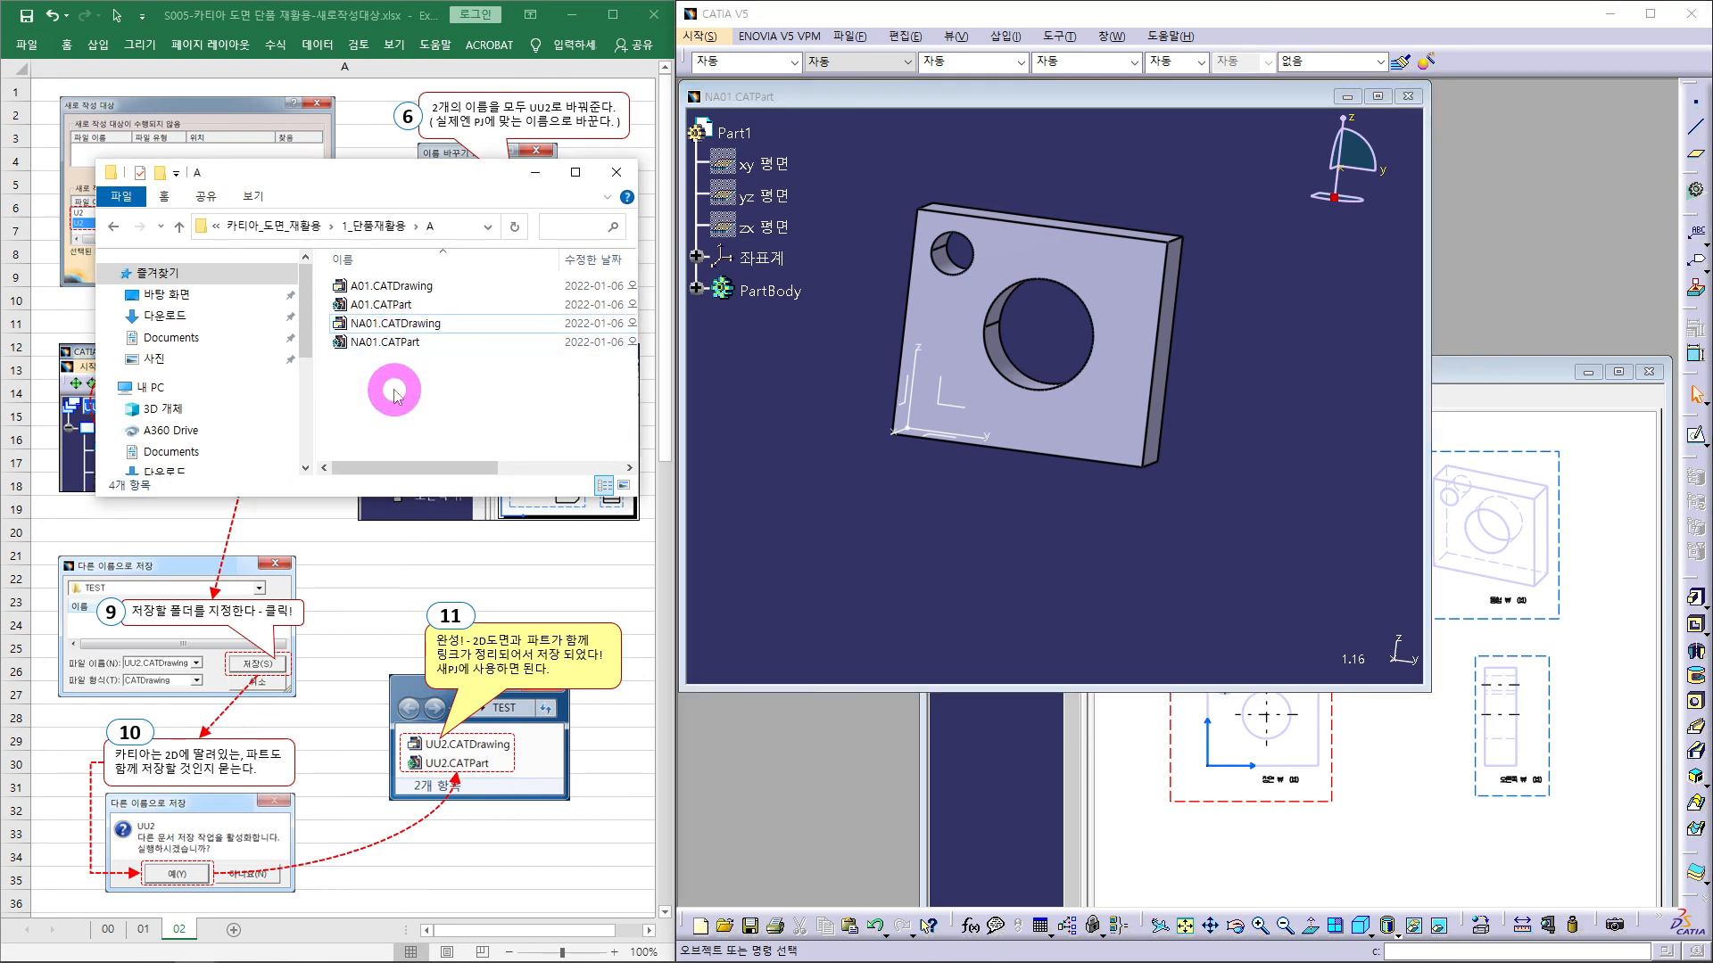
pyautogui.moveTo(339, 180); pyautogui.dragTo(1331, 159)
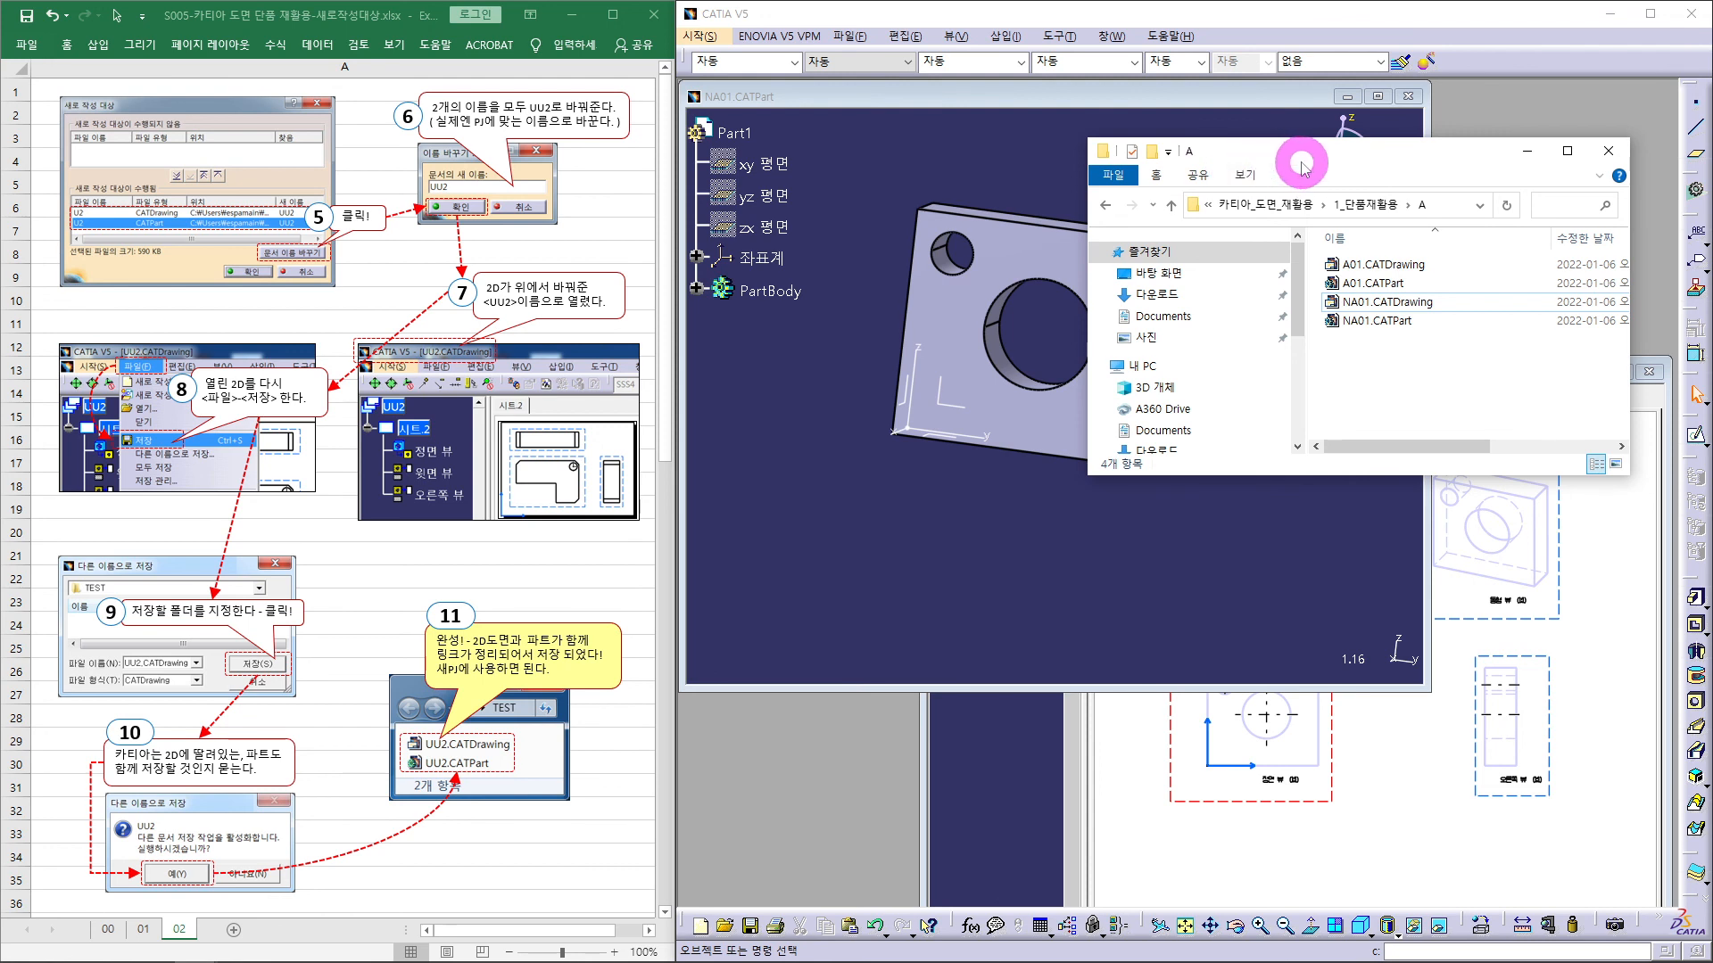